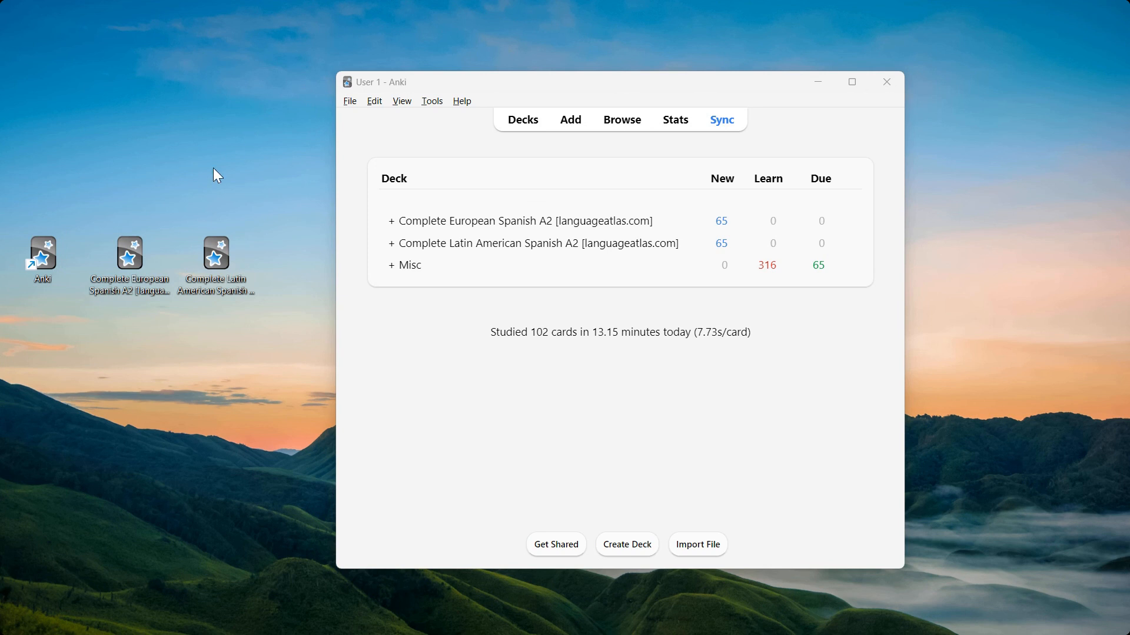
# - Compare the European Spanish A2 and Latin American Spanish A2 deck packages on the desktop
pyautogui.click(114, 262)
pyautogui.click(203, 258)
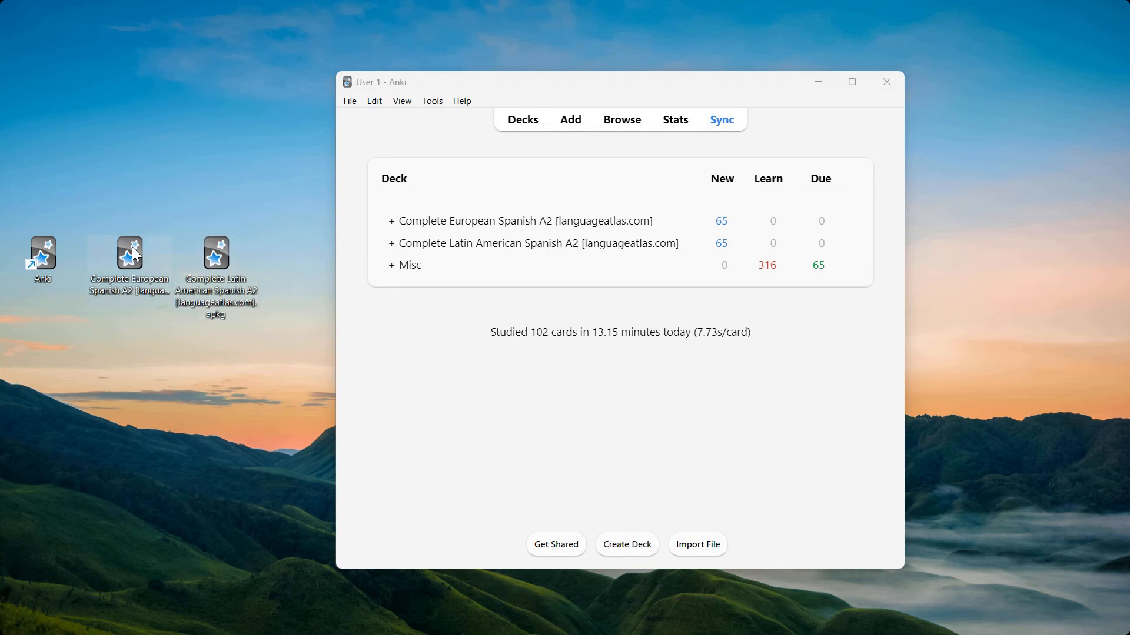
pyautogui.click(134, 264)
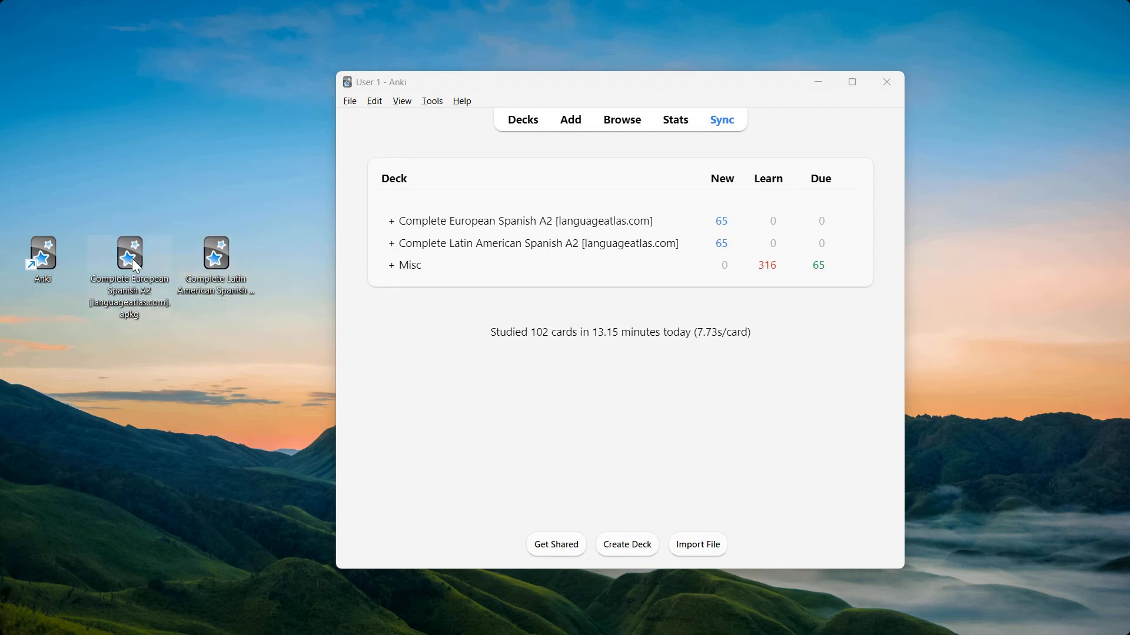
pyautogui.click(218, 260)
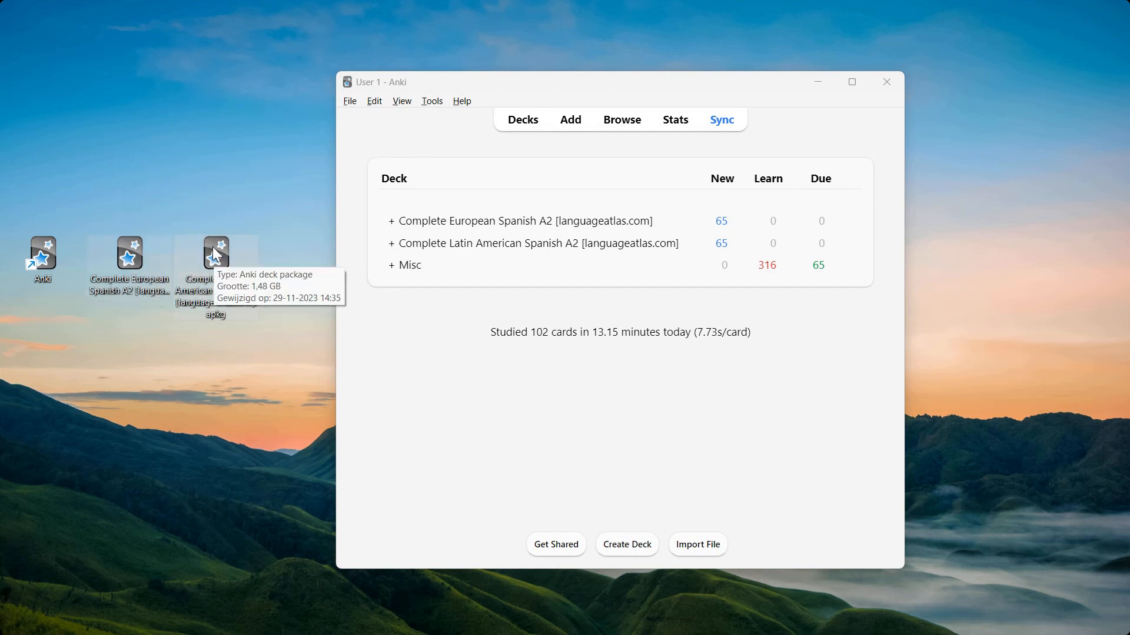
pyautogui.click(124, 271)
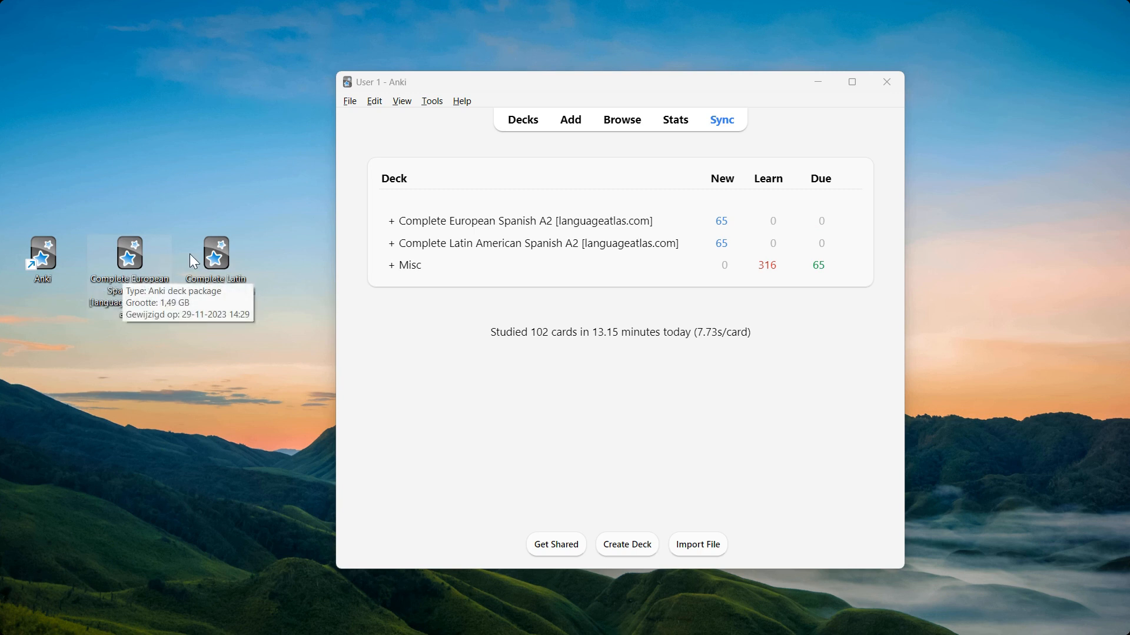
pyautogui.click(216, 259)
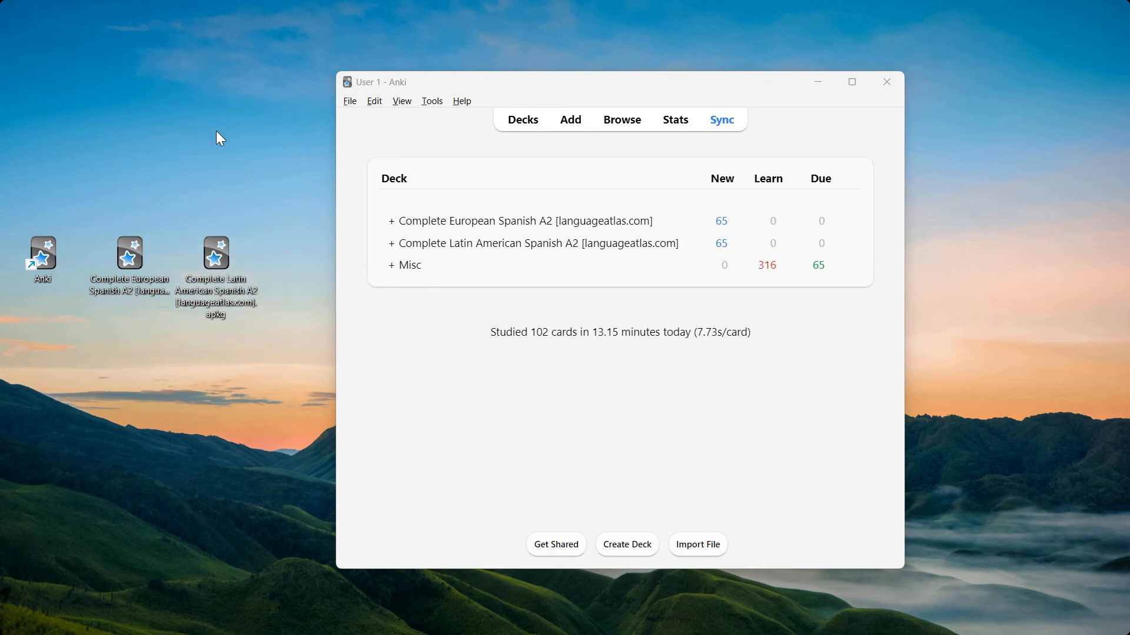
pyautogui.click(143, 253)
pyautogui.click(206, 253)
pyautogui.click(160, 199)
pyautogui.click(135, 249)
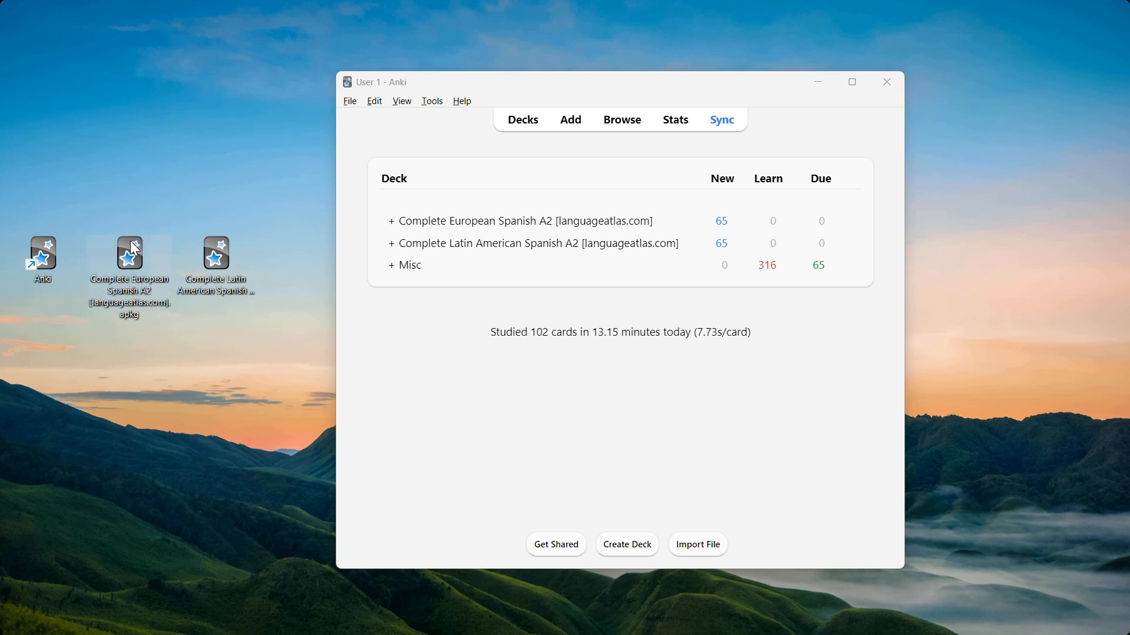
pyautogui.click(216, 249)
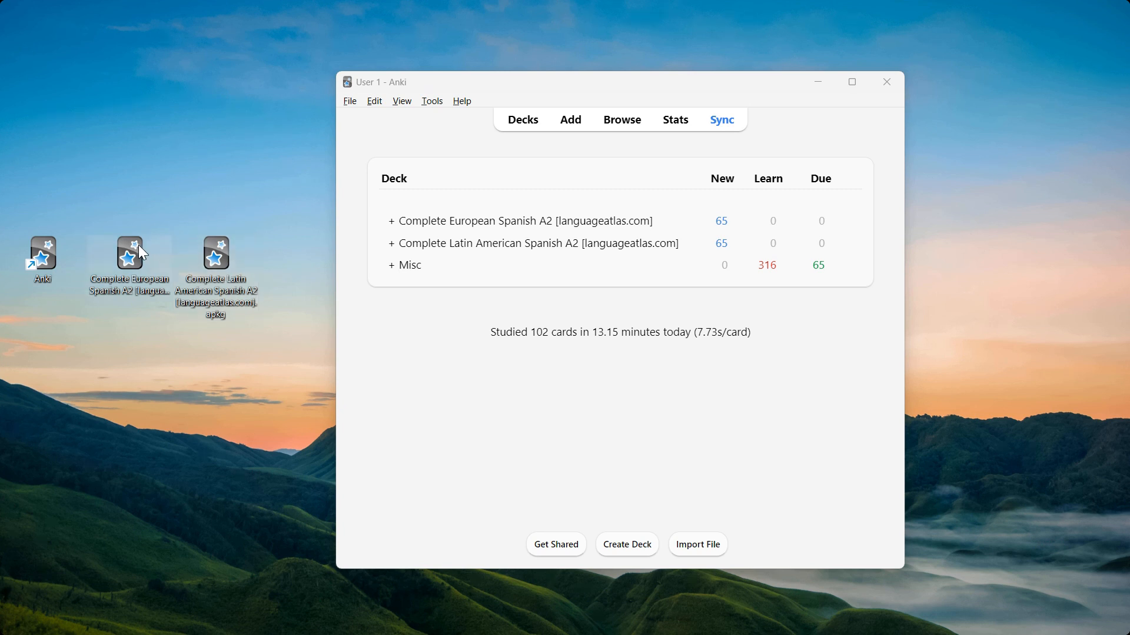
# - Maximize the Anki window and look through the Chapter 1: Pronouns lessons in the European Spanish A2 grammar deck, leaving that chapter collapsed
pyautogui.click(843, 83)
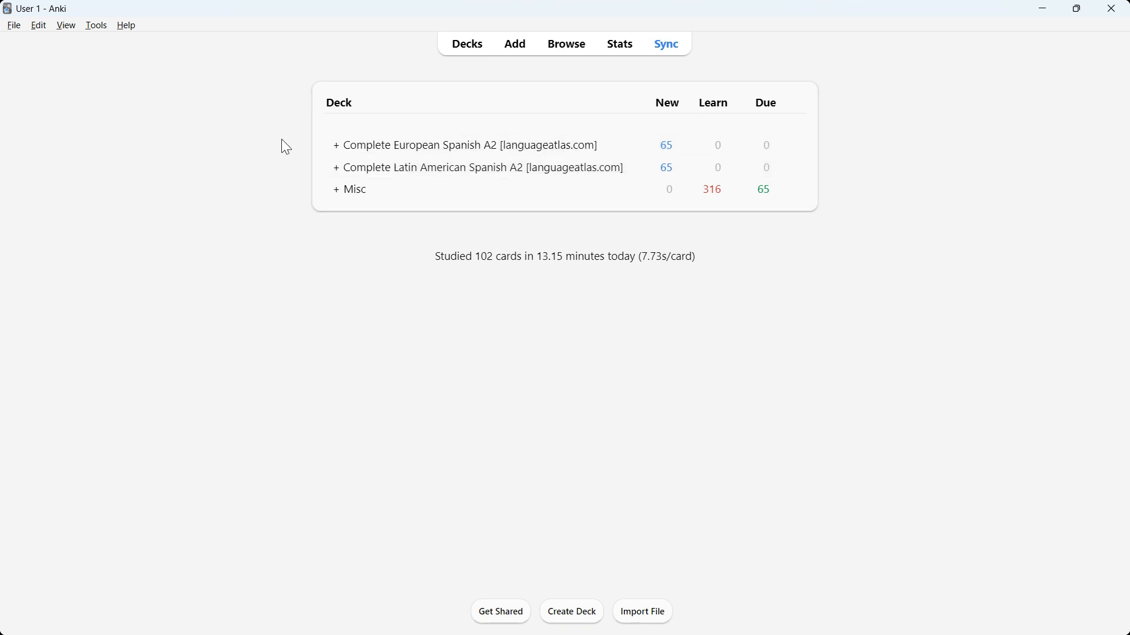
pyautogui.click(338, 148)
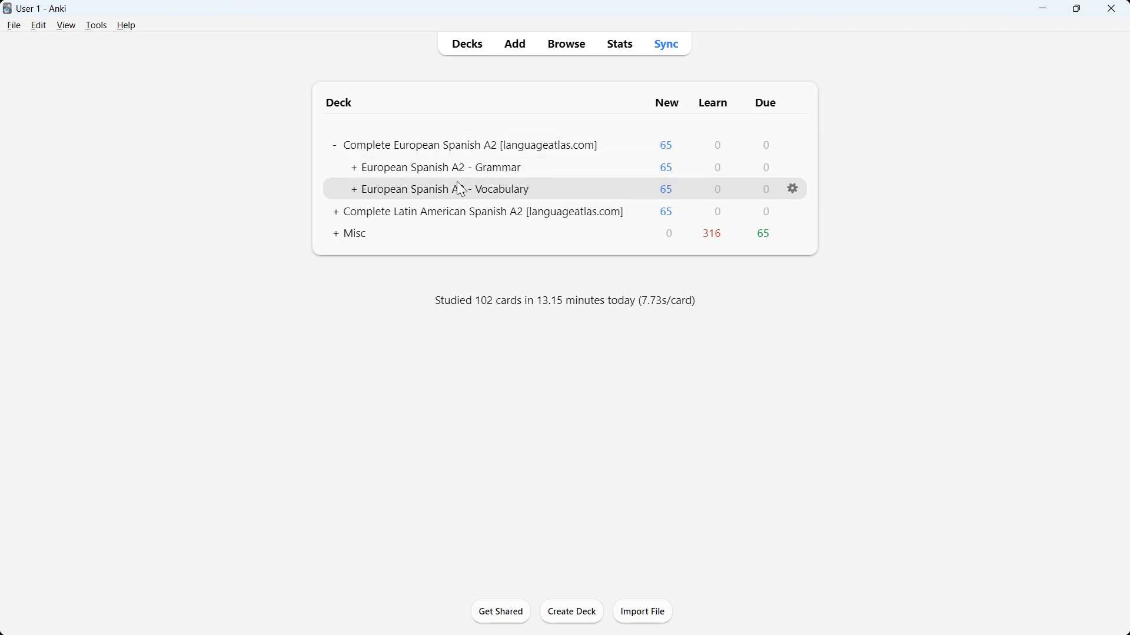
pyautogui.click(355, 170)
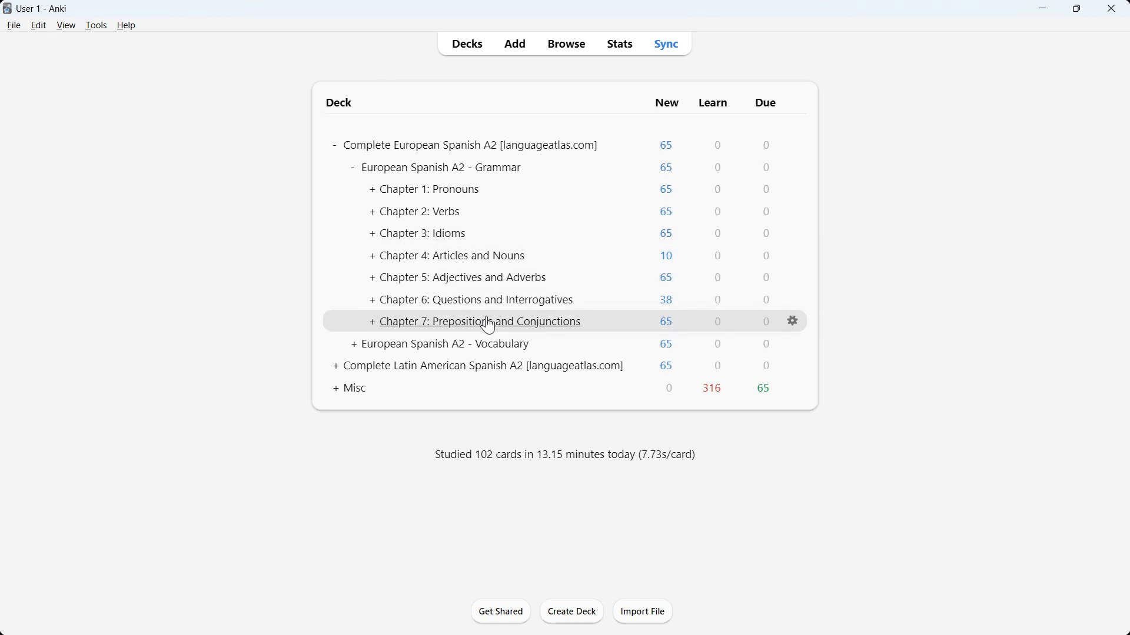
pyautogui.click(373, 192)
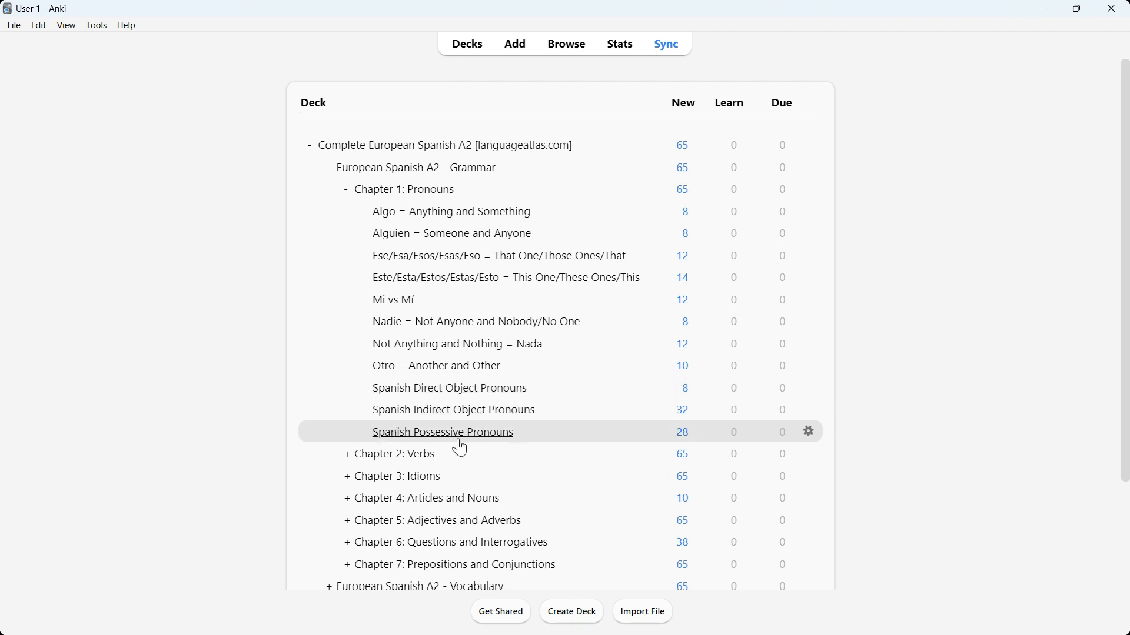
pyautogui.click(347, 191)
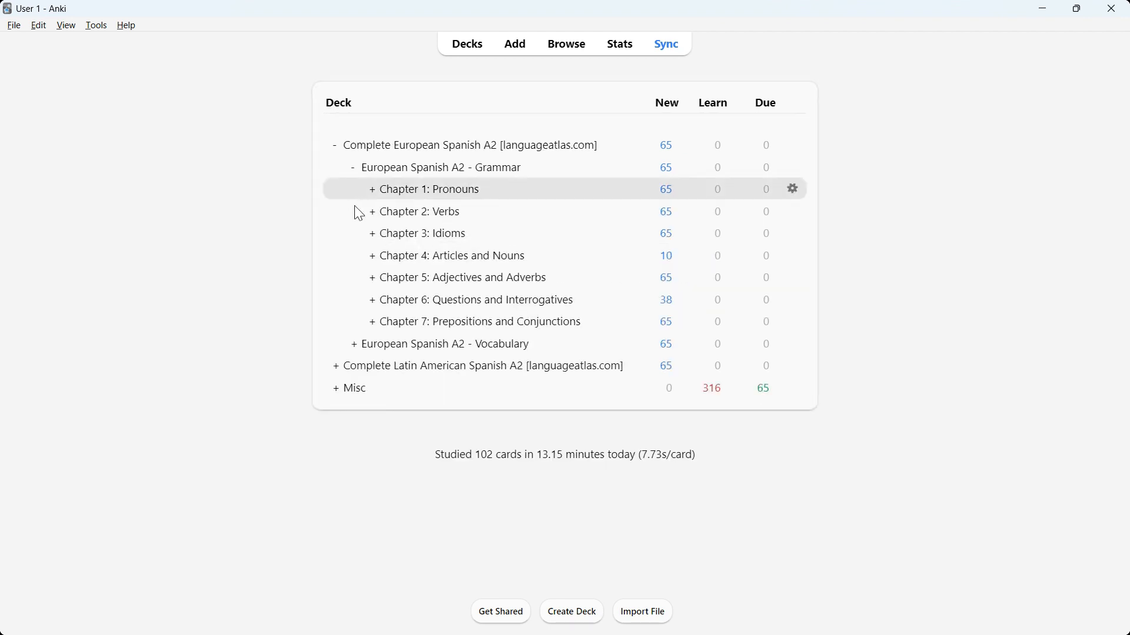
# - Expand Chapter 2: Verbs to Tense 1: Preterite Tense and review the lessons in 2.1 Preterite Tense and 2.2 Regular Verbs
pyautogui.click(371, 215)
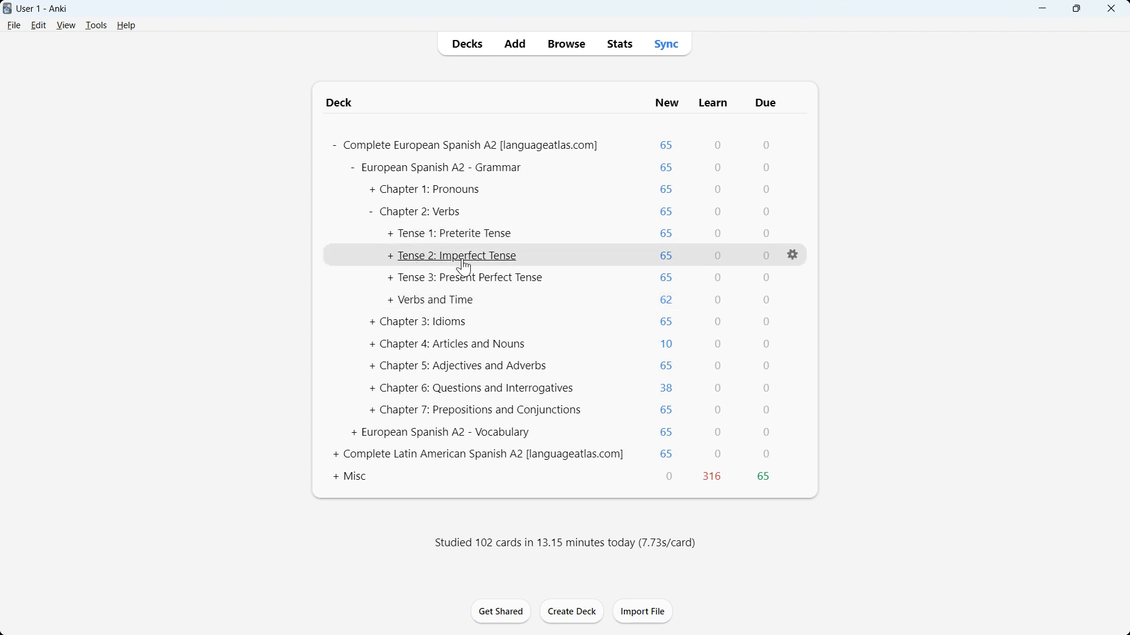
pyautogui.click(391, 234)
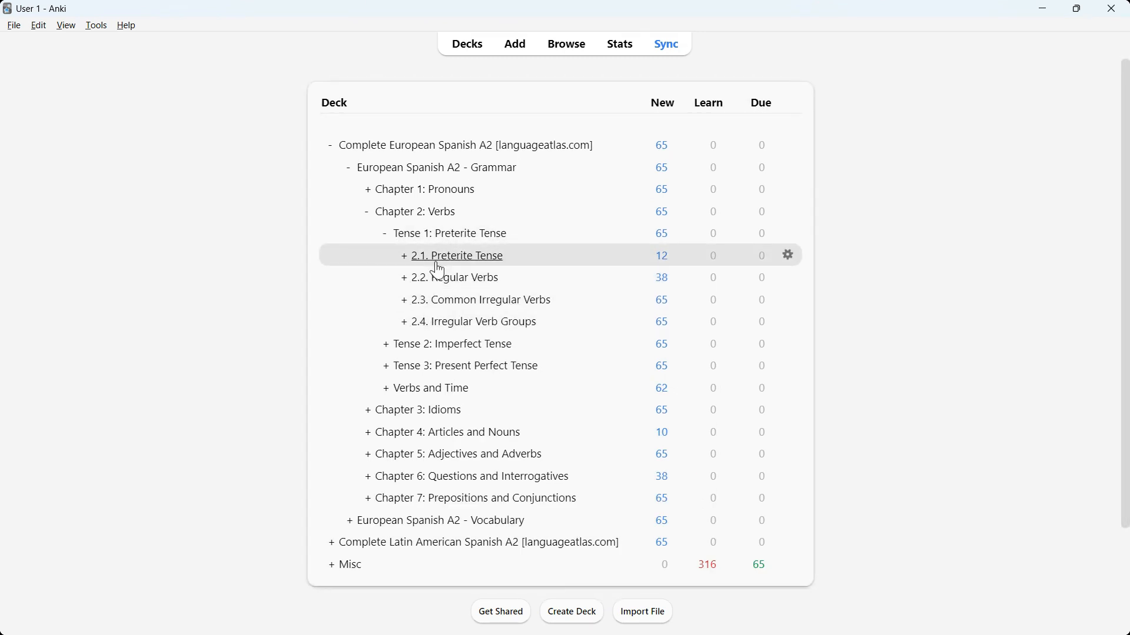
pyautogui.click(404, 256)
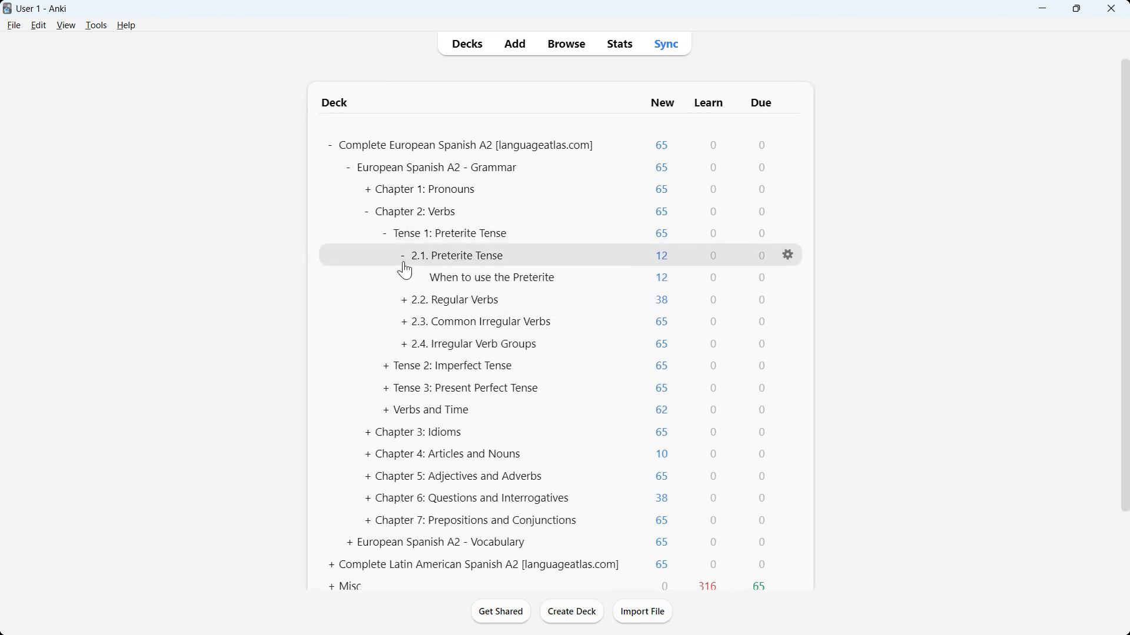
pyautogui.click(404, 256)
pyautogui.click(404, 278)
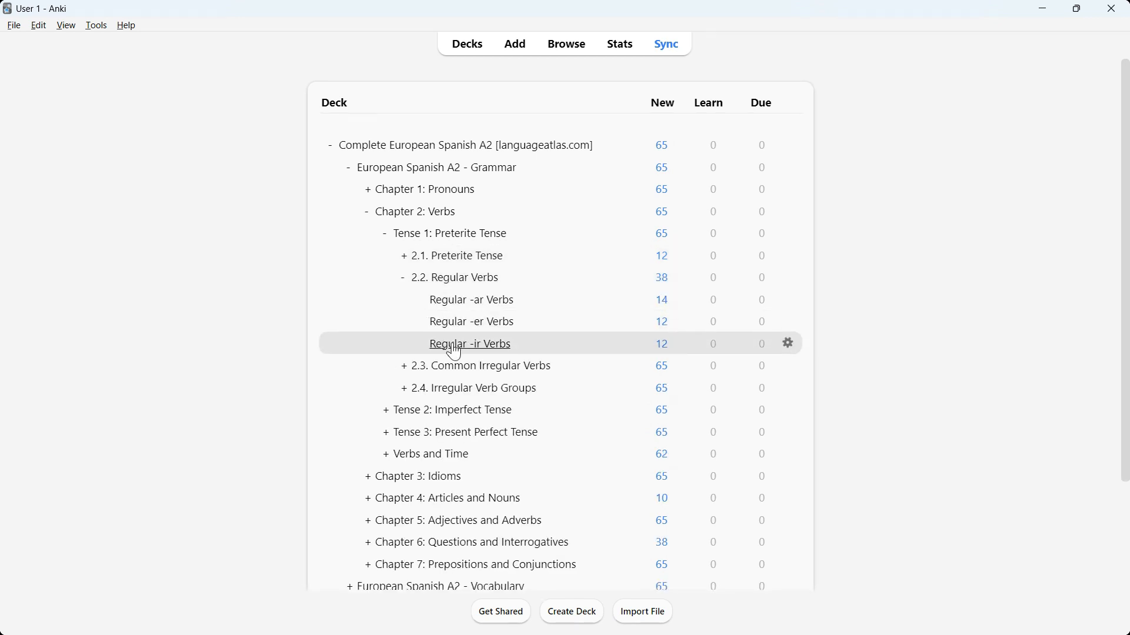
pyautogui.click(404, 278)
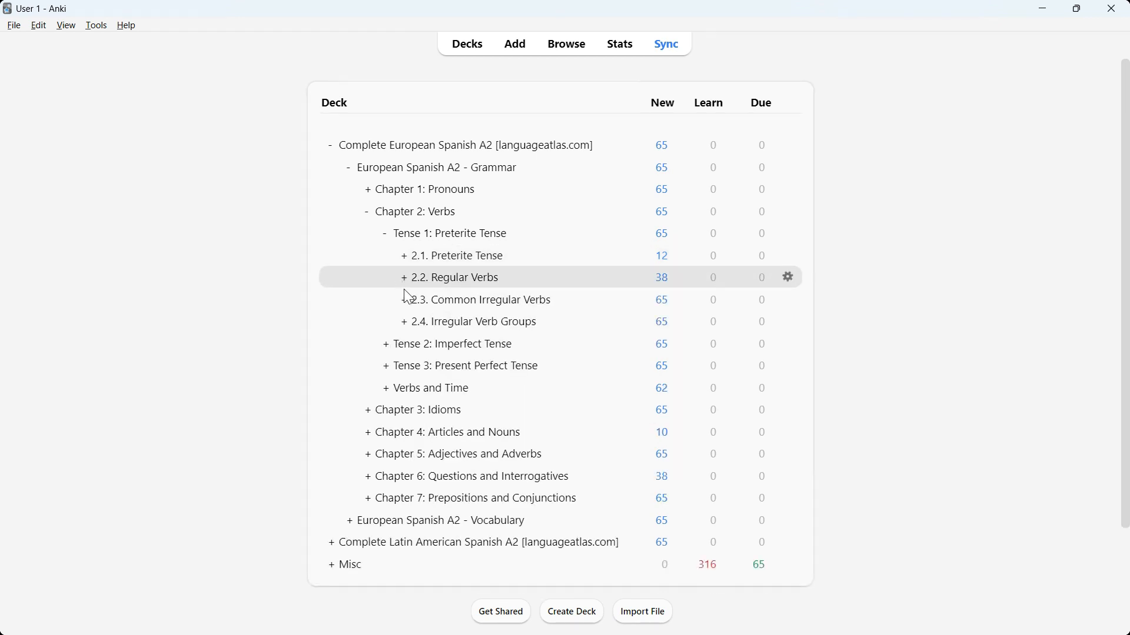
# - Review the lessons under 2.3 Common Irregular Verbs in the Preterite Tense section, then collapse that subdeck
pyautogui.click(404, 300)
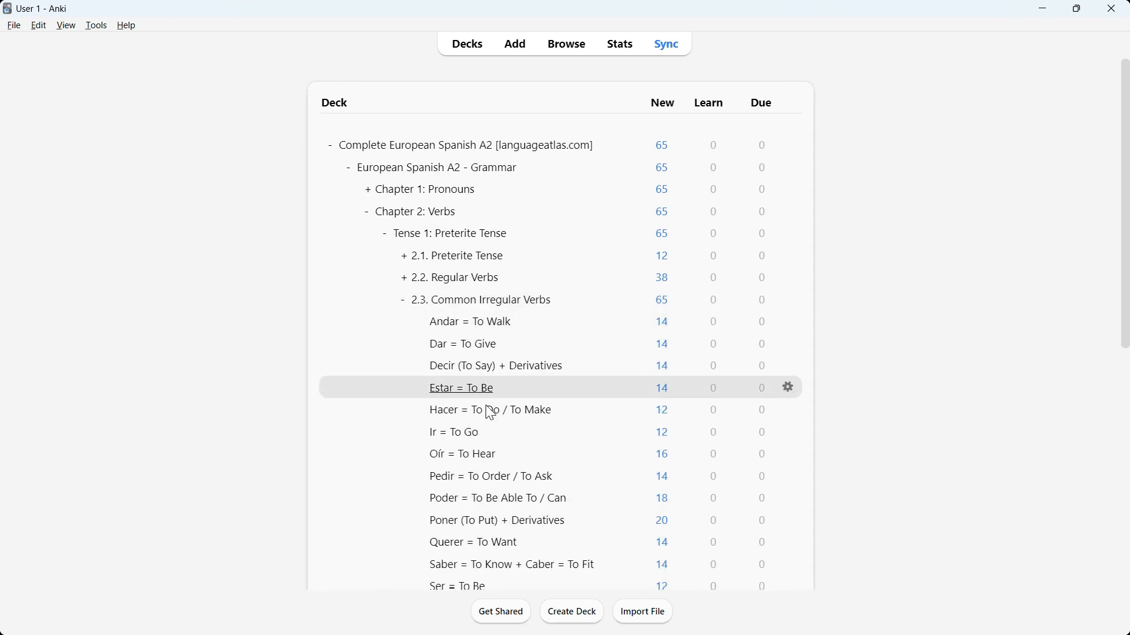
pyautogui.scroll(-2, 491, 429)
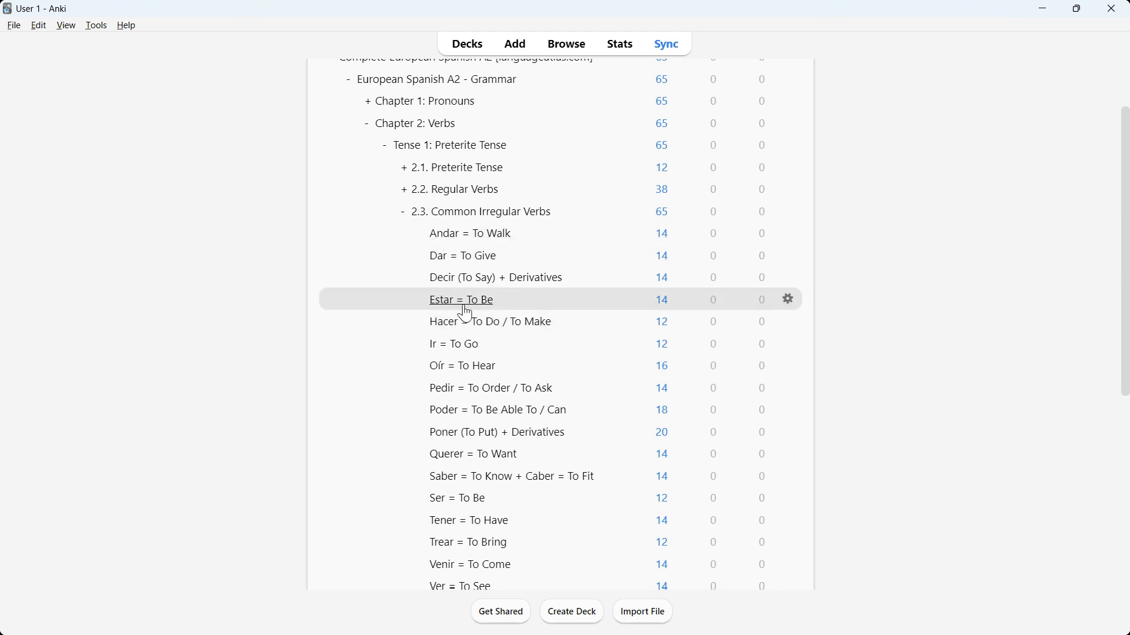
pyautogui.click(405, 215)
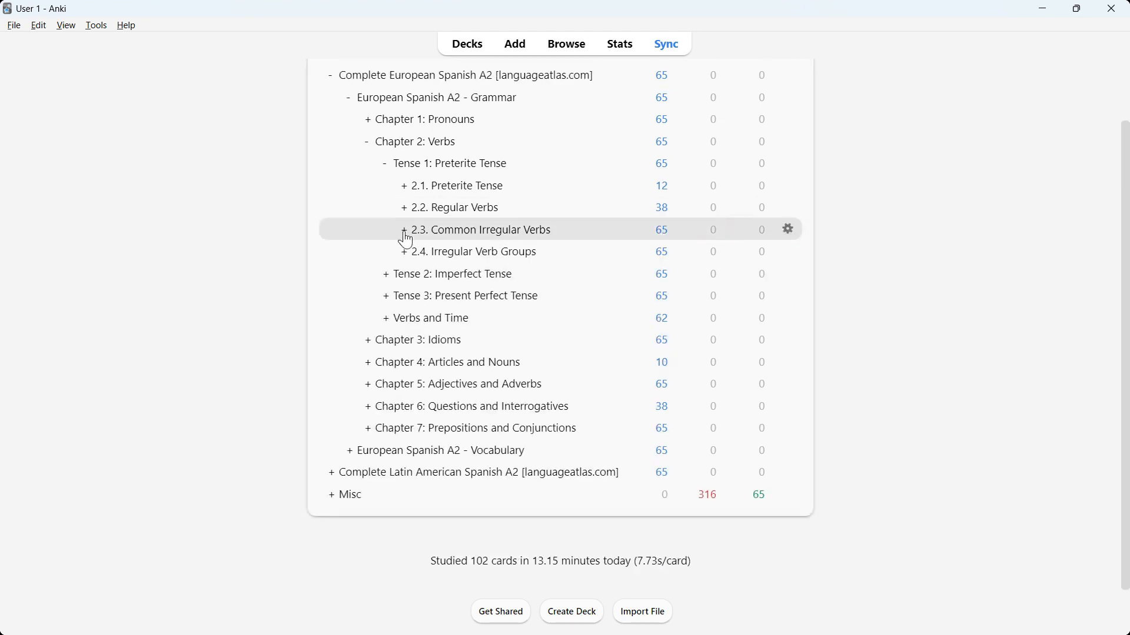
pyautogui.click(405, 231)
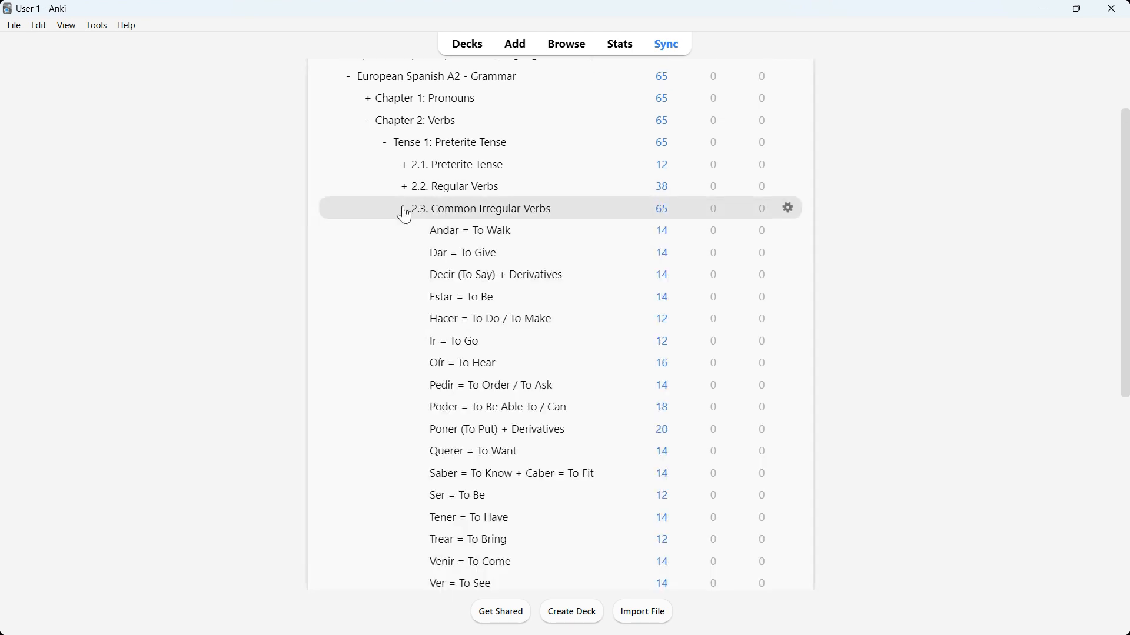
pyautogui.click(404, 212)
# - Review the 2.4 Irregular Verb Groups lessons and collapse the Tense 1: Preterite Tense section
pyautogui.click(404, 253)
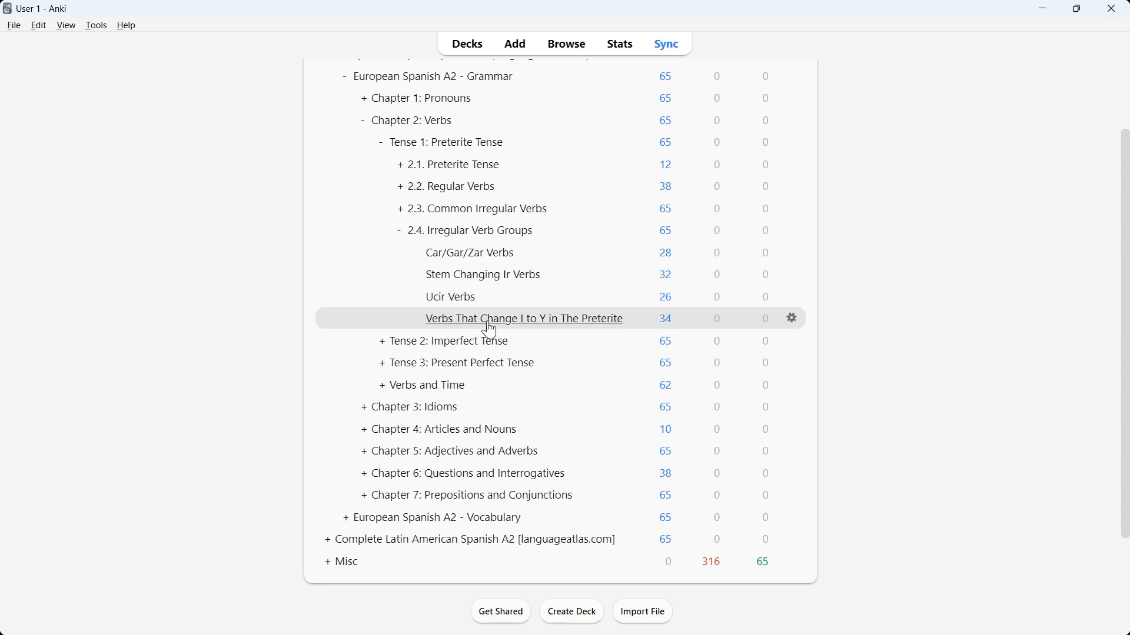
pyautogui.click(402, 233)
pyautogui.click(387, 163)
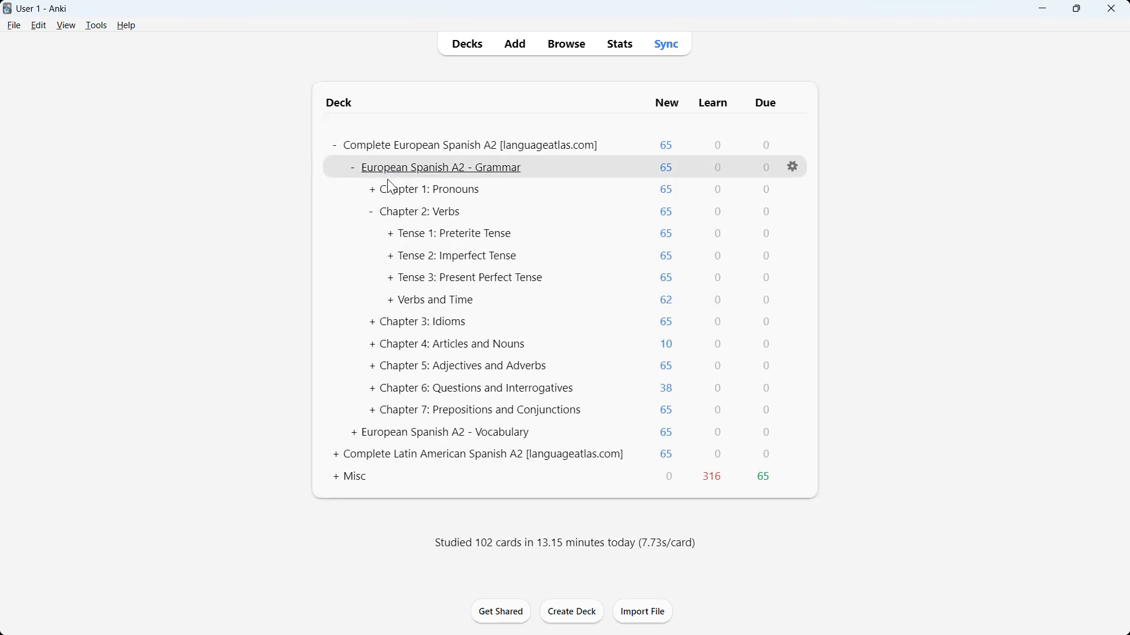
# - Expand Tense 2: Imperfect Tense and review the lessons in 2.5 Imperfect Tense and 2.6 Regular Verbs
pyautogui.click(389, 256)
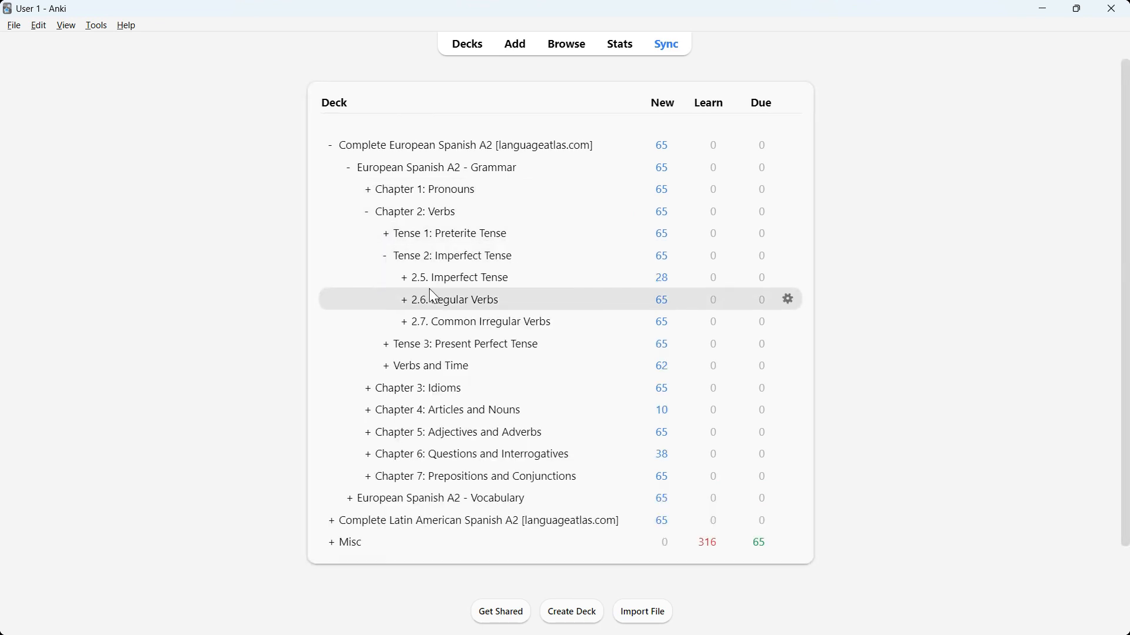
pyautogui.click(404, 278)
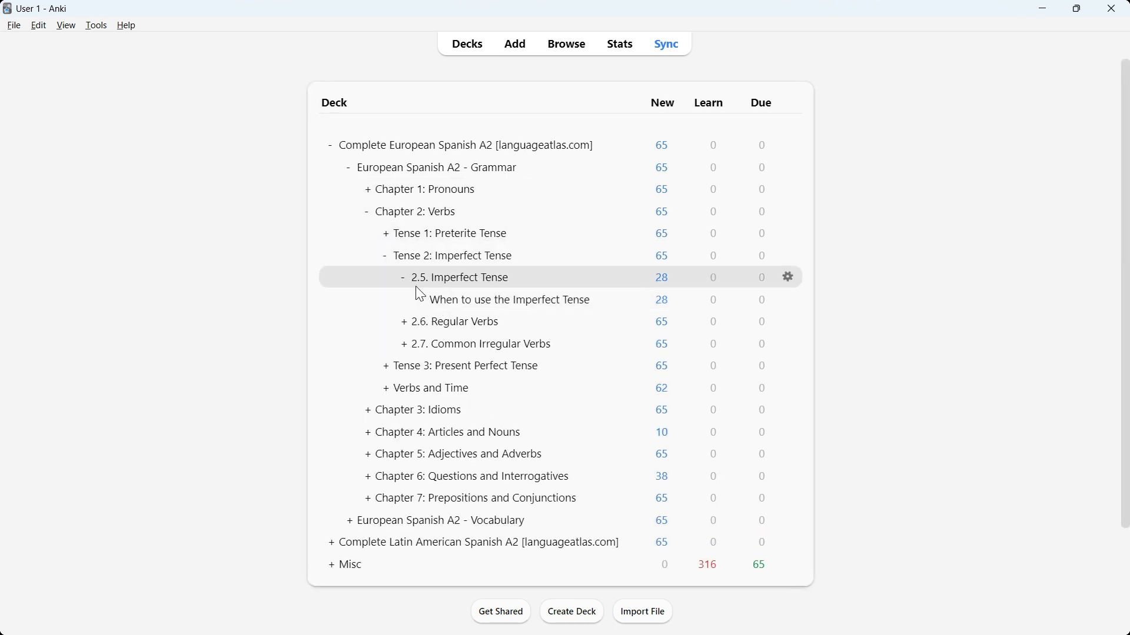
pyautogui.click(404, 280)
pyautogui.click(406, 300)
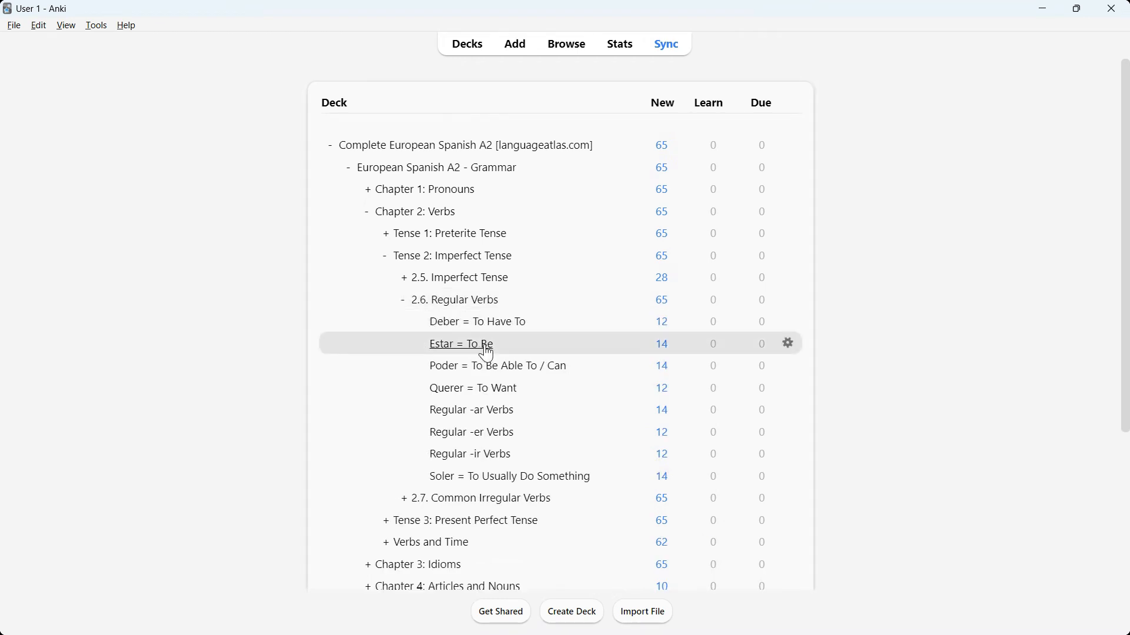
pyautogui.scroll(-3, 479, 259)
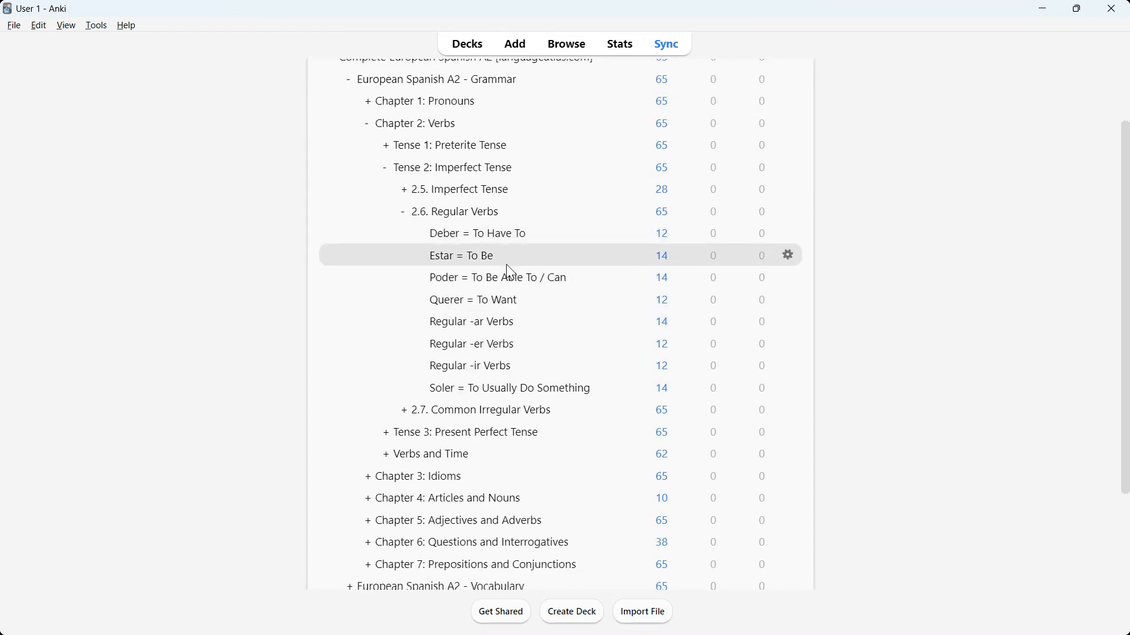
pyautogui.click(403, 213)
# - Review the 2.7 Common Irregular Verbs lessons and collapse the Tense 2: Imperfect Tense section
pyautogui.click(405, 275)
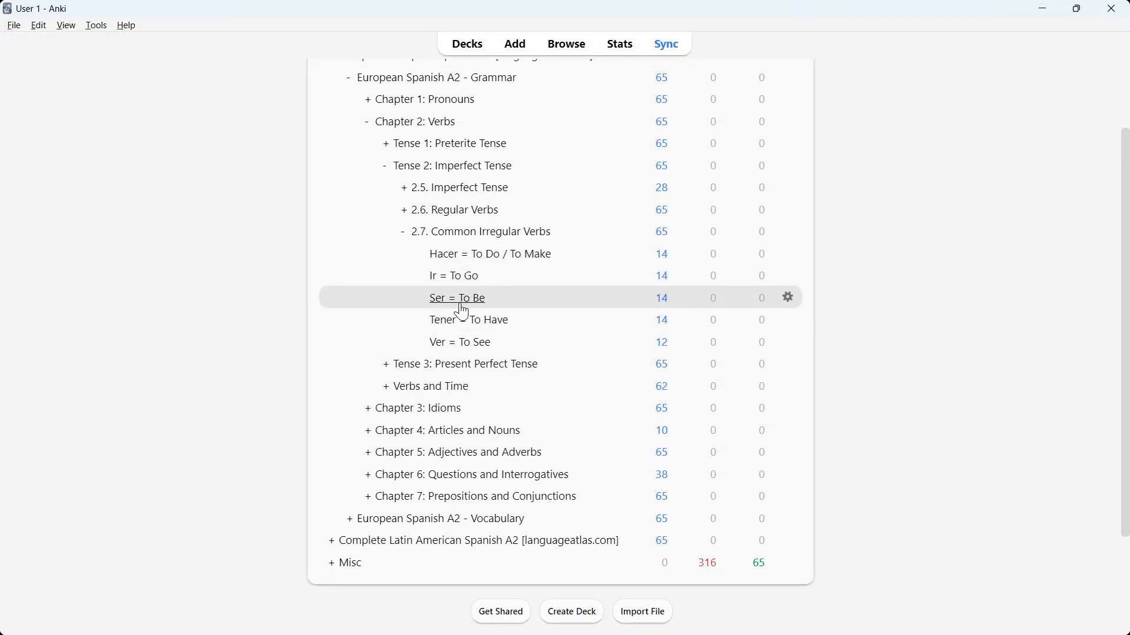
pyautogui.click(406, 236)
pyautogui.click(386, 210)
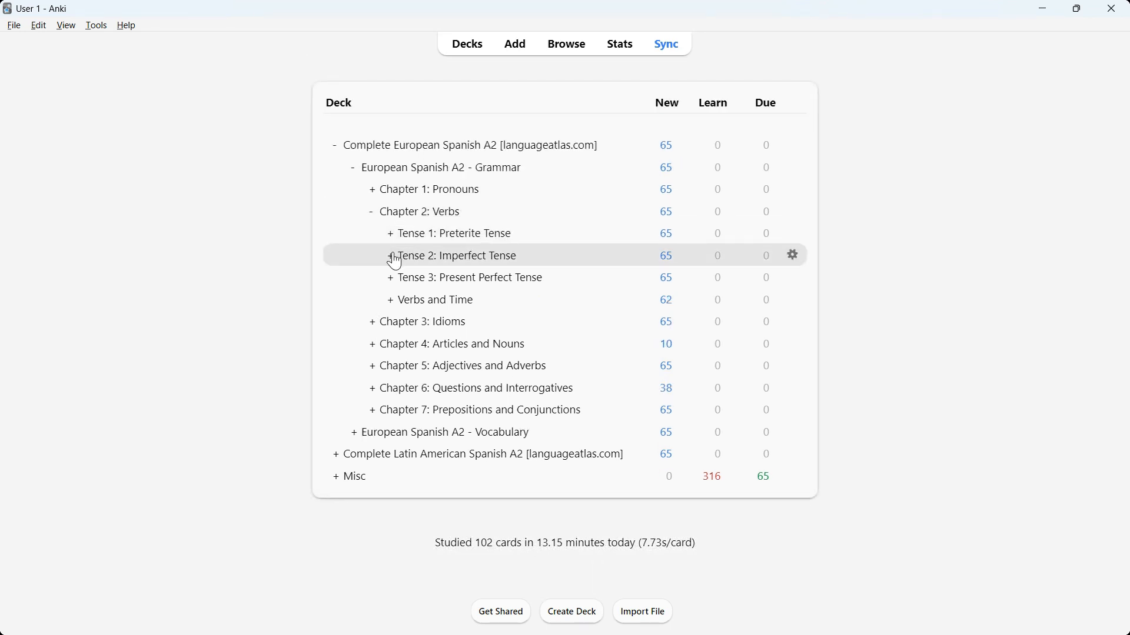
# - Expand Tense 3: Present Perfect Tense and review the lessons in 2.8 Present Perfect Tense and 2.9 Regular Verbs
pyautogui.click(392, 279)
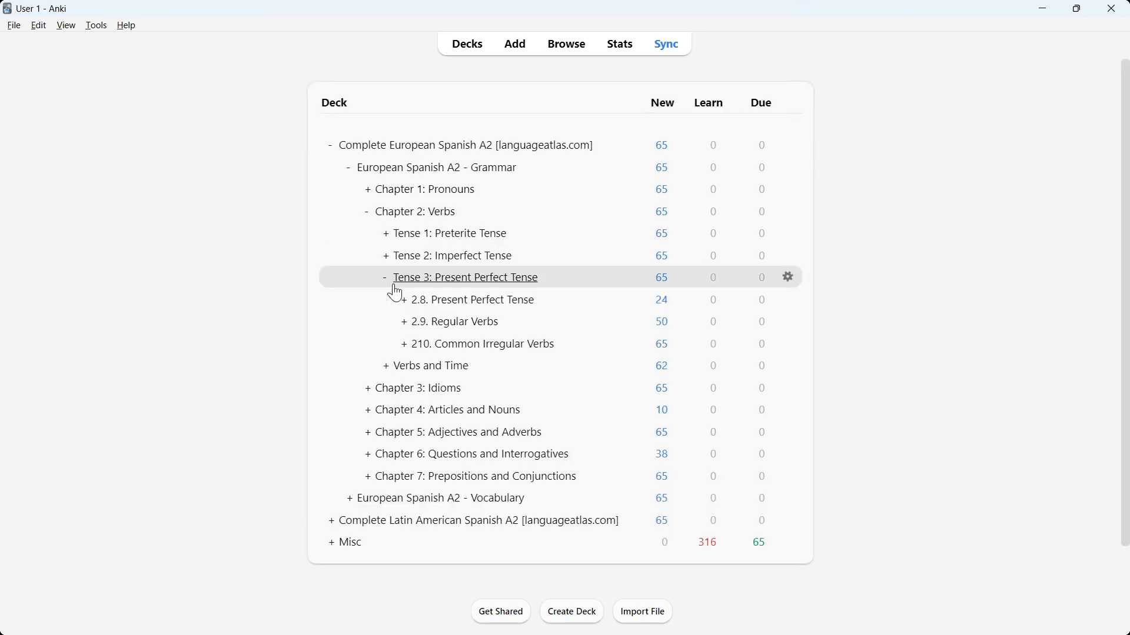
pyautogui.click(407, 301)
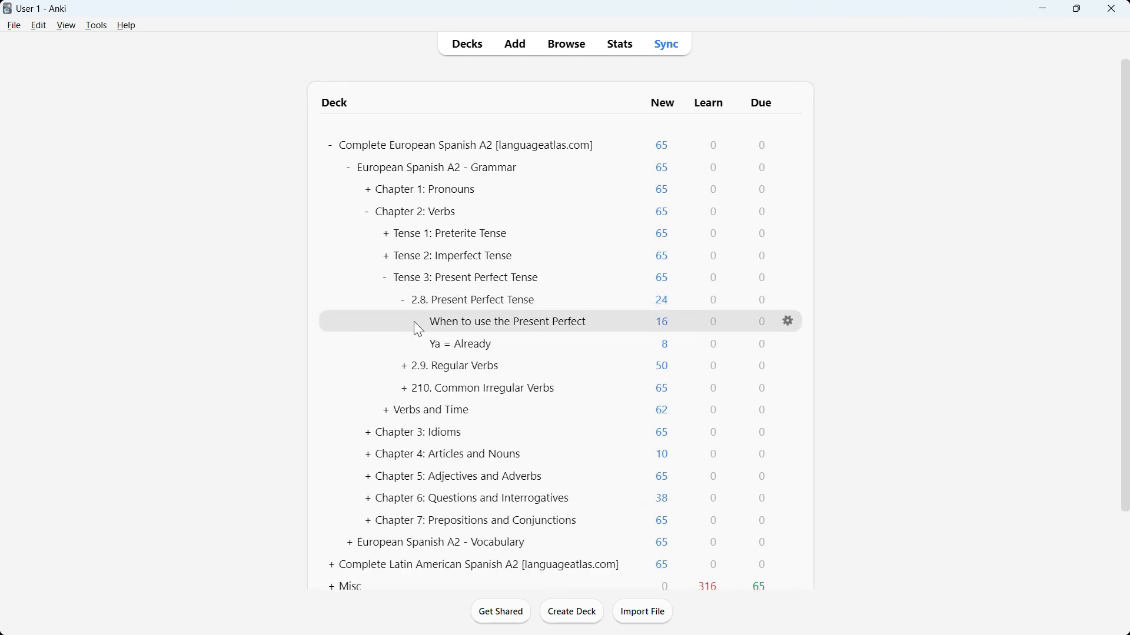
pyautogui.click(405, 301)
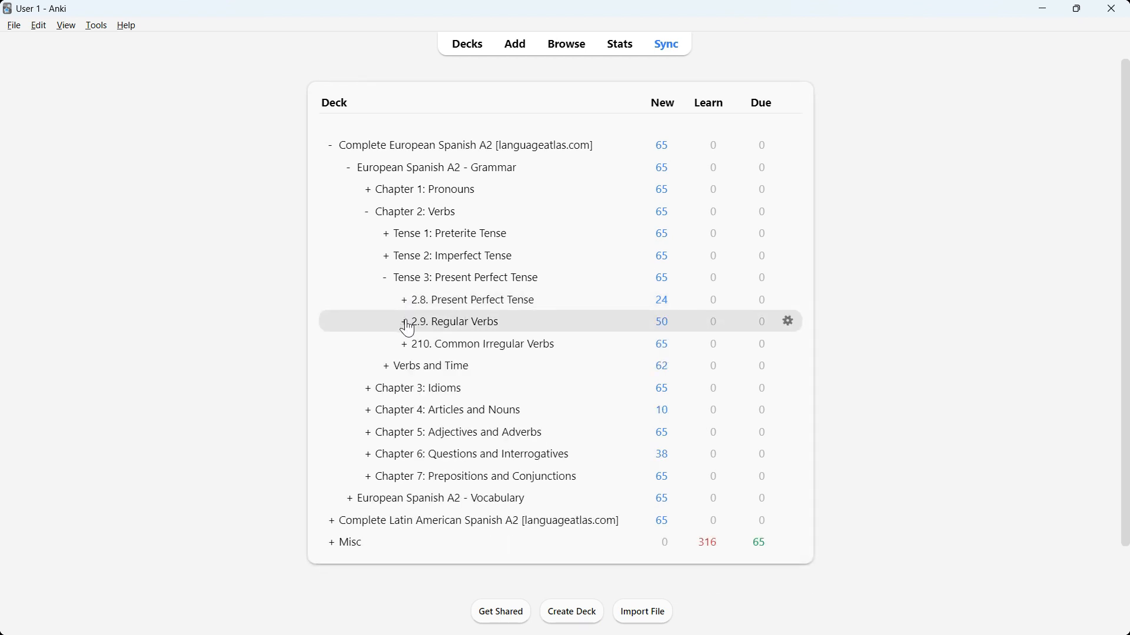
pyautogui.click(405, 301)
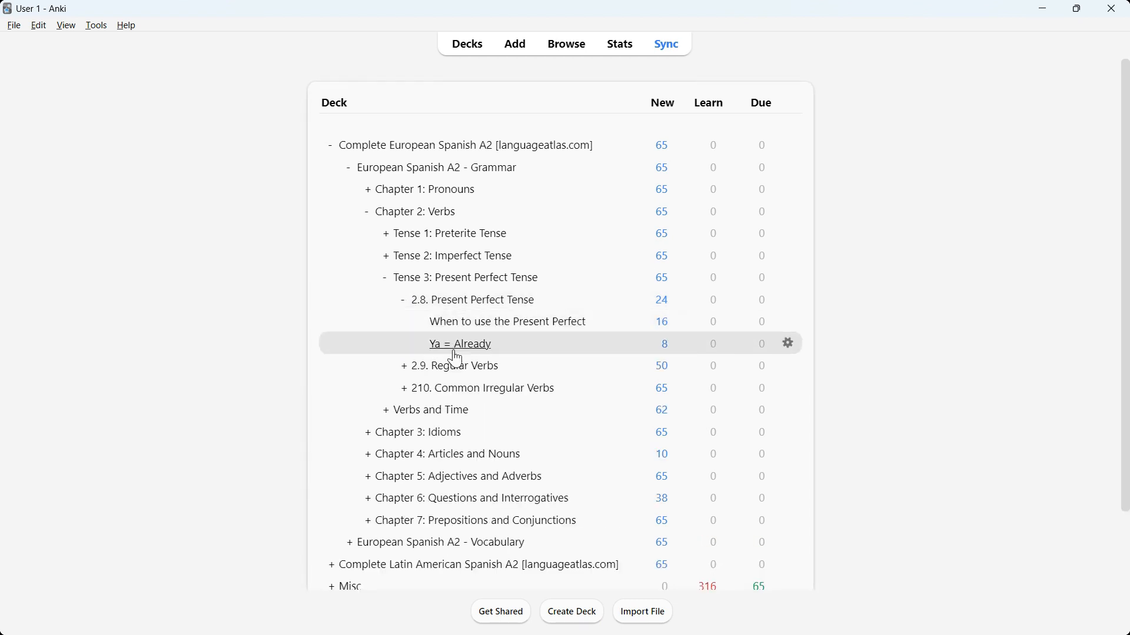
pyautogui.click(404, 300)
pyautogui.click(405, 323)
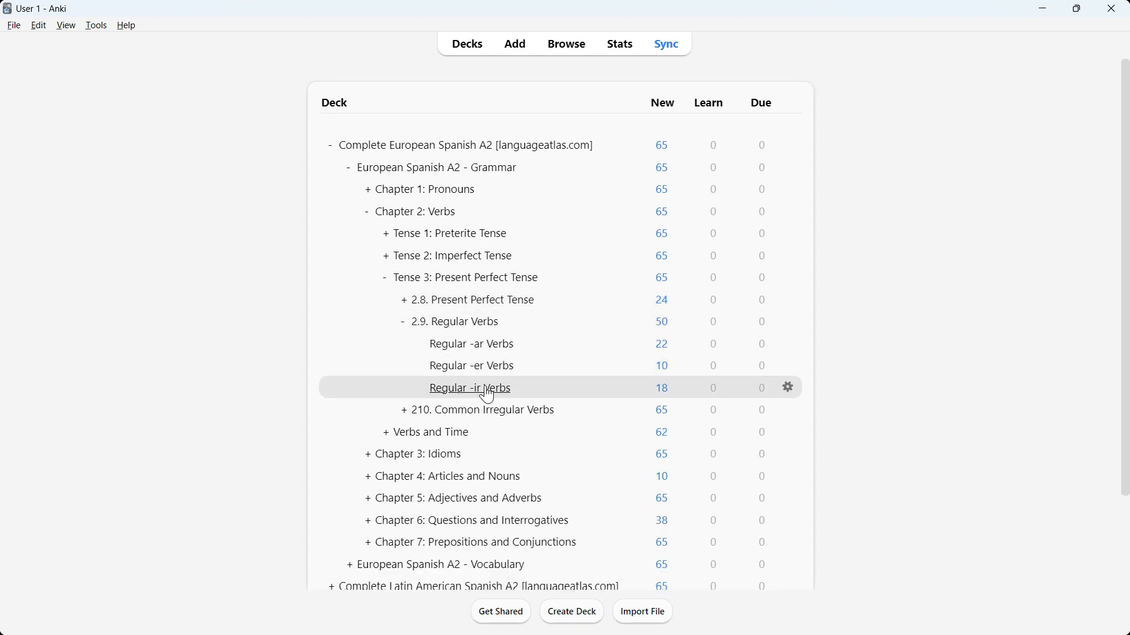
pyautogui.click(404, 323)
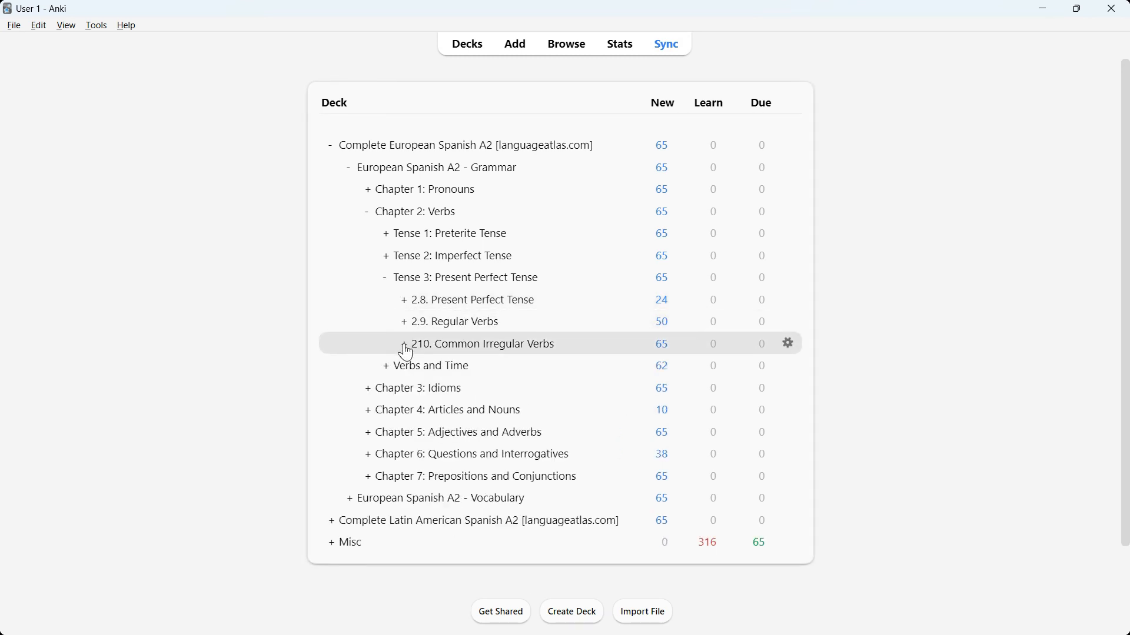
# - Review the 2.10 Common Irregular Verbs lessons and collapse the Tense 3: Present Perfect Tense section
pyautogui.click(405, 347)
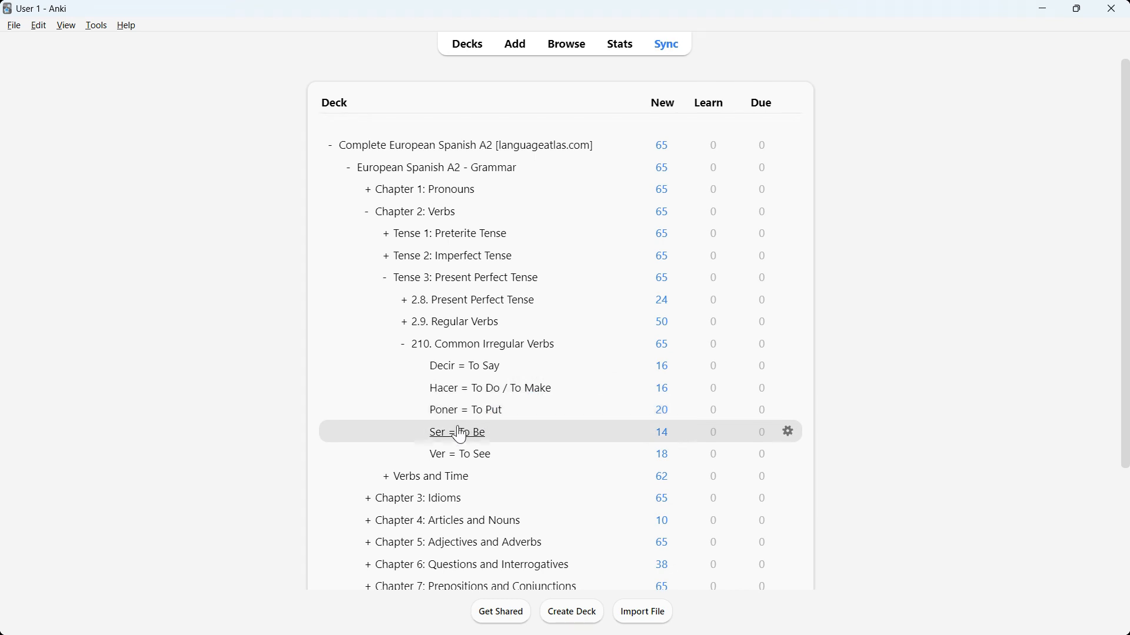
pyautogui.click(403, 347)
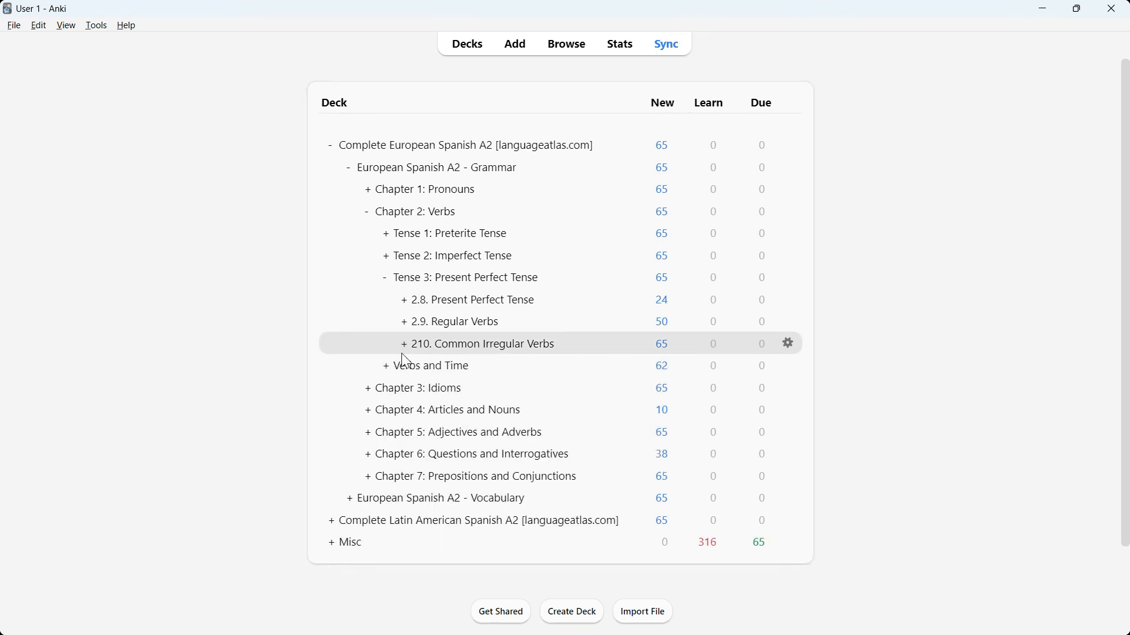
pyautogui.click(386, 281)
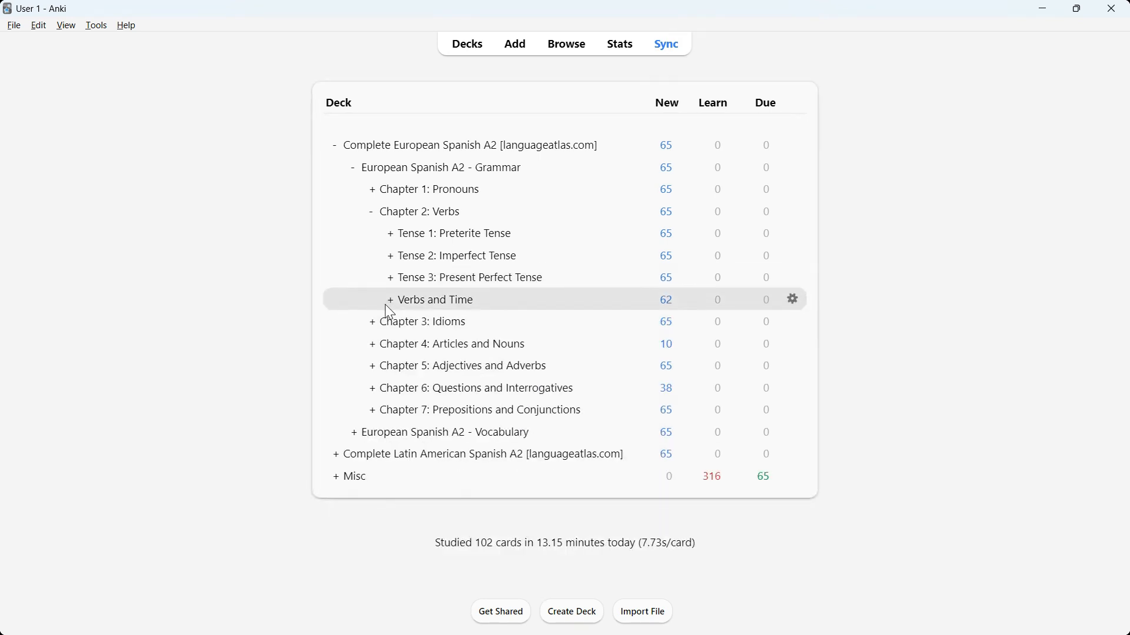
# - Review the Verbs and Time lessons and collapse Chapter 2: Verbs
pyautogui.click(386, 304)
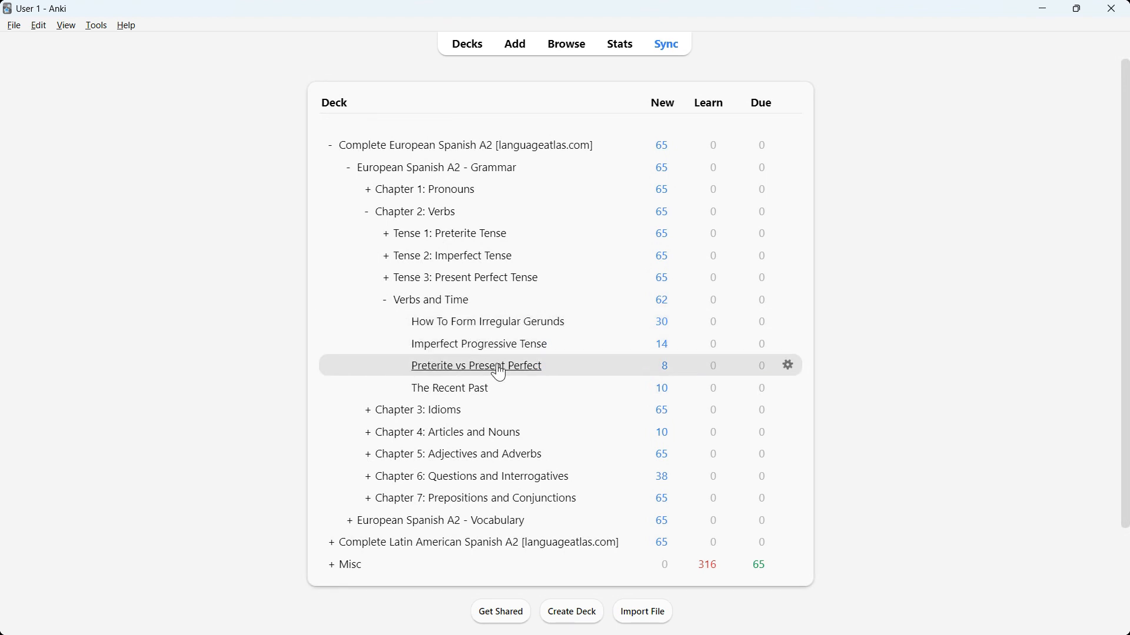
pyautogui.click(385, 303)
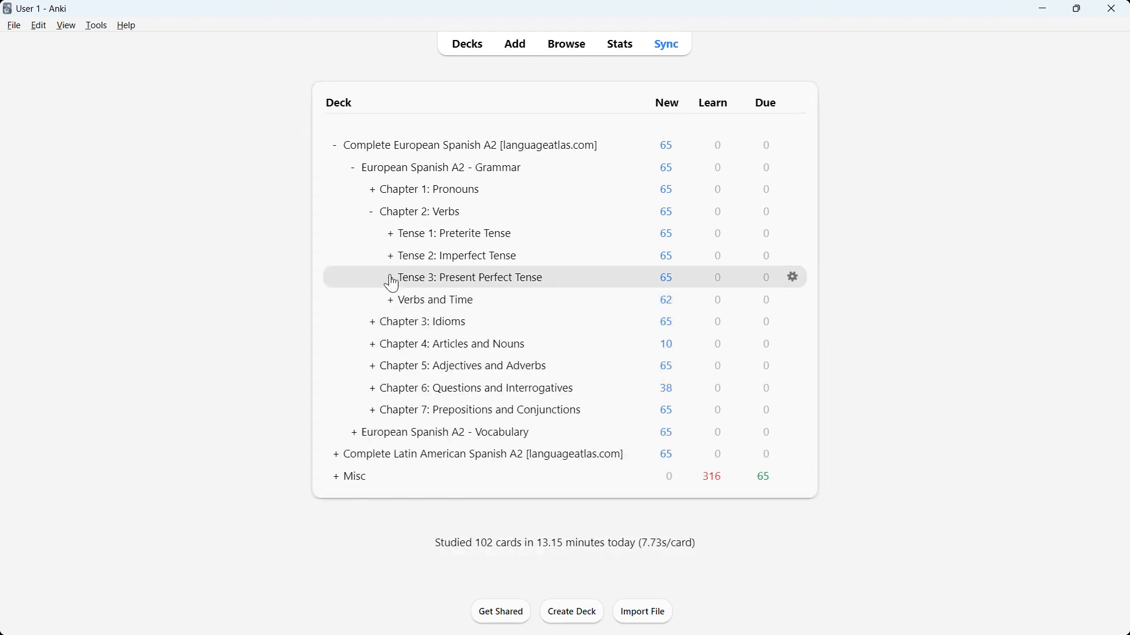
pyautogui.click(372, 214)
# - Expand Chapter 3: Idioms, review its full list of lessons, and collapse the chapter
pyautogui.click(372, 234)
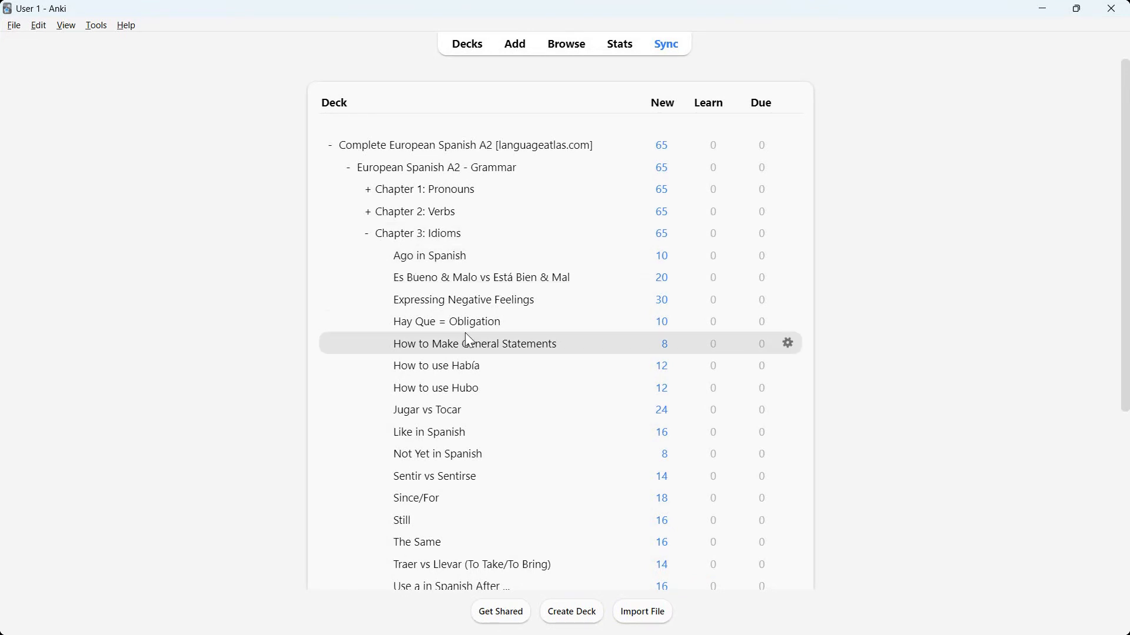
pyautogui.scroll(-3, 469, 340)
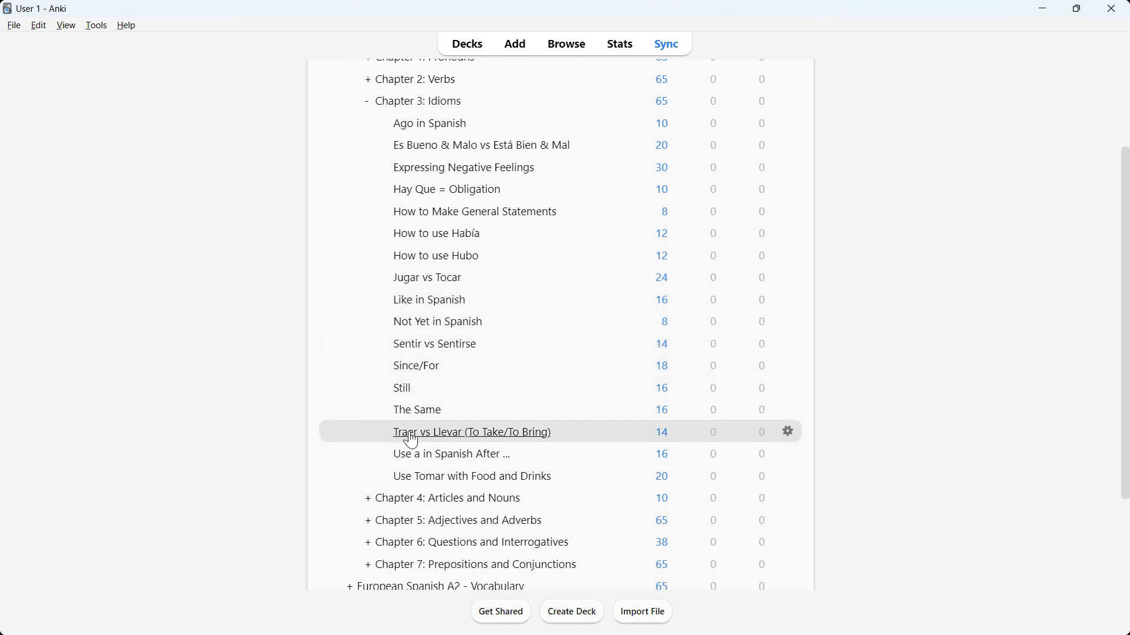
pyautogui.scroll(1, 368, 172)
pyautogui.click(367, 147)
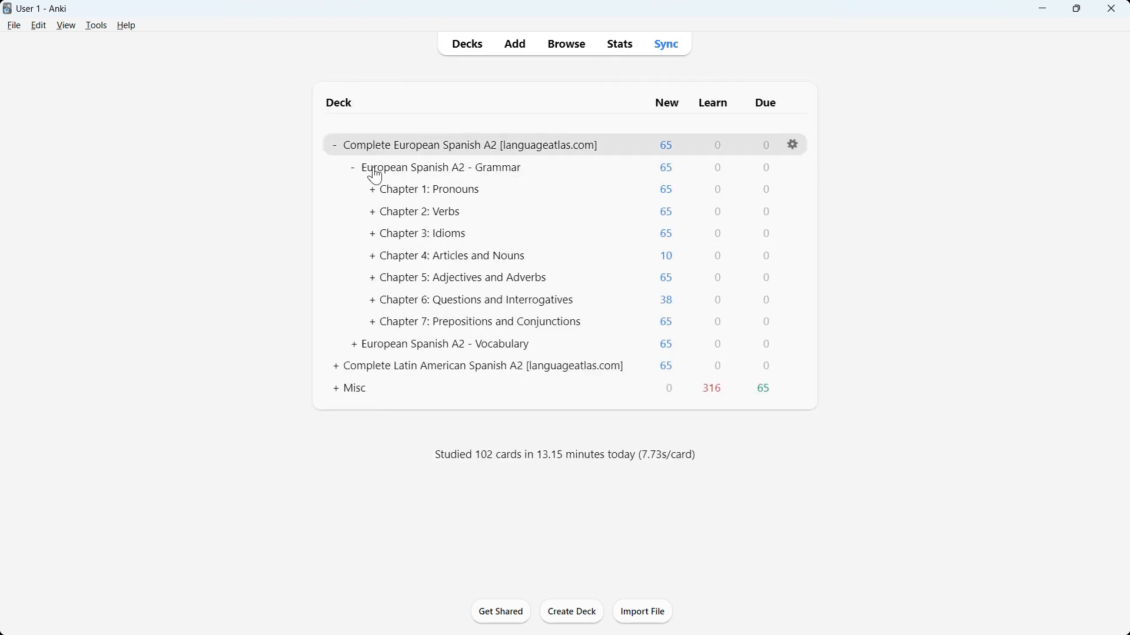
# - Review the lessons in Chapter 4: Articles and Nouns and Chapter 5: Adjectives and Adverbs, collapsing each chapter after viewing
pyautogui.click(375, 257)
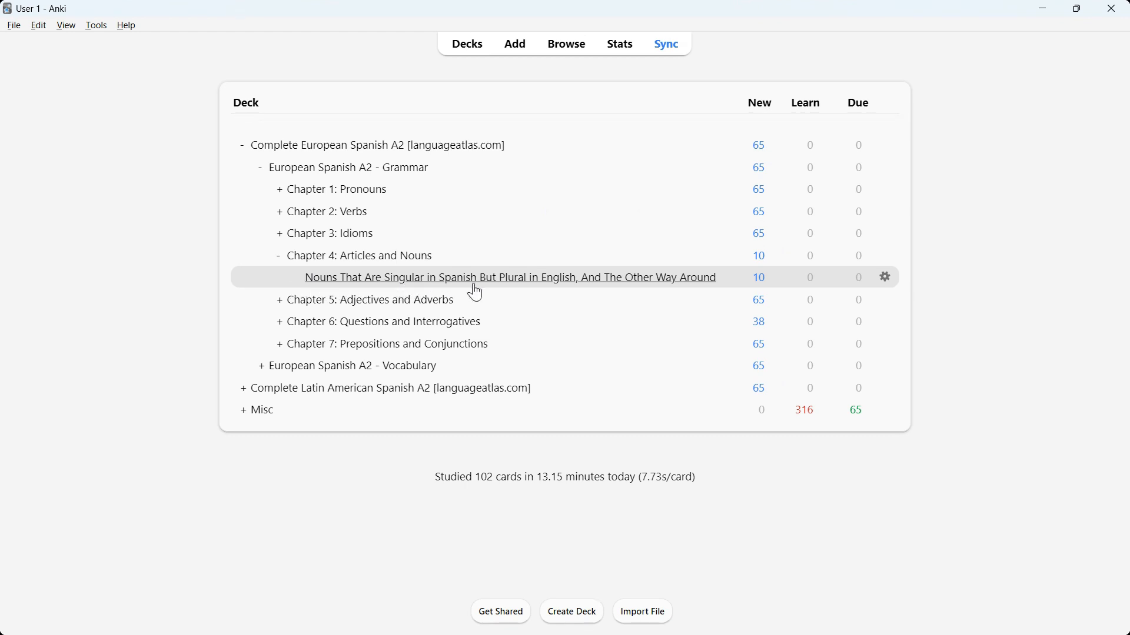
pyautogui.click(280, 259)
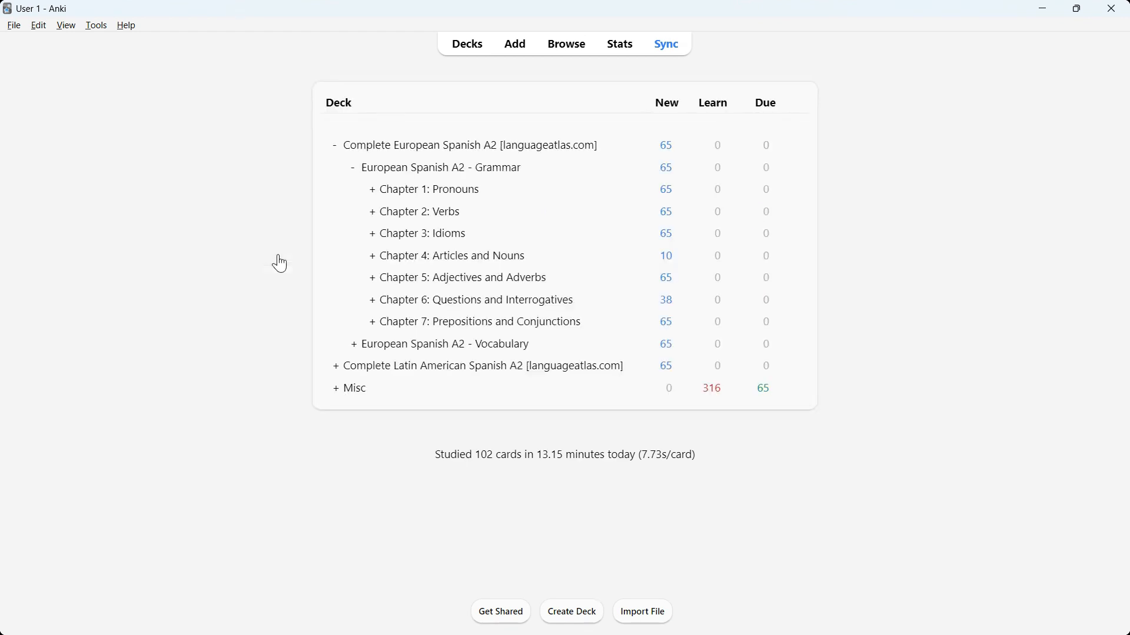
pyautogui.click(370, 279)
pyautogui.scroll(-2, 444, 323)
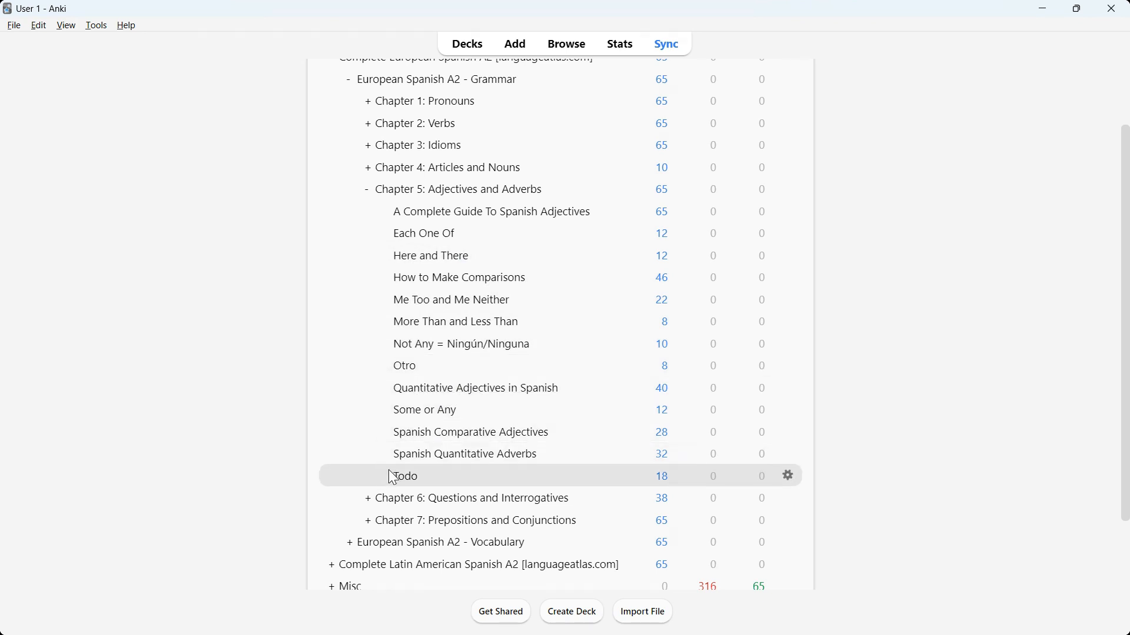
pyautogui.click(366, 191)
# - Review the lessons in Chapter 6: Questions and Interrogatives and Chapter 7: Prepositions and Conjunctions, and collapse the European Spanish A2 - Grammar subdeck
pyautogui.click(371, 300)
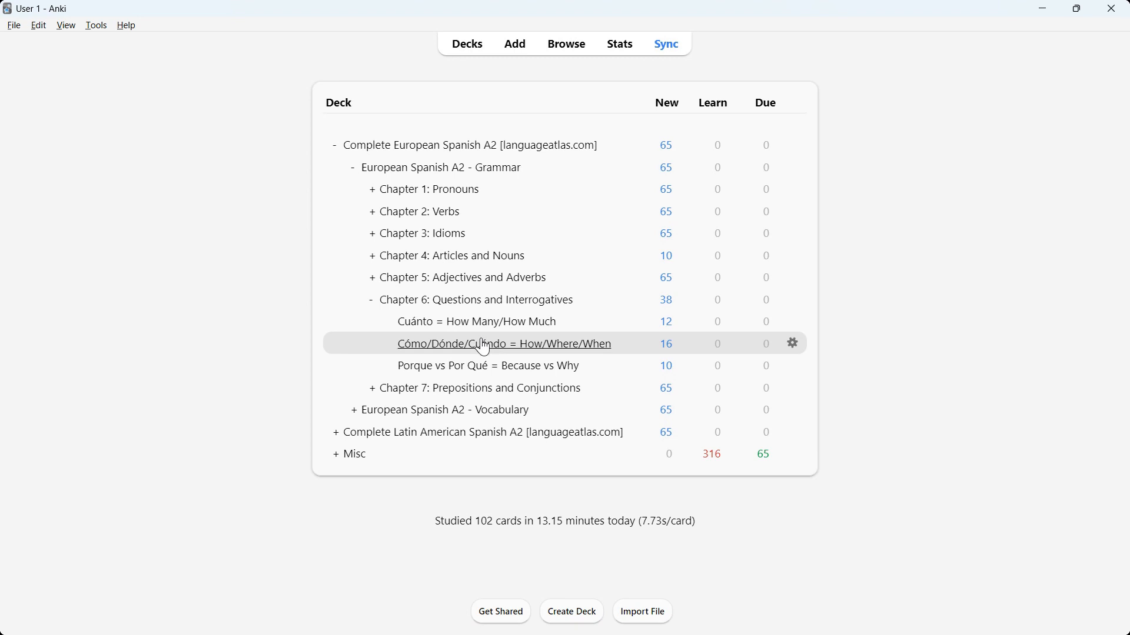
pyautogui.click(373, 301)
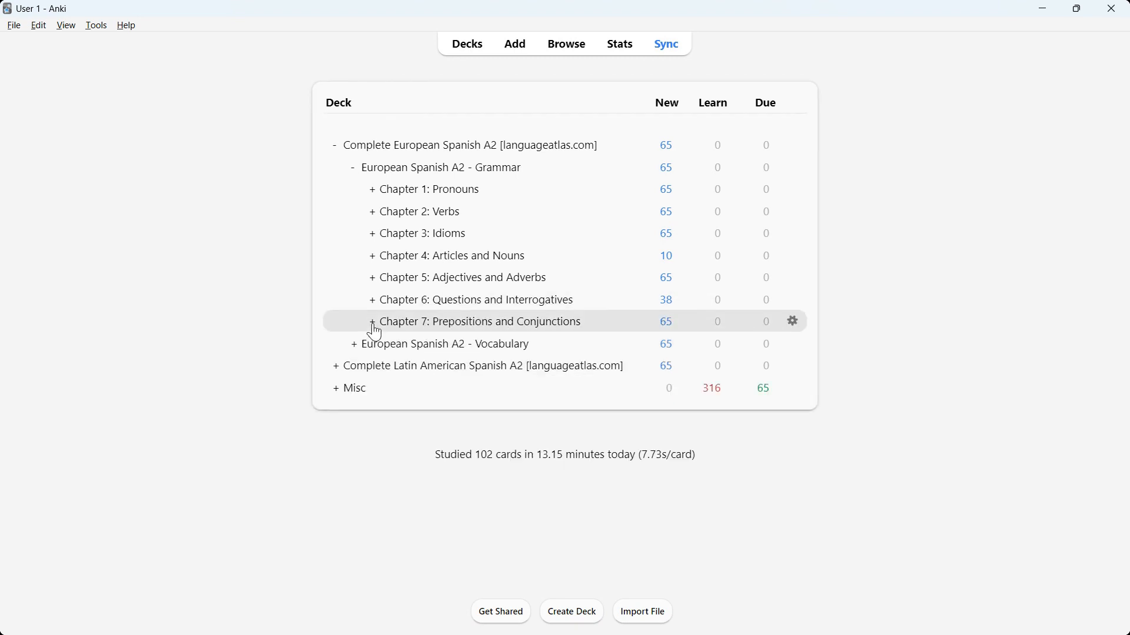
pyautogui.click(373, 326)
pyautogui.scroll(-1, 374, 328)
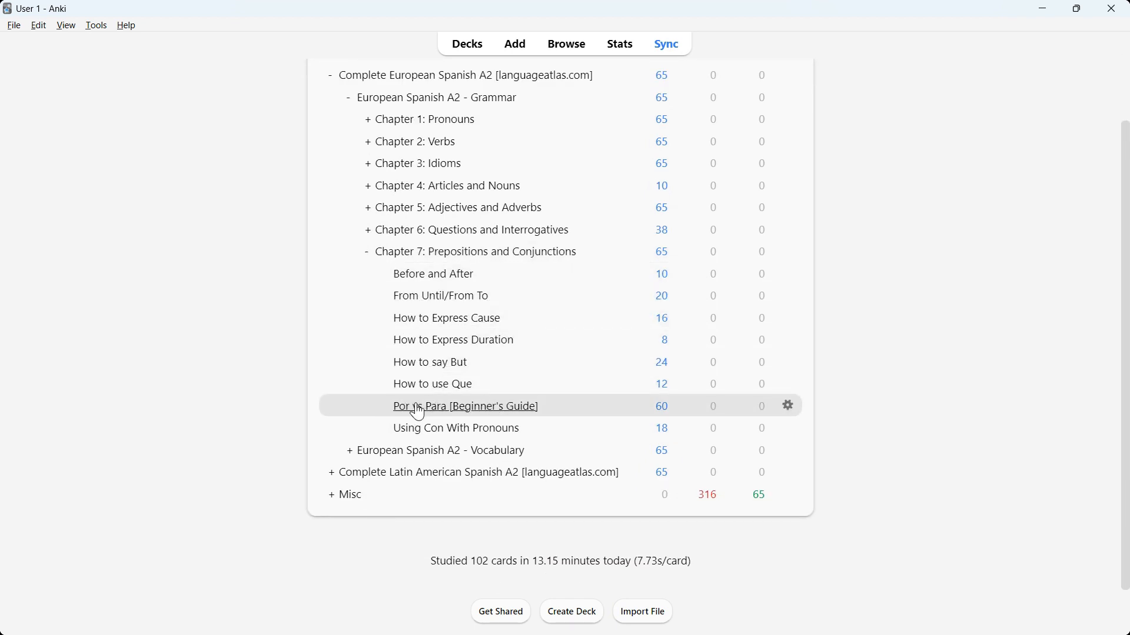
pyautogui.click(370, 255)
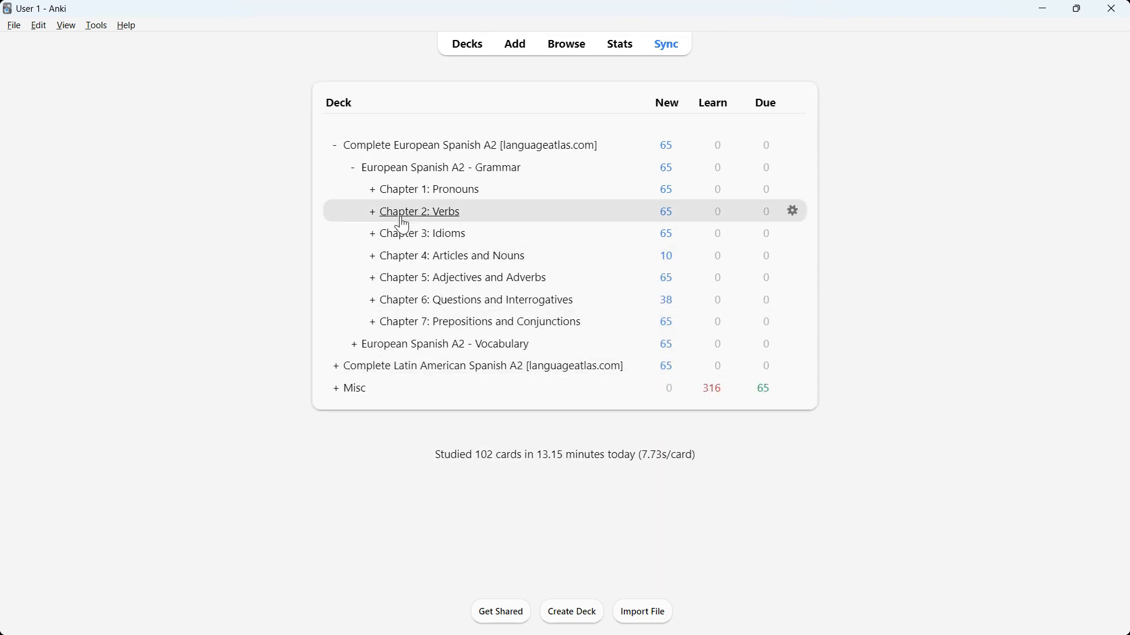
pyautogui.click(354, 170)
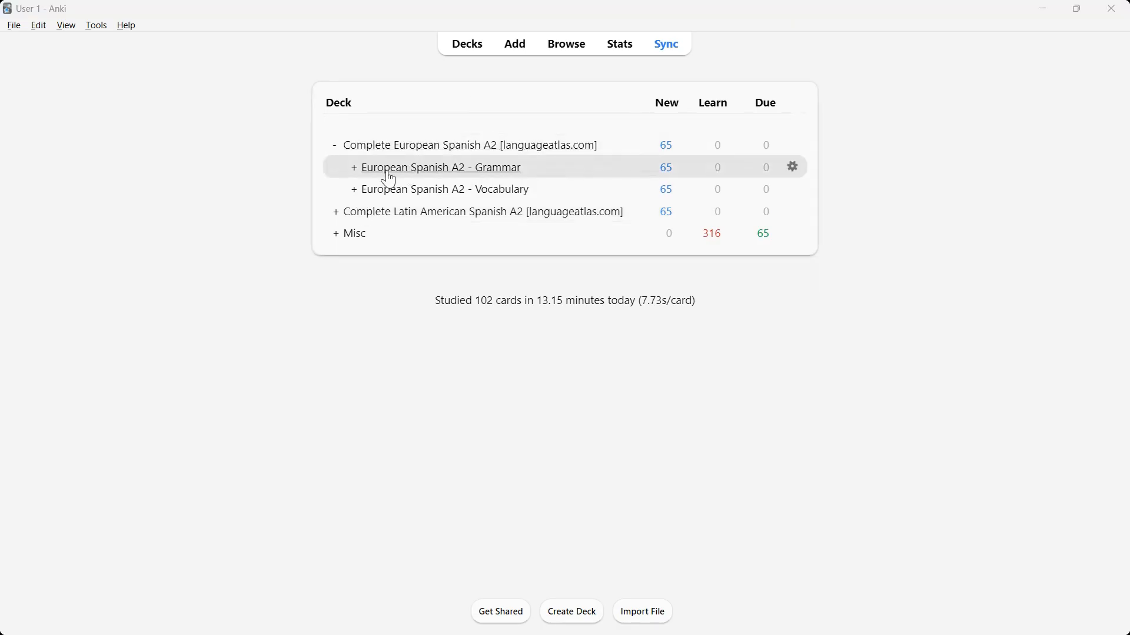
# - Expand European Spanish A2 - Vocabulary and review its chapters, including all the topics in Chapter 4: Nouns
pyautogui.click(354, 194)
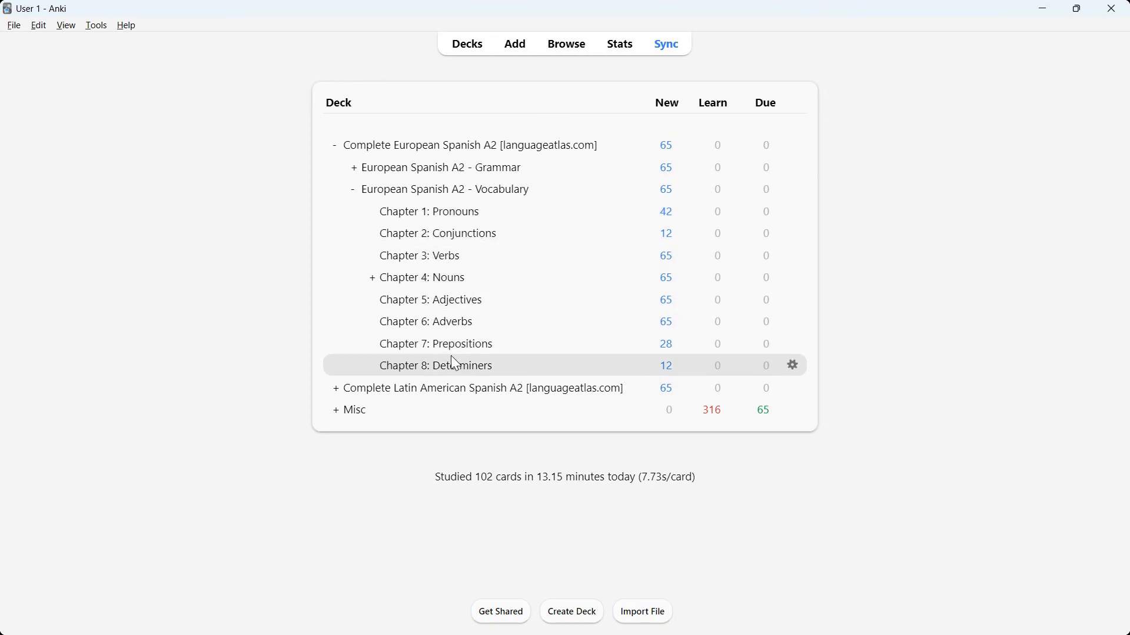
pyautogui.click(373, 280)
pyautogui.scroll(-1, 424, 201)
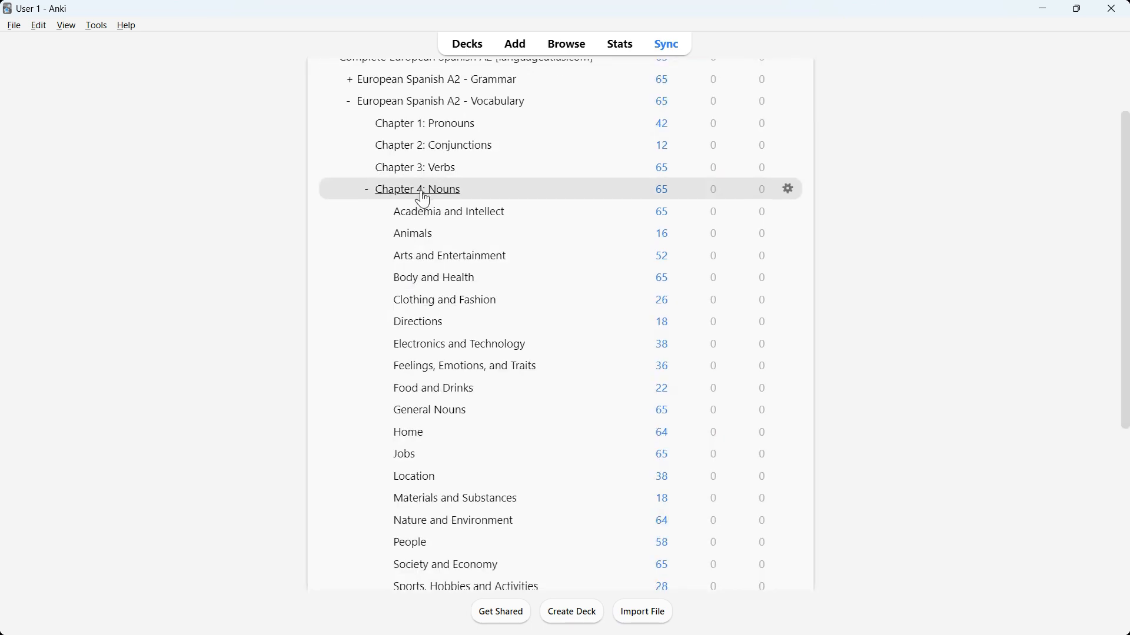
pyautogui.scroll(-1, 423, 201)
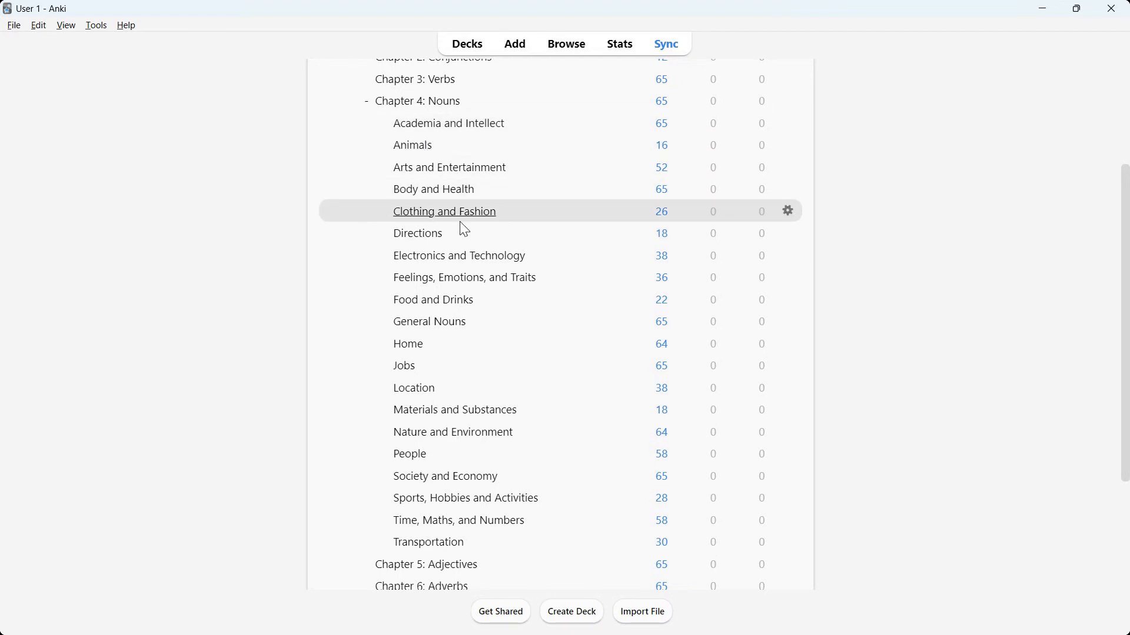
pyautogui.scroll(-3, 437, 383)
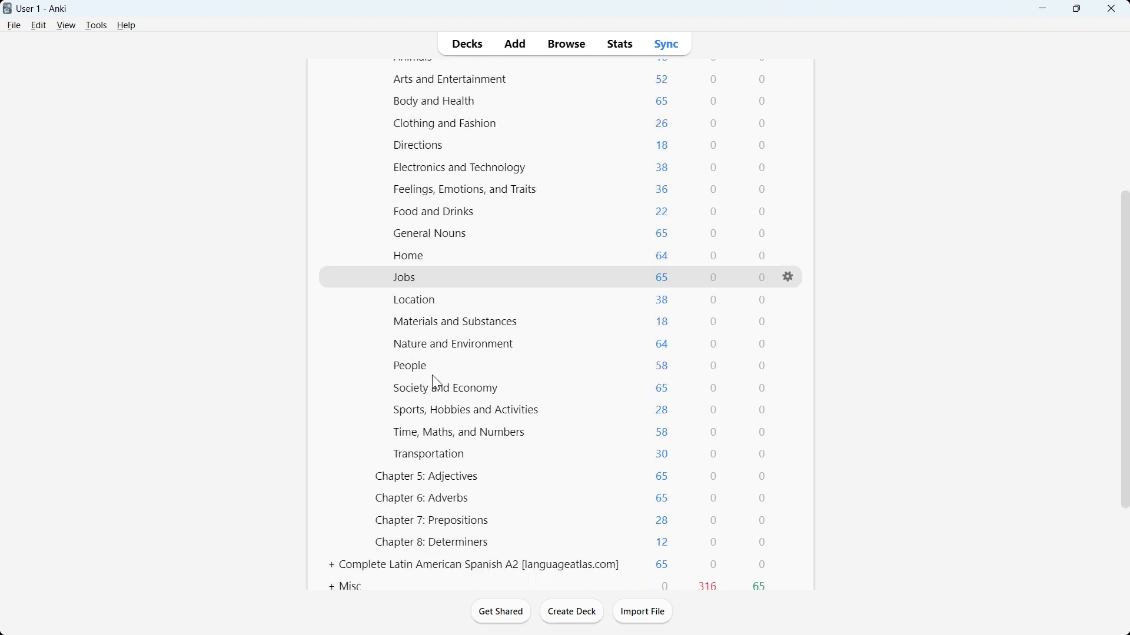
pyautogui.scroll(4, 444, 418)
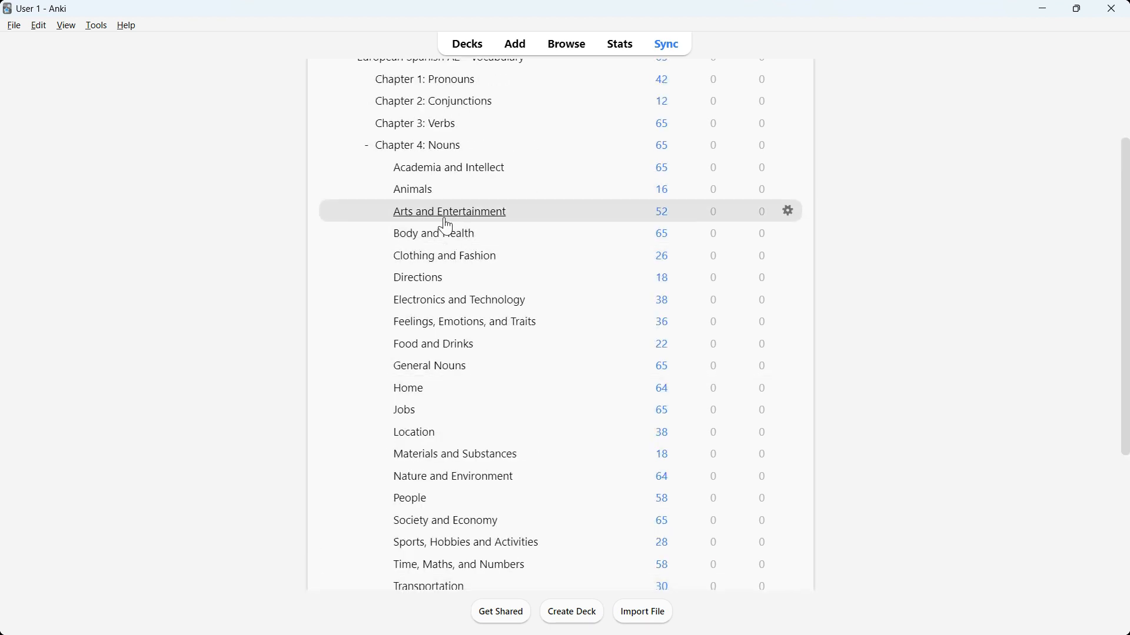
pyautogui.scroll(1, 377, 206)
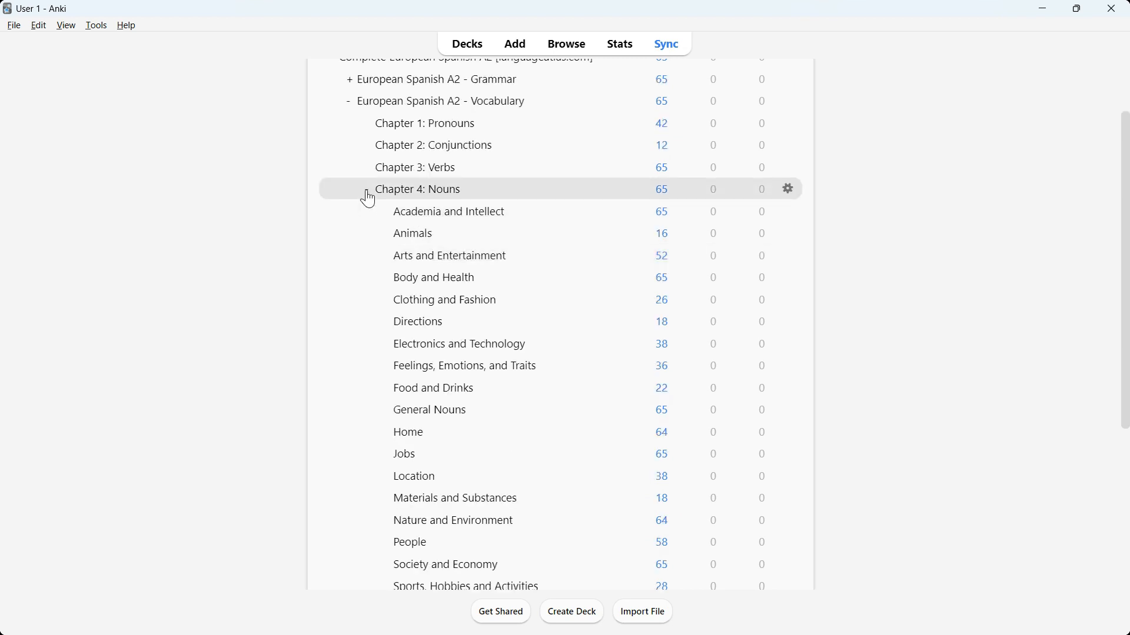
# - Collapse Chapter 4: Nouns, the European Spanish A2 - Vocabulary subdeck and the whole Complete European Spanish A2 deck
pyautogui.click(367, 193)
pyautogui.click(355, 191)
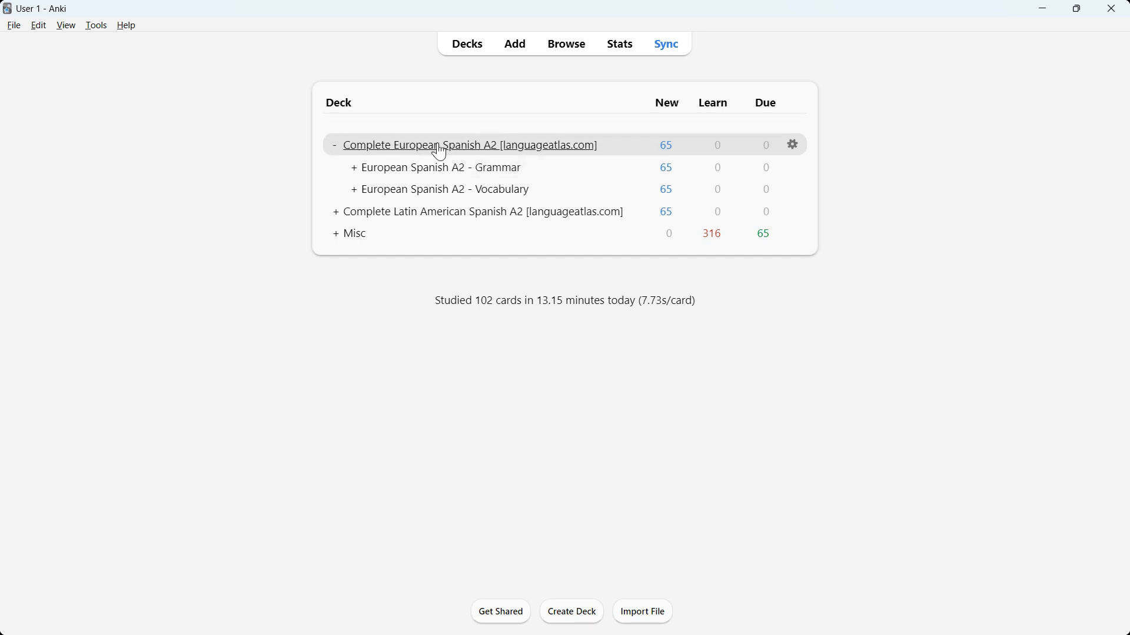
pyautogui.click(336, 152)
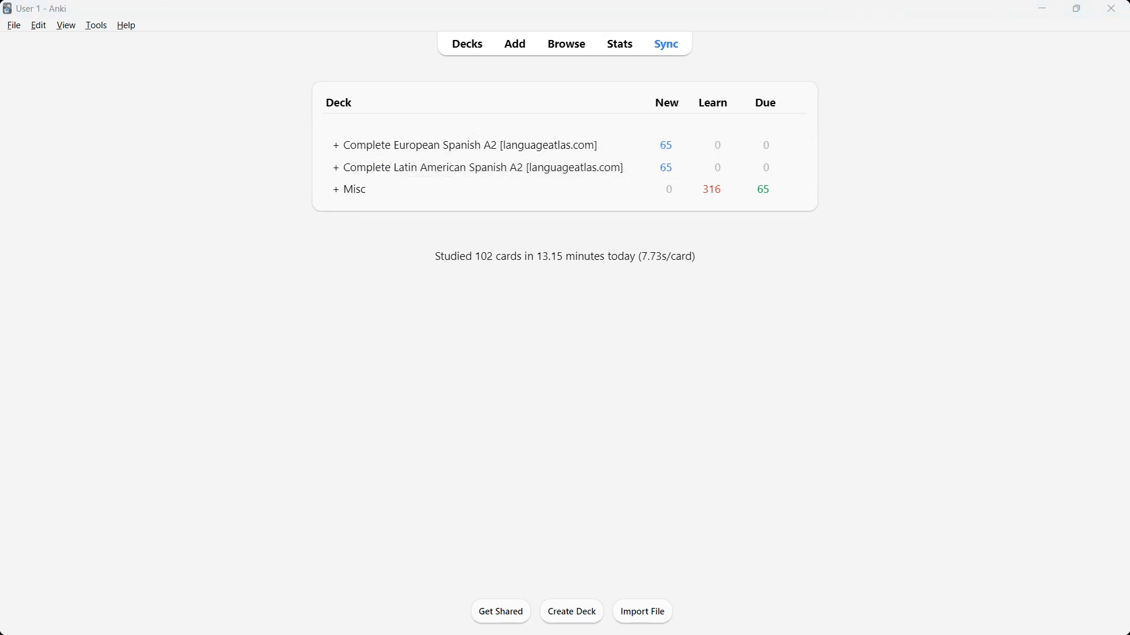
# - Expand the Complete Latin American Spanish A2 deck and its Grammar subdeck to view the lessons
pyautogui.click(342, 170)
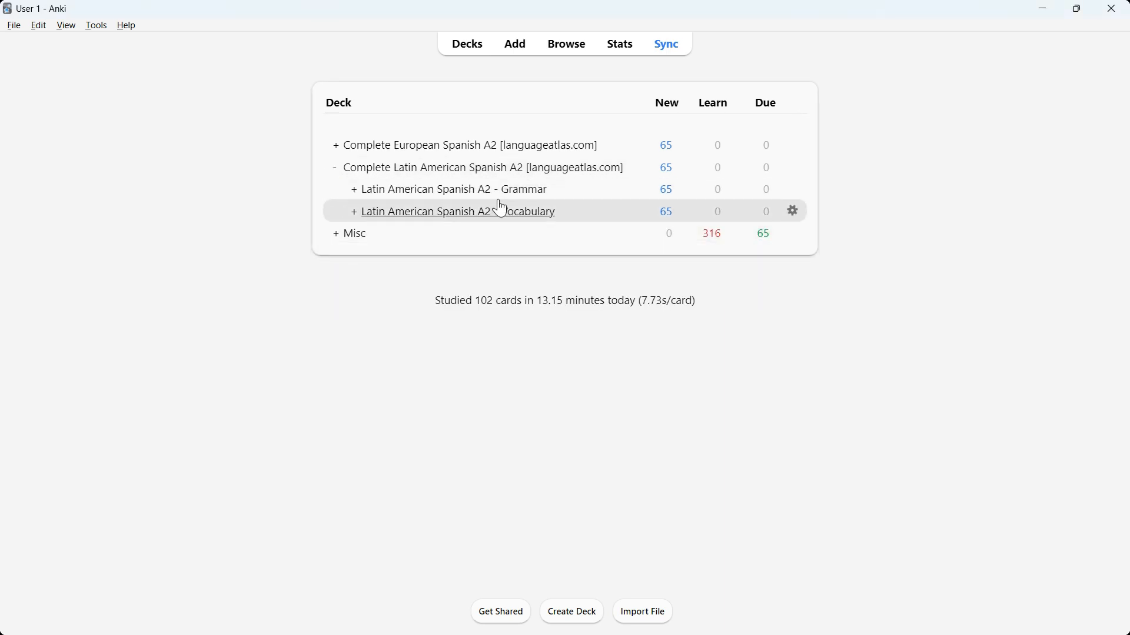
pyautogui.click(355, 190)
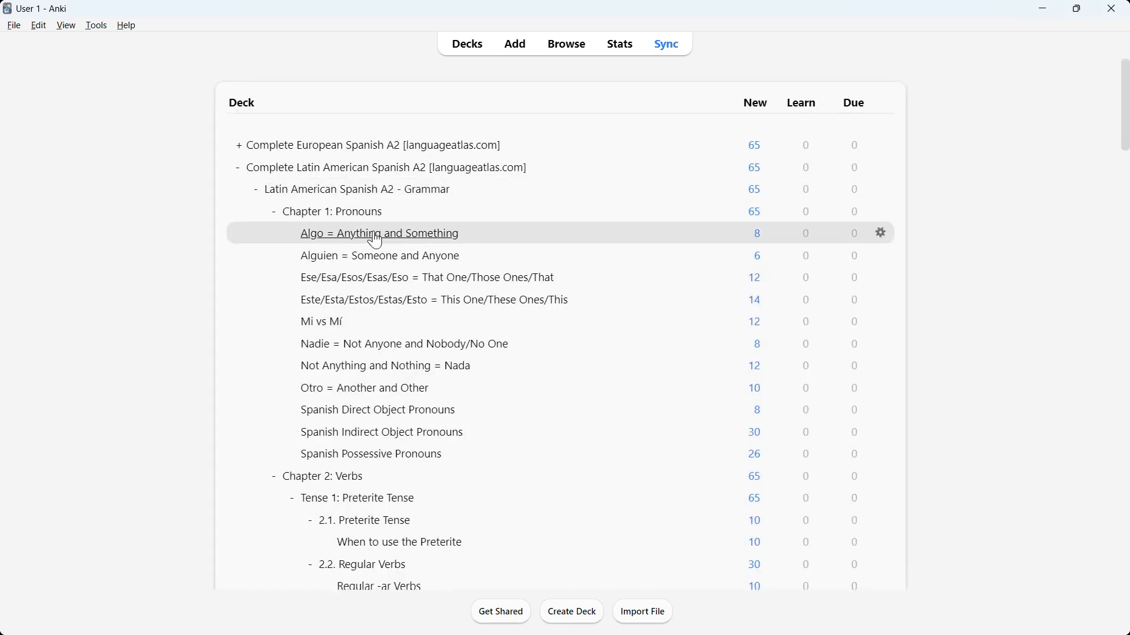
pyautogui.scroll(-1, 375, 241)
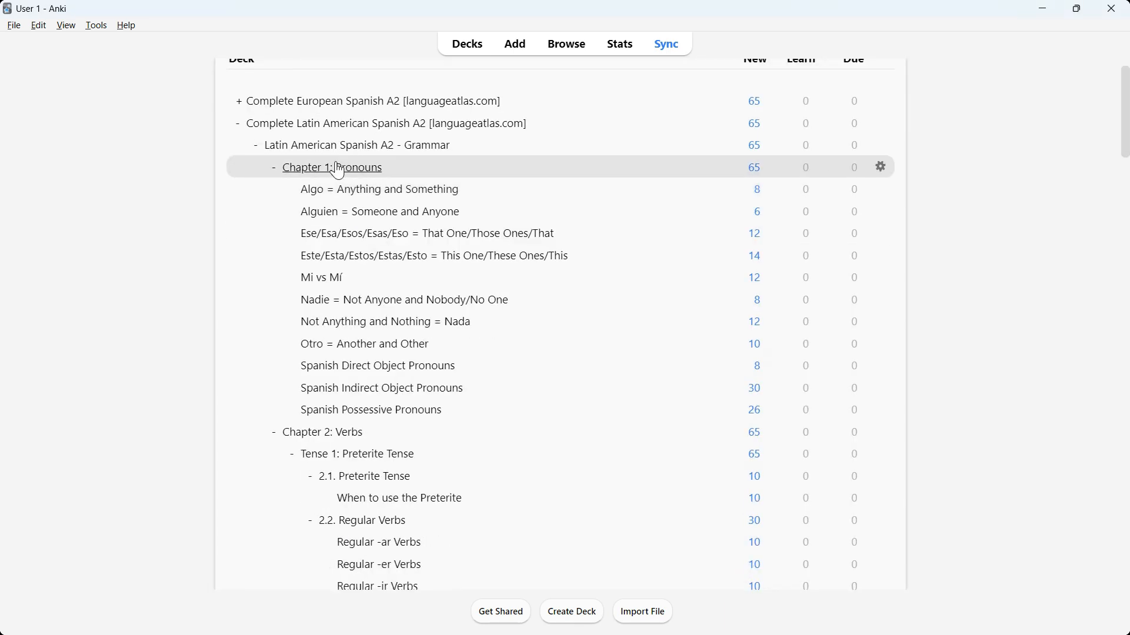
# - Collapse Chapters 1 to 7 of Latin American Spanish A2 - Grammar and the Grammar subdeck itself
pyautogui.click(276, 171)
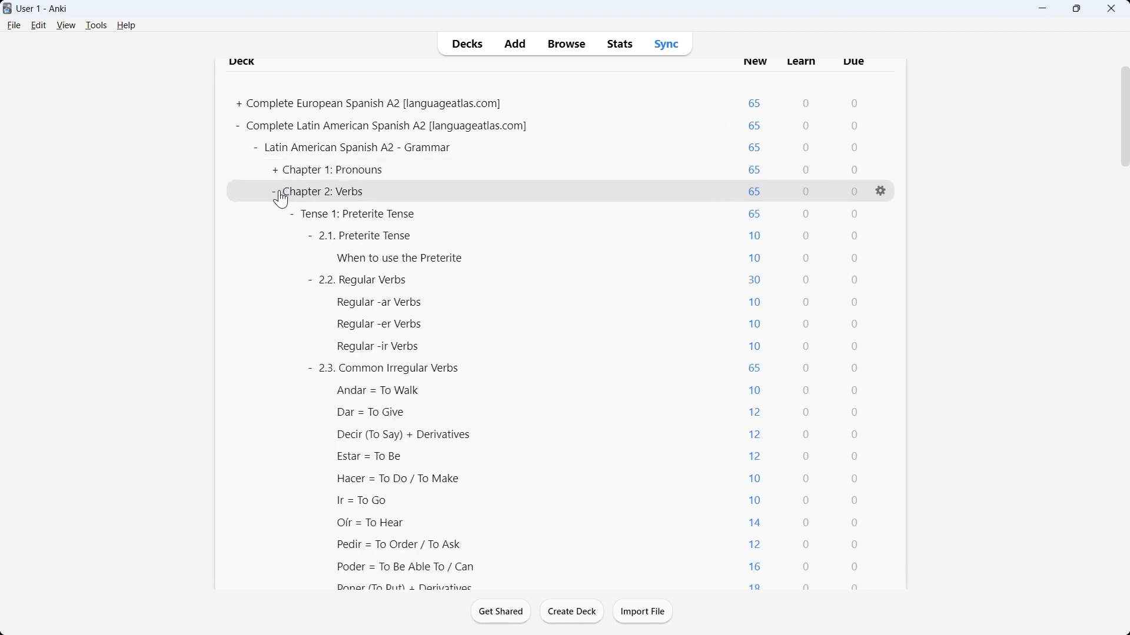
pyautogui.click(278, 195)
pyautogui.click(277, 221)
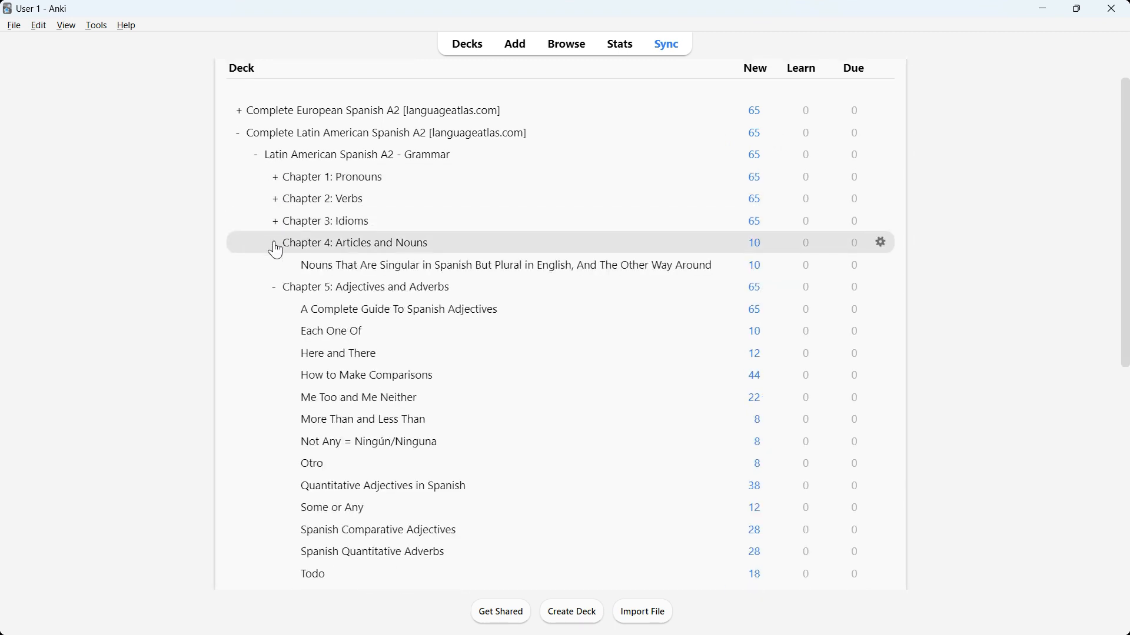
pyautogui.click(276, 246)
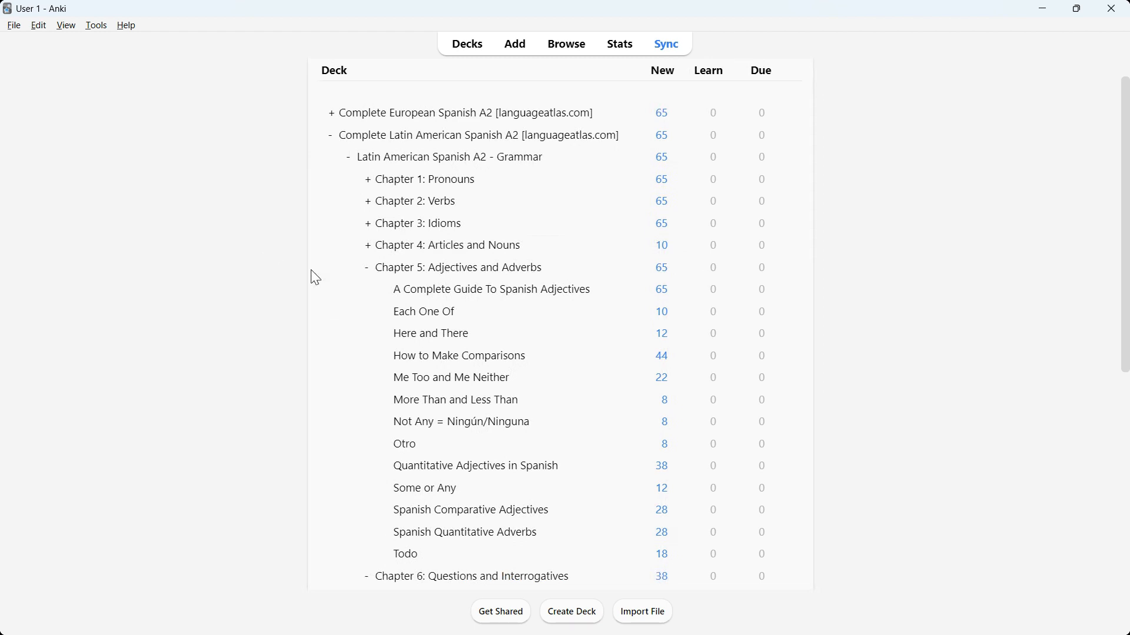
pyautogui.click(368, 274)
pyautogui.click(368, 291)
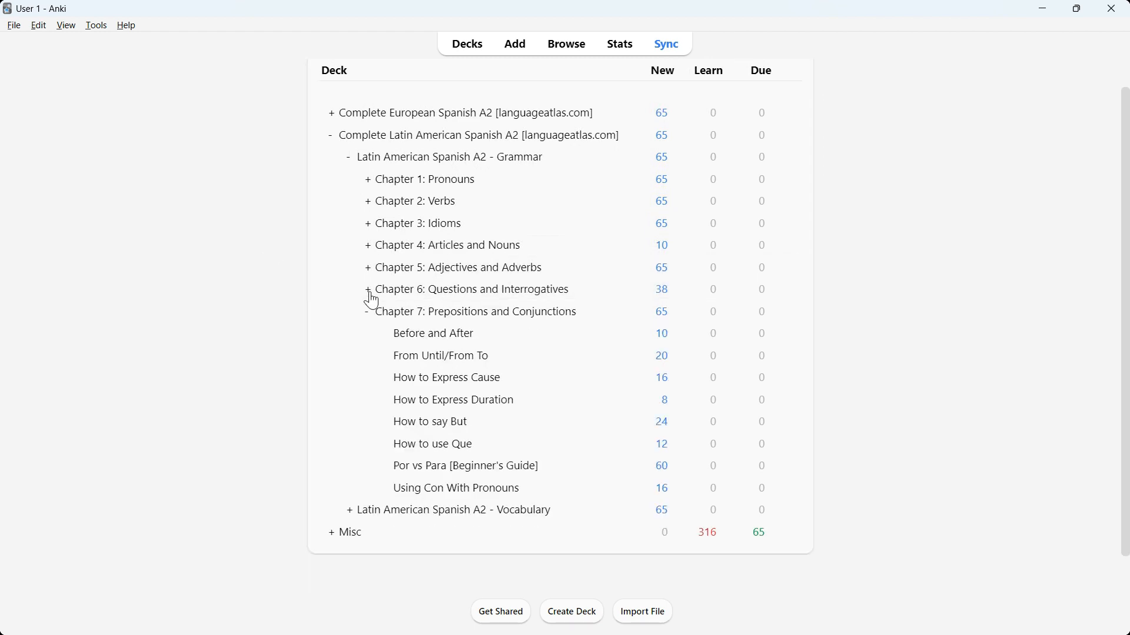
pyautogui.click(370, 314)
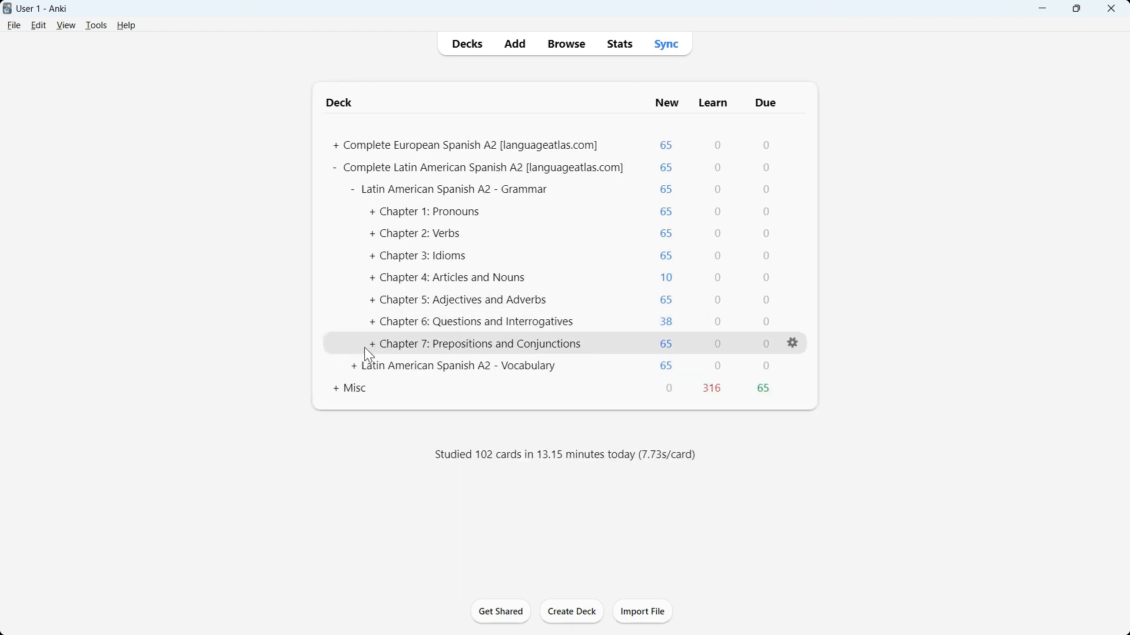
pyautogui.click(356, 191)
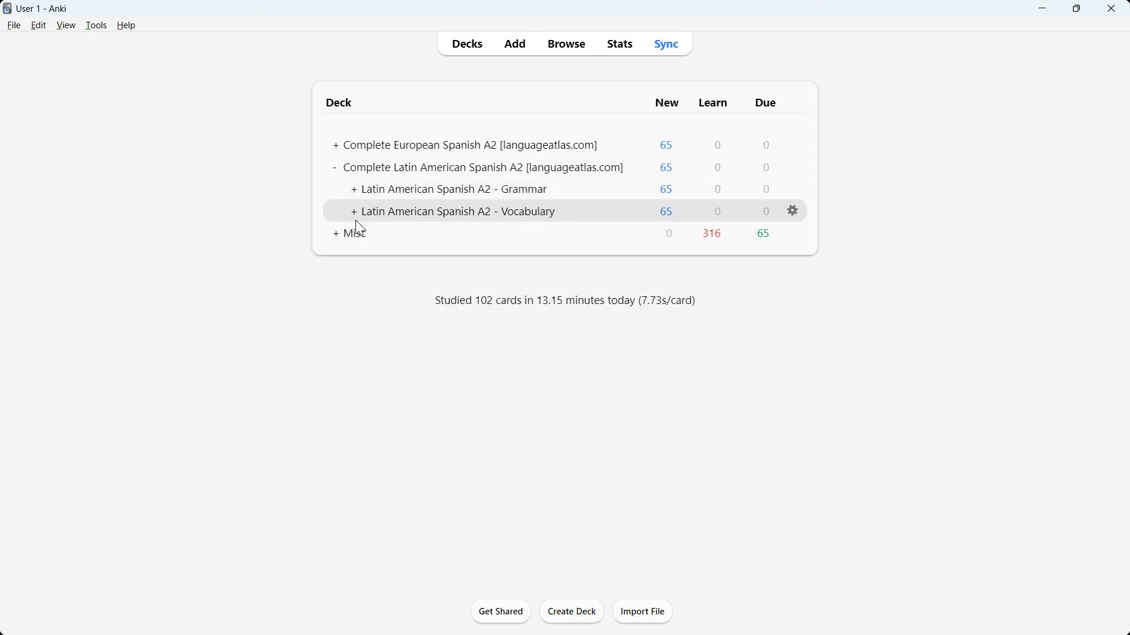
# - Expand Latin American Spanish A2 - Vocabulary and collapse its Chapter 4: Nouns to show the chapter overview
pyautogui.click(355, 213)
pyautogui.scroll(-2, 370, 306)
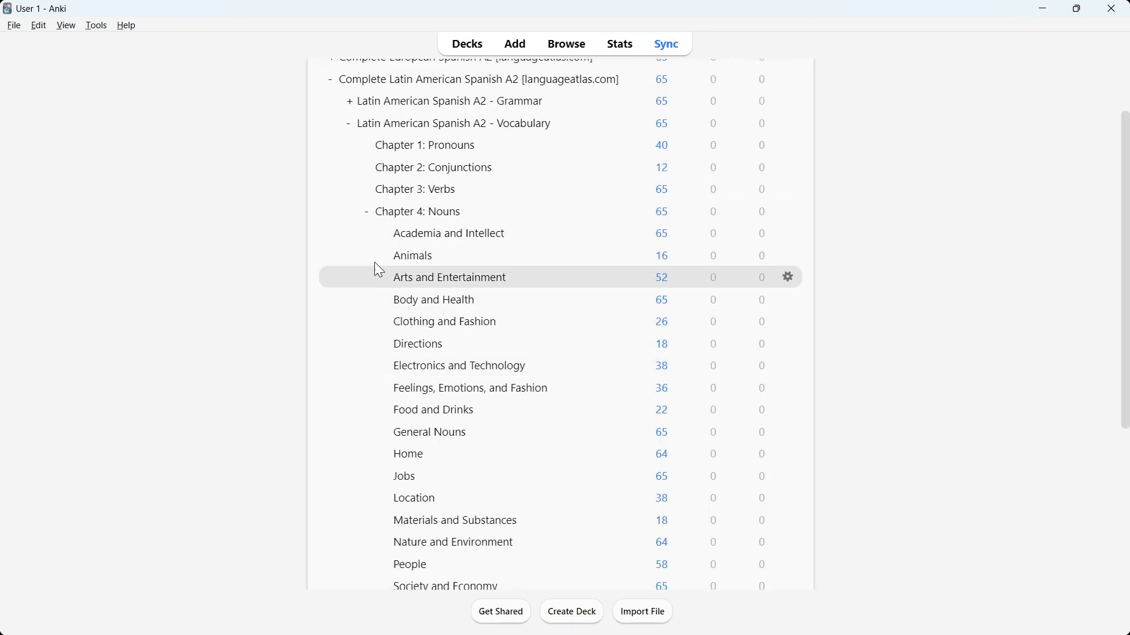
pyautogui.click(371, 213)
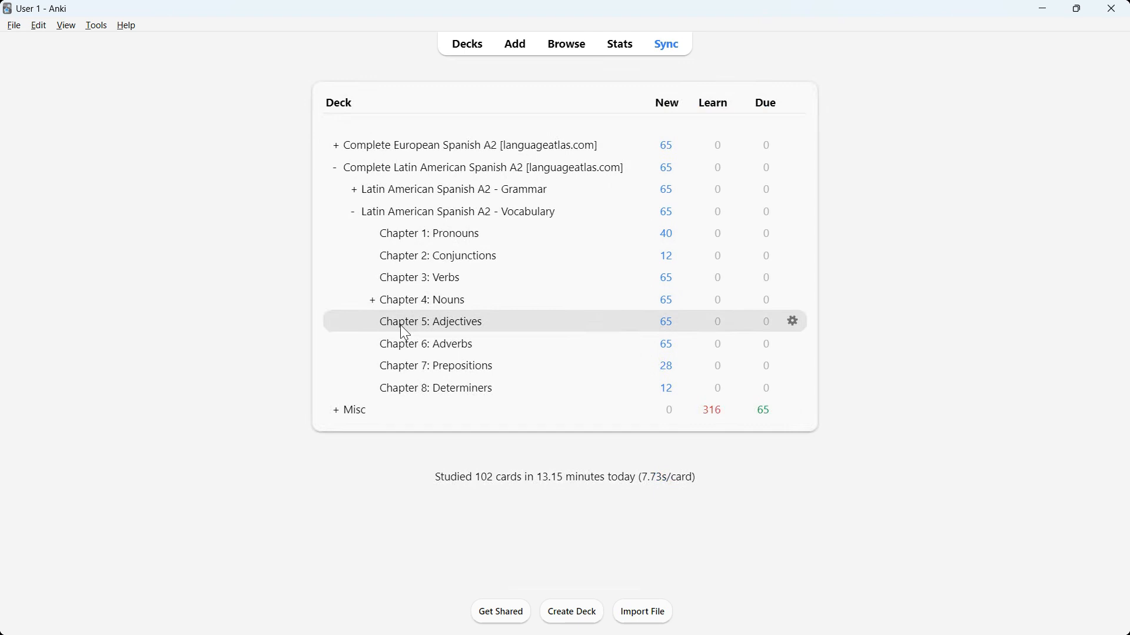
# - Collapse Latin American Spanish A2 - Vocabulary and the whole Complete Latin American Spanish A2 deck
pyautogui.click(355, 215)
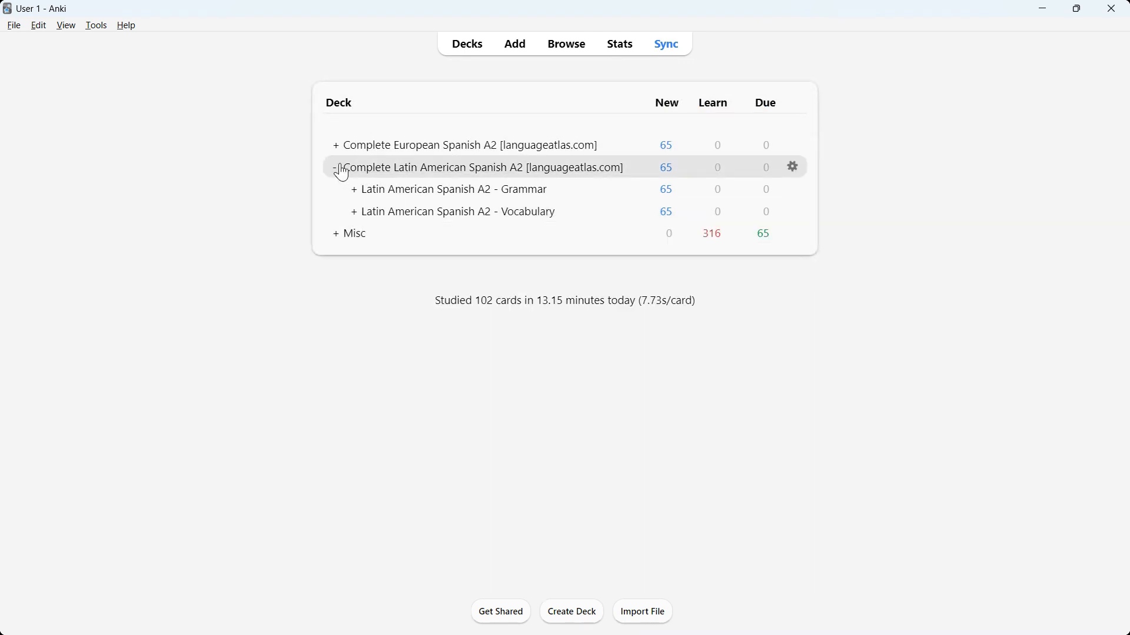
pyautogui.click(338, 169)
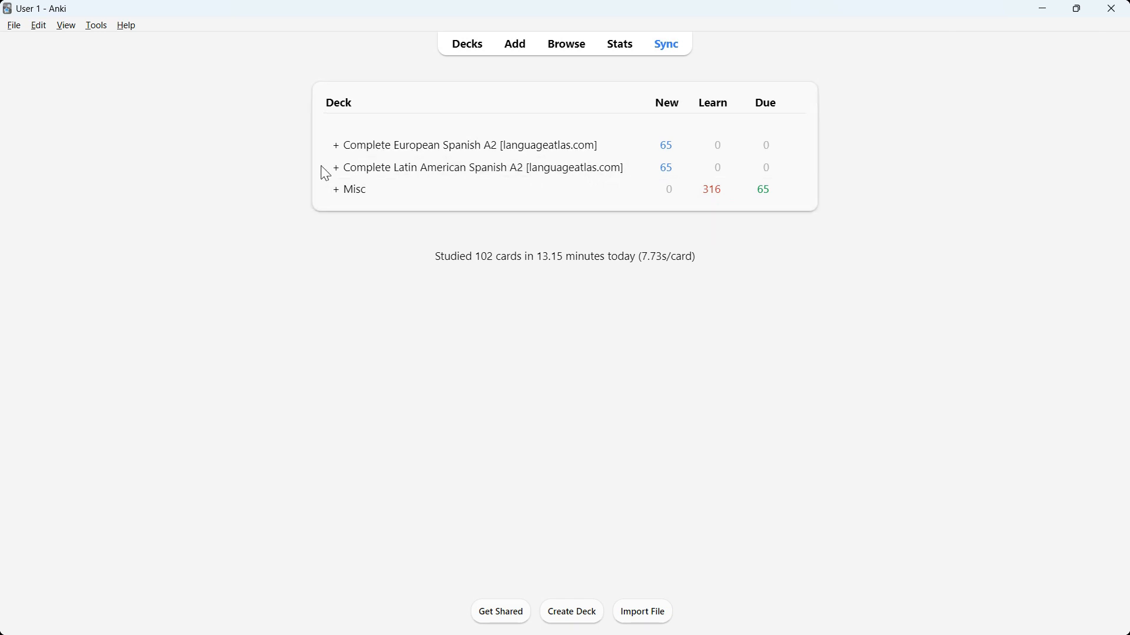
# - Start studying the Location subdeck within Chapter 4: Nouns of Latin American Spanish A2 - Vocabulary
pyautogui.click(336, 168)
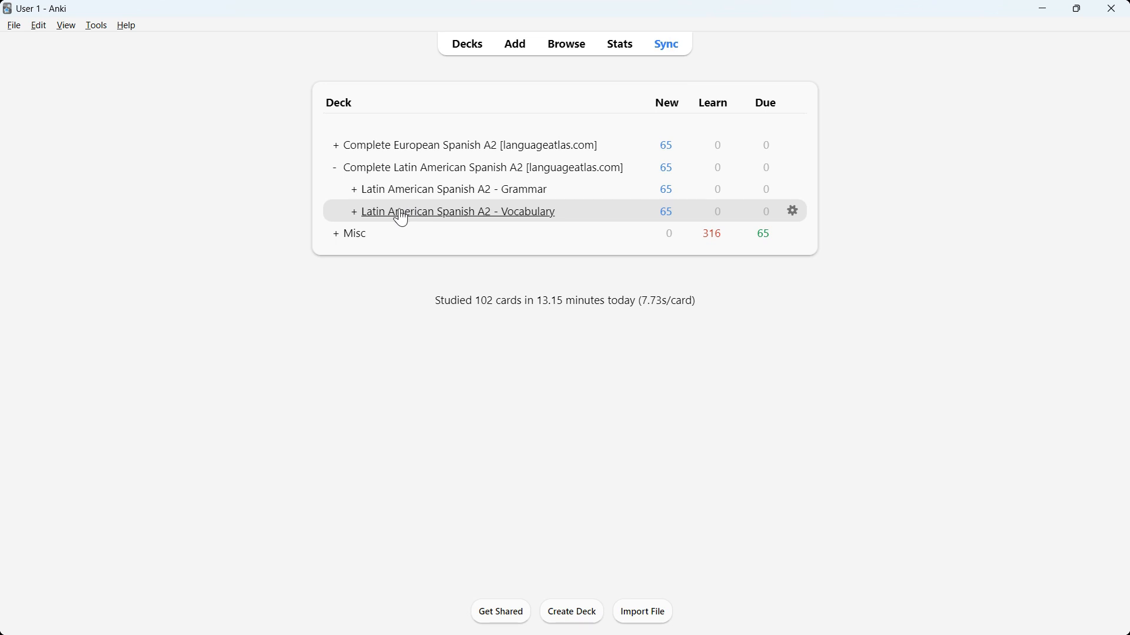
pyautogui.click(355, 215)
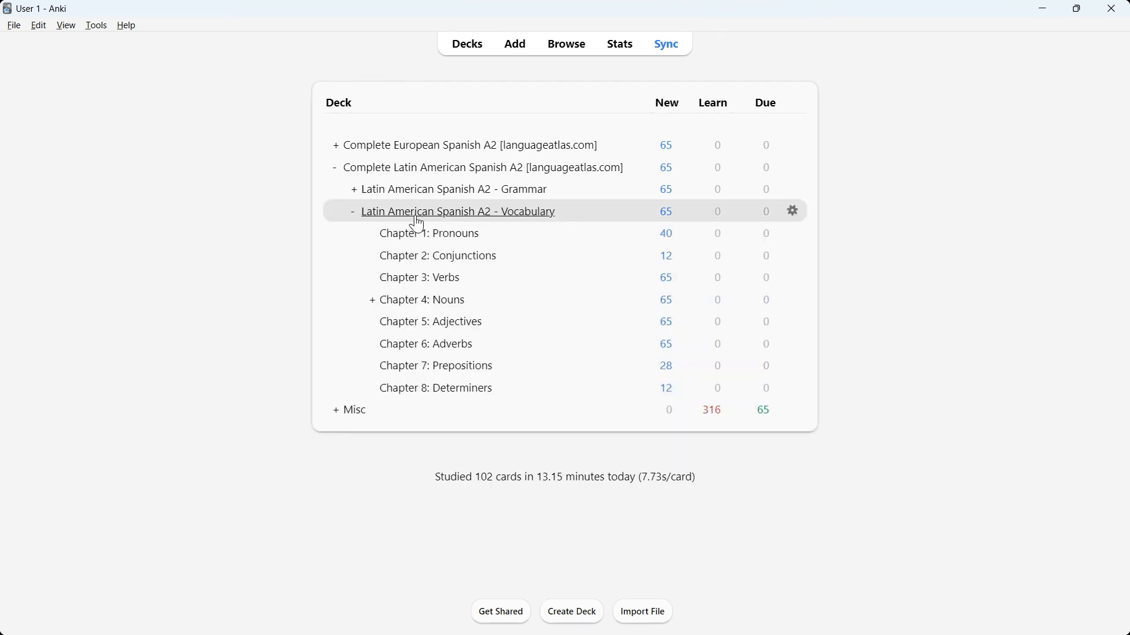
pyautogui.click(373, 301)
pyautogui.scroll(-2, 373, 312)
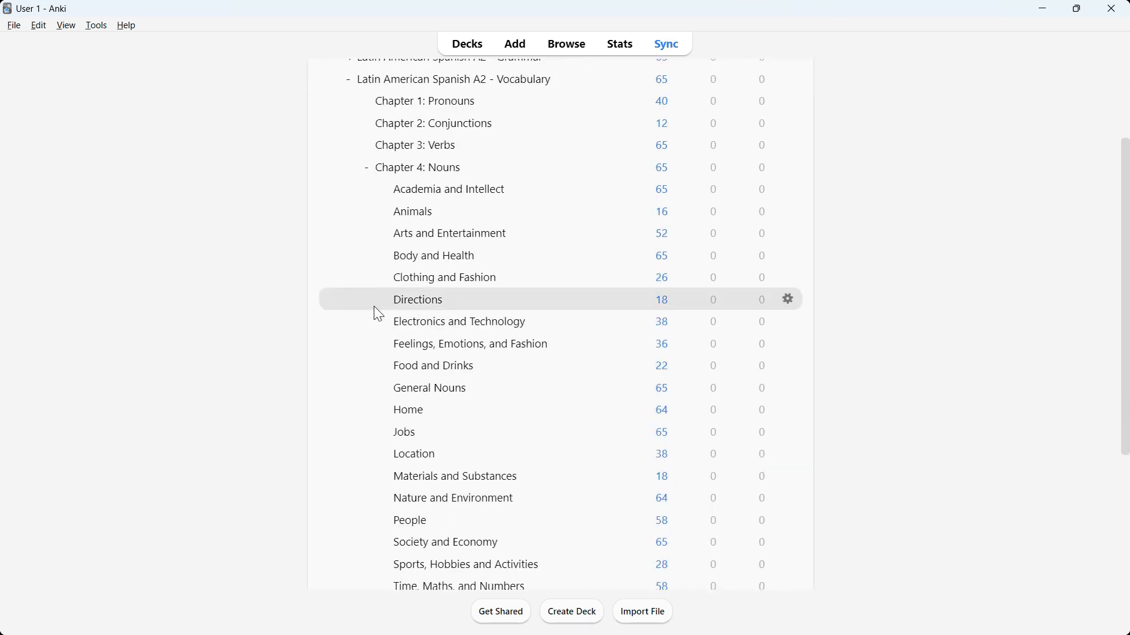
pyautogui.click(414, 455)
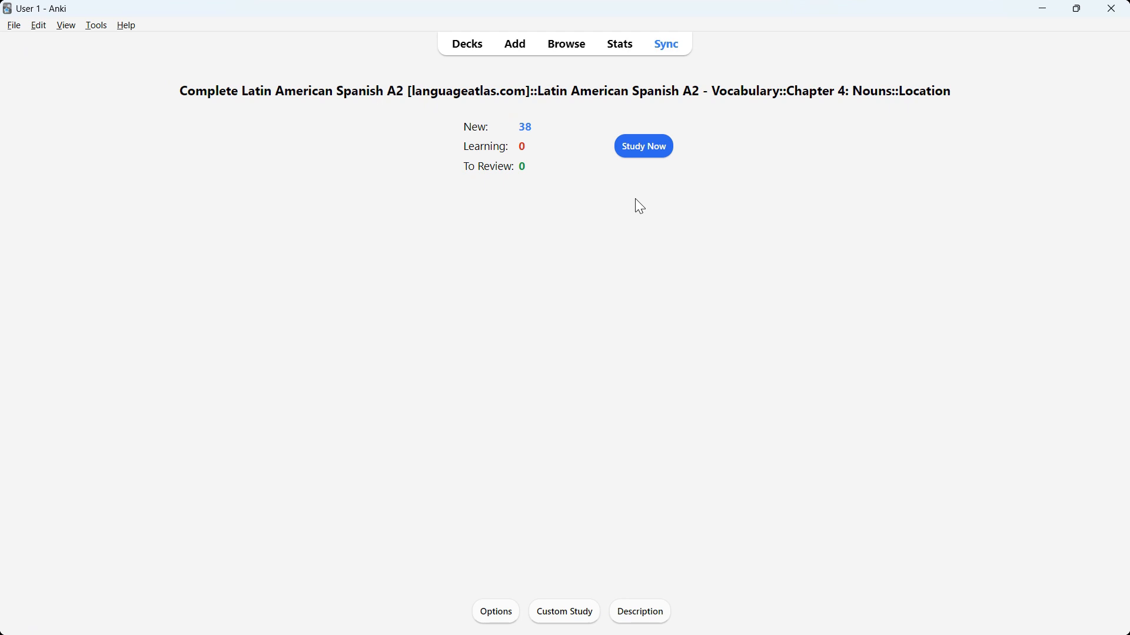
pyautogui.click(638, 148)
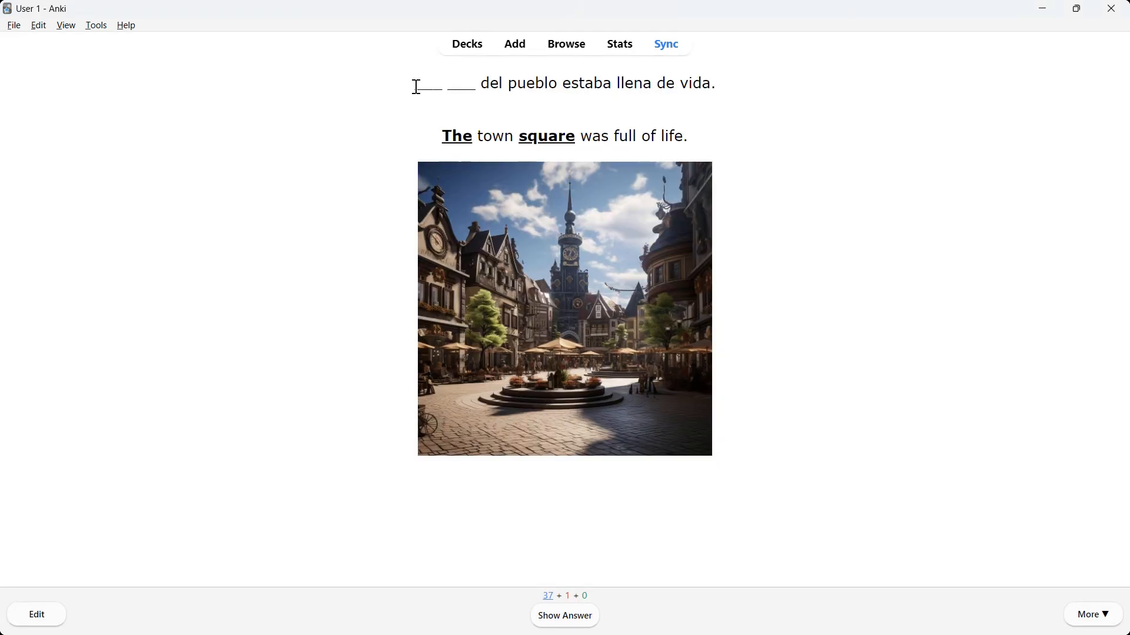
# - Highlight the Spanish sentence, its two blanks and the underlined English words on the front of the town square card
pyautogui.moveTo(414, 85); pyautogui.dragTo(724, 80)
pyautogui.click(724, 80)
pyautogui.moveTo(414, 84); pyautogui.dragTo(481, 87)
pyautogui.click(450, 113)
pyautogui.doubleClick(451, 136)
pyautogui.doubleClick(544, 137)
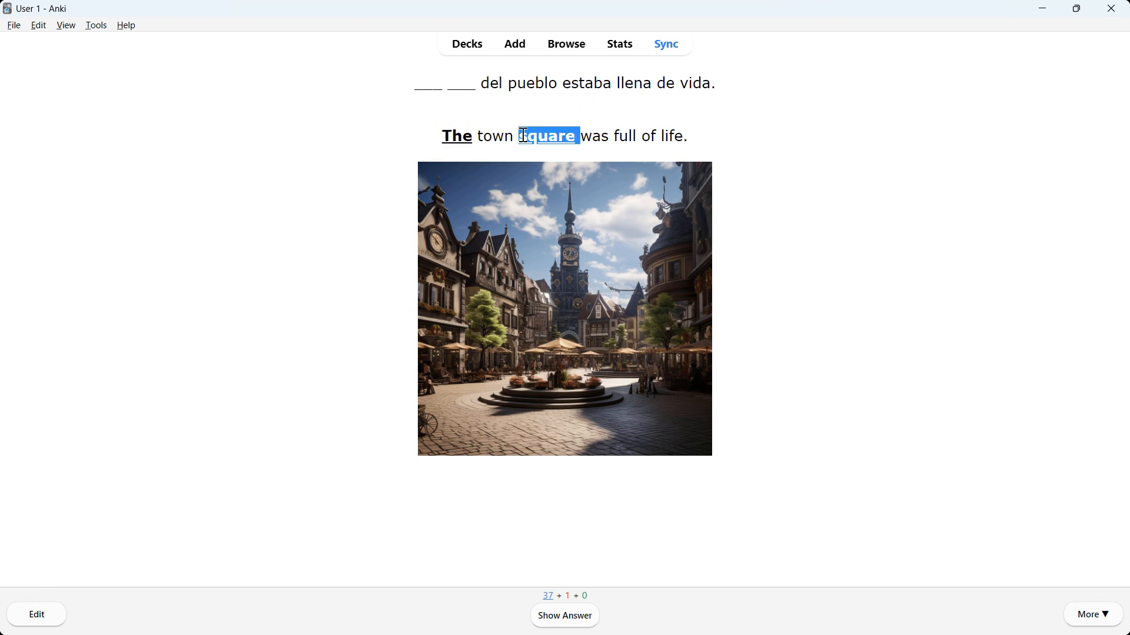
pyautogui.click(494, 129)
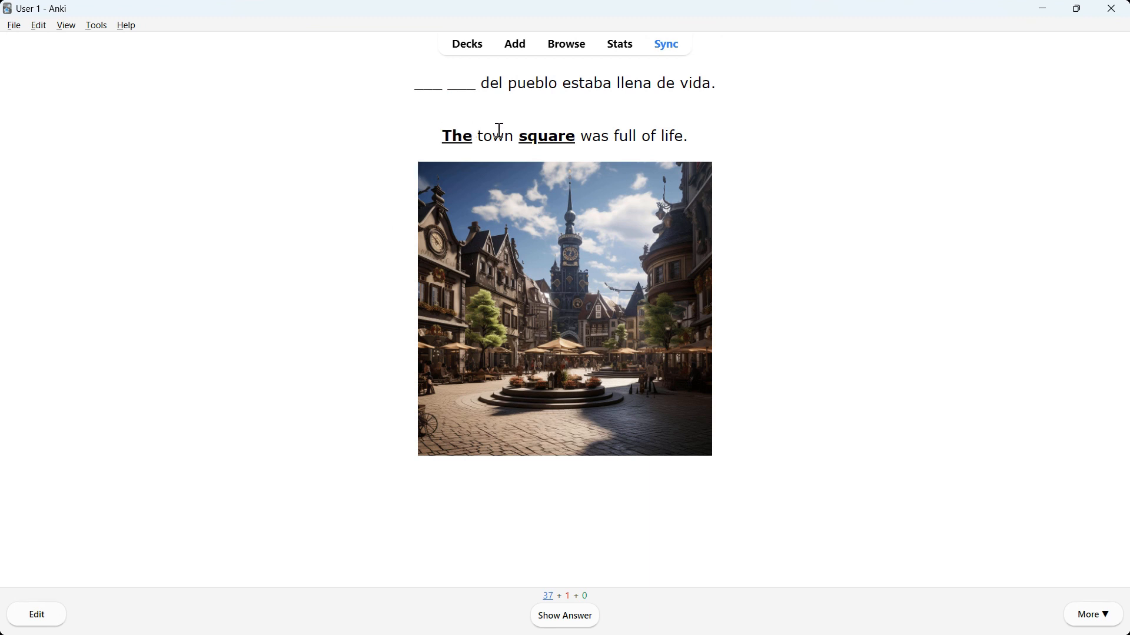
pyautogui.moveTo(417, 90); pyautogui.dragTo(481, 89)
pyautogui.click(455, 117)
# - Reveal the town square card's answer and highlight the full Spanish sentence and the coloured words "La plaza"
pyautogui.press('space')
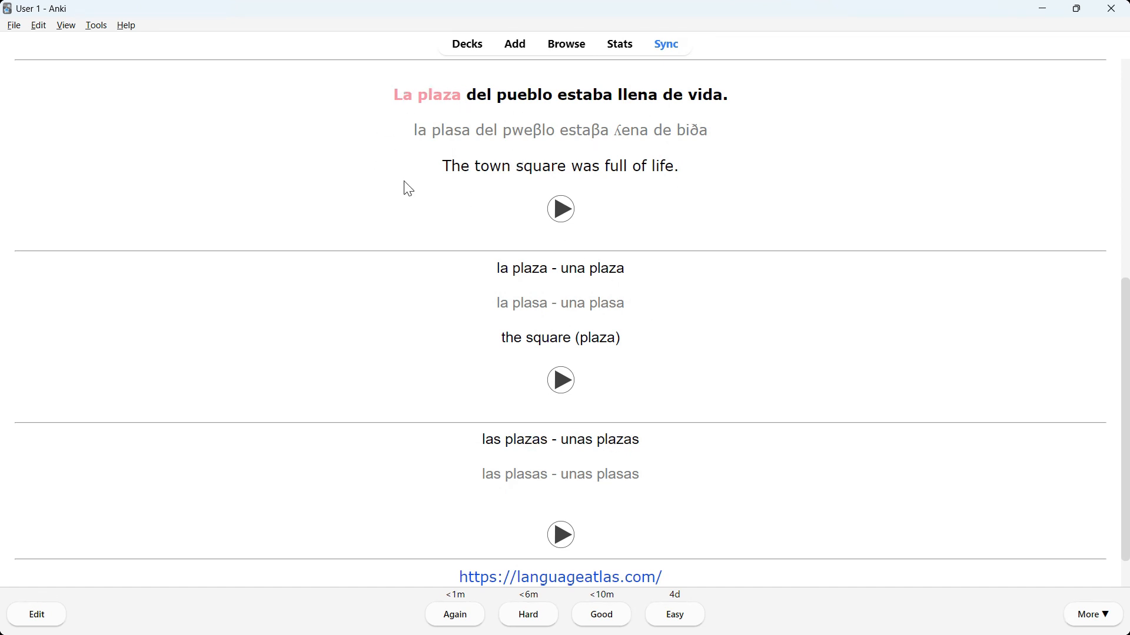
pyautogui.moveTo(396, 93); pyautogui.dragTo(736, 91)
pyautogui.click(749, 130)
pyautogui.moveTo(394, 96); pyautogui.dragTo(461, 99)
pyautogui.click(441, 117)
pyautogui.moveTo(394, 95); pyautogui.dragTo(465, 93)
pyautogui.click(434, 117)
# - Highlight the phonetic transcription and the English translation of the example sentence on the answer side
pyautogui.doubleClick(575, 129)
pyautogui.click(576, 130)
pyautogui.click(748, 155)
pyautogui.tripleClick(630, 162)
pyautogui.click(700, 178)
# - Highlight the singular forms "la plaza - una plaza", their phonetic transcription and the translation "the square (plaza)"
pyautogui.moveTo(498, 268); pyautogui.dragTo(623, 260)
pyautogui.click(550, 297)
pyautogui.click(644, 294)
pyautogui.tripleClick(600, 307)
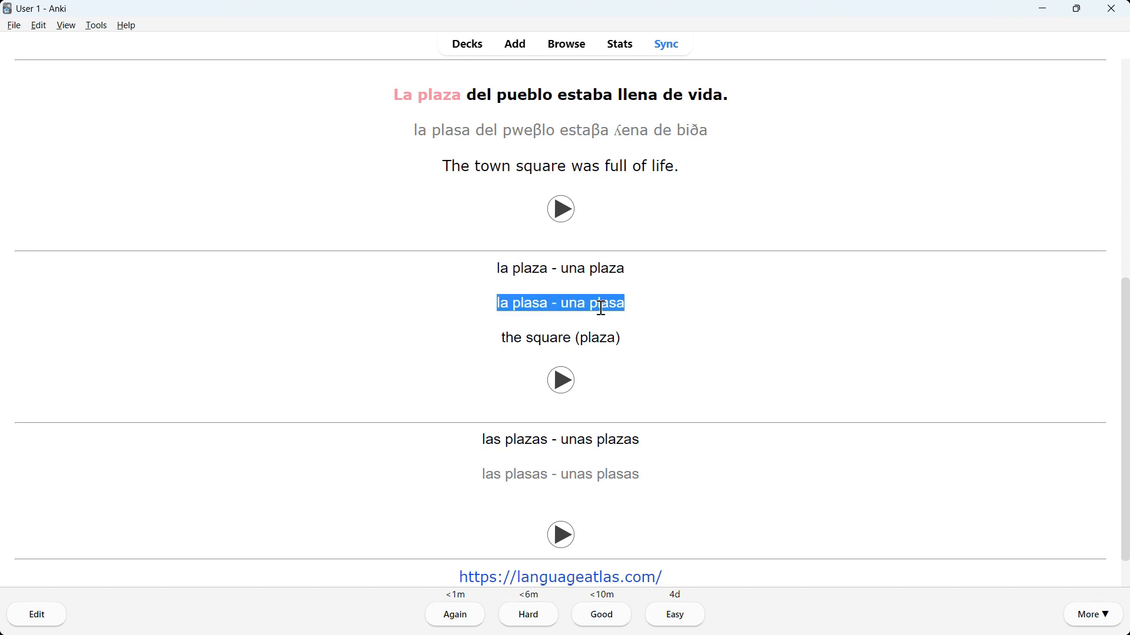
pyautogui.click(658, 340)
pyautogui.tripleClick(572, 341)
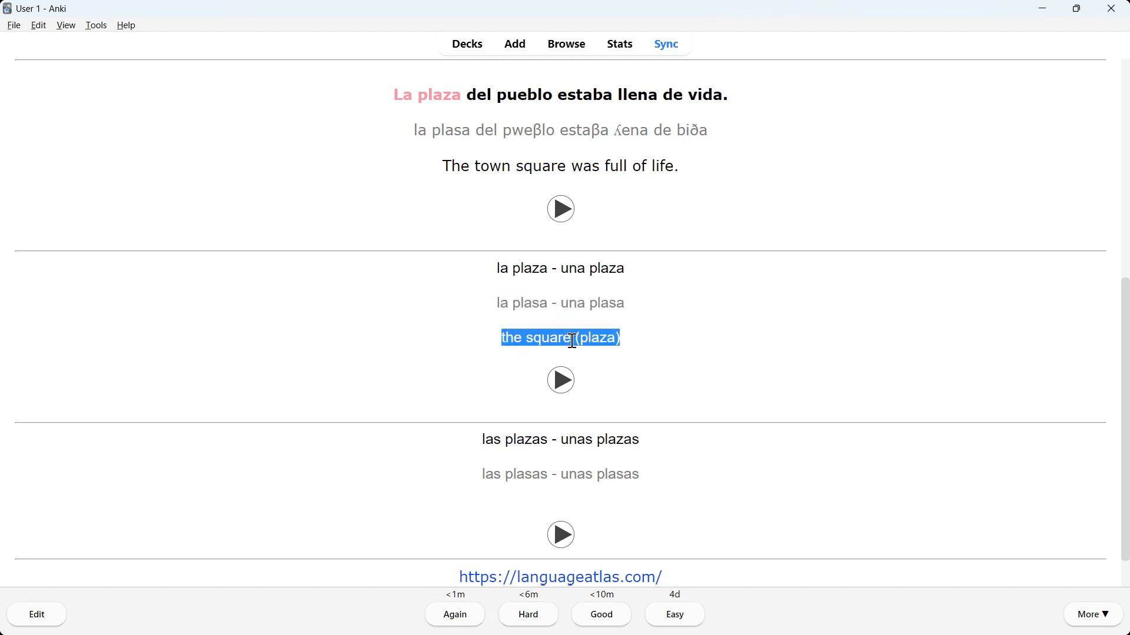
pyautogui.click(605, 361)
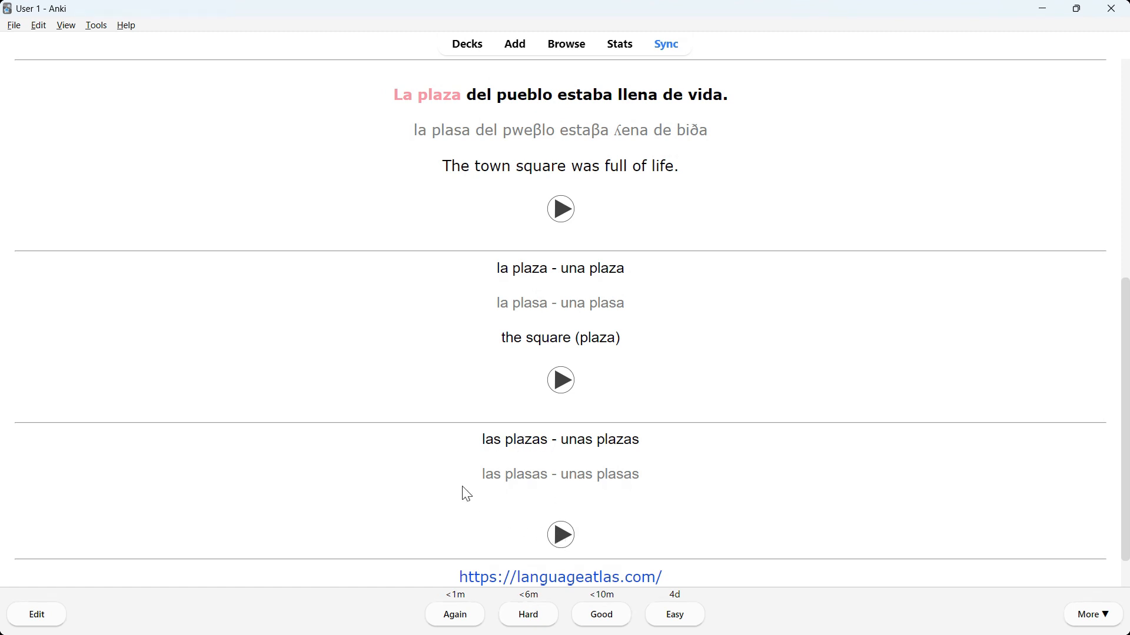
# - Review the rest of the town square card's answer and rate the card Good
pyautogui.scroll(2, 458, 475)
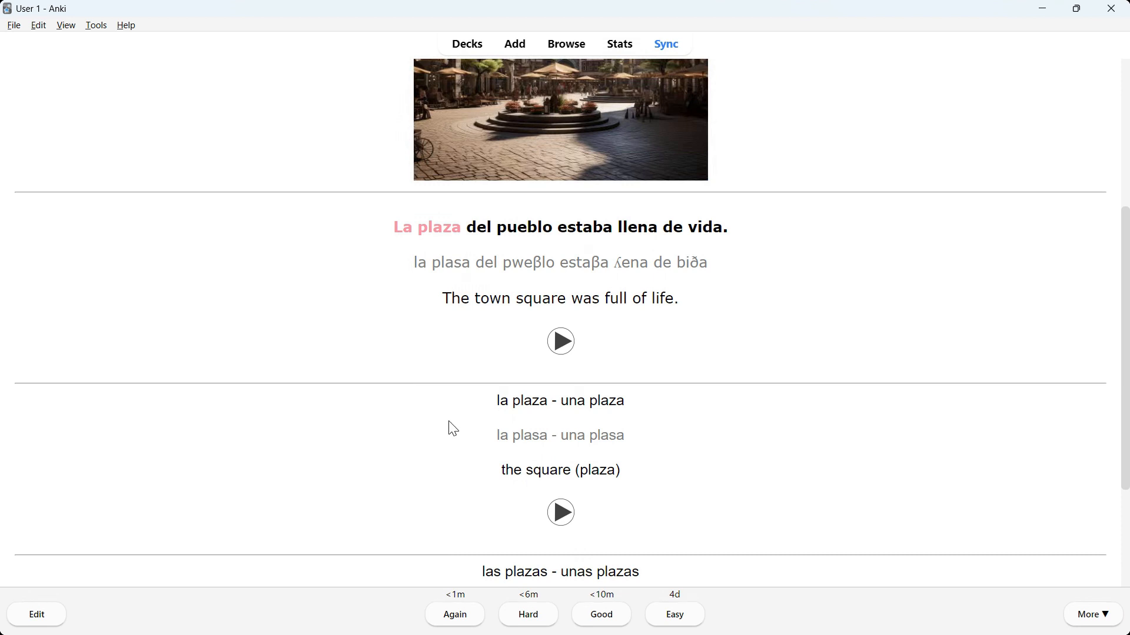
pyautogui.scroll(-2, 448, 426)
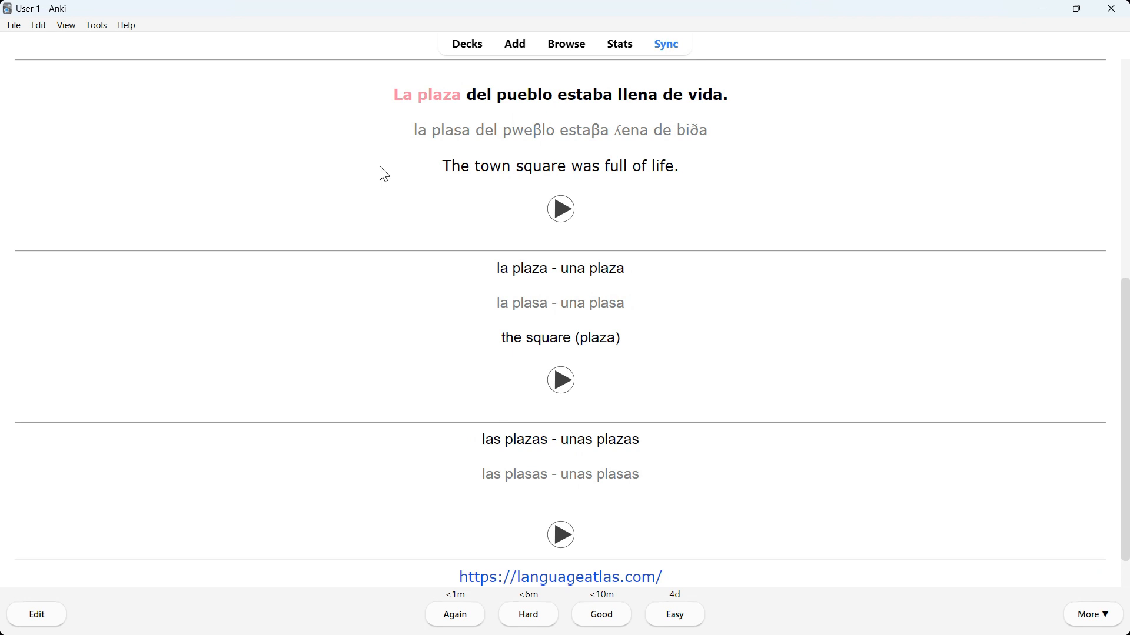
pyautogui.press('space')
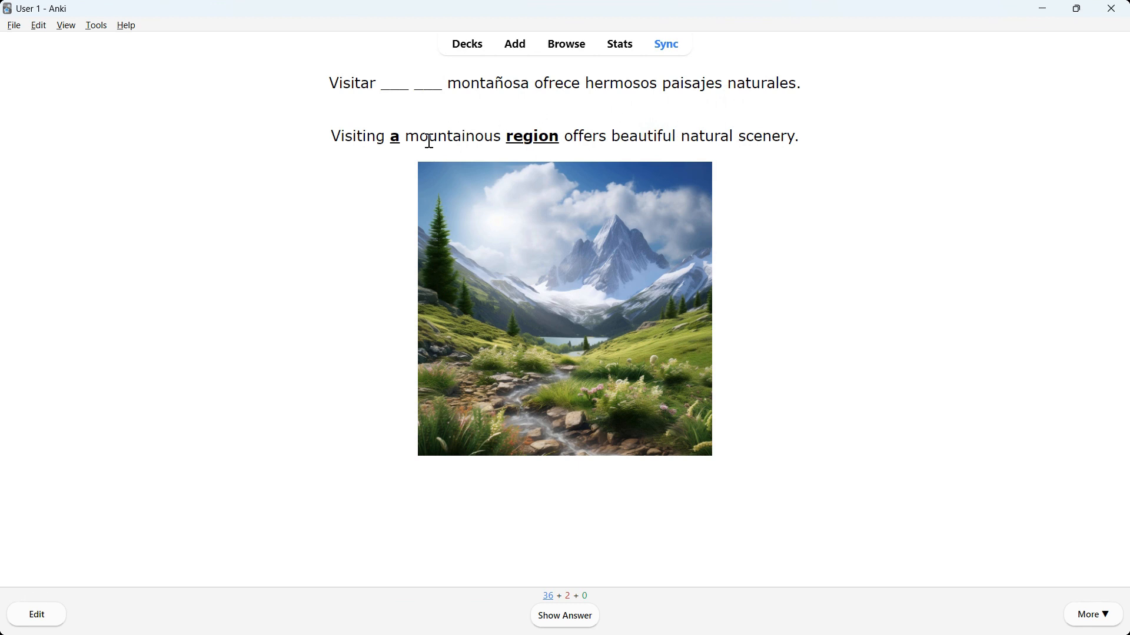
# - Reveal the answers of the mountainous region, streaming platform and track cards and rate each one Good
pyautogui.press('space')
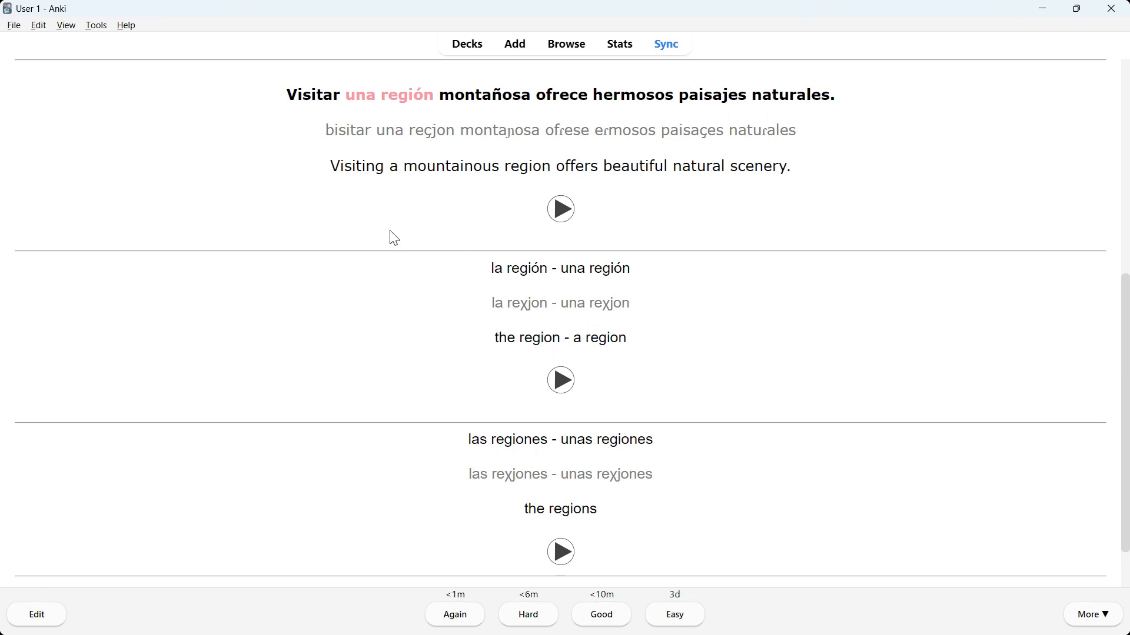
pyautogui.press('space')
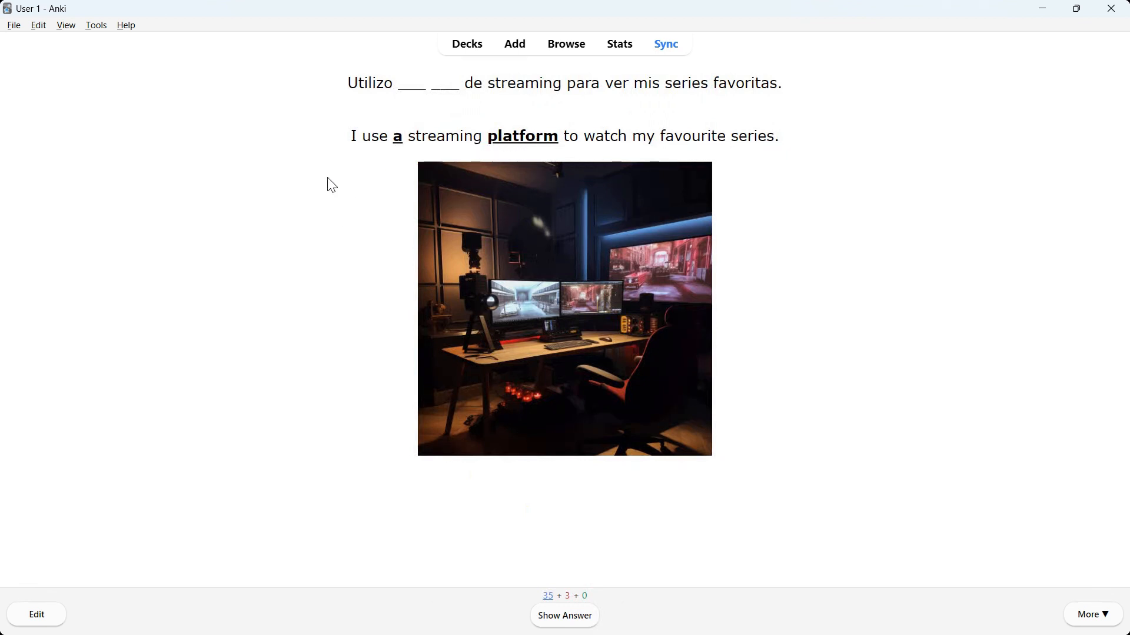
pyautogui.press('space')
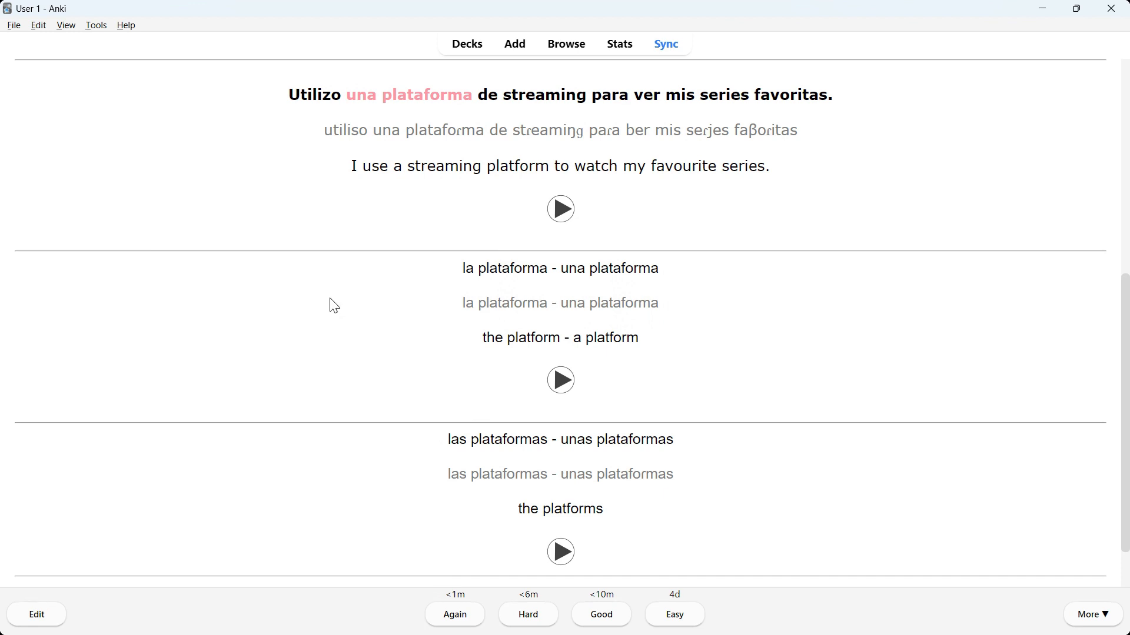
pyautogui.press('space')
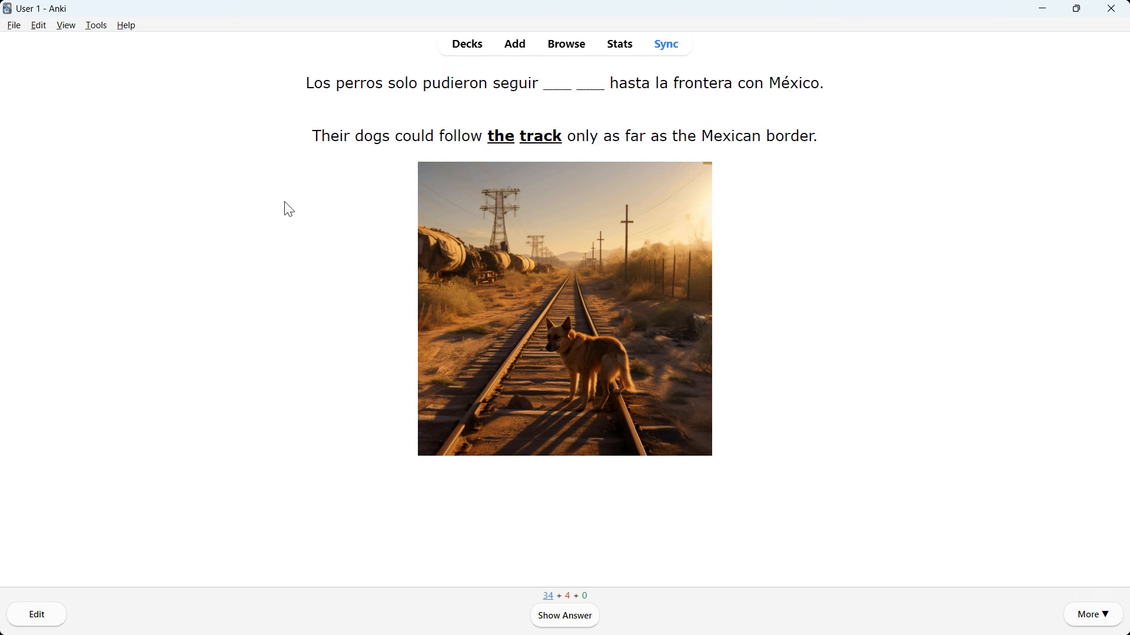
pyautogui.press('space')
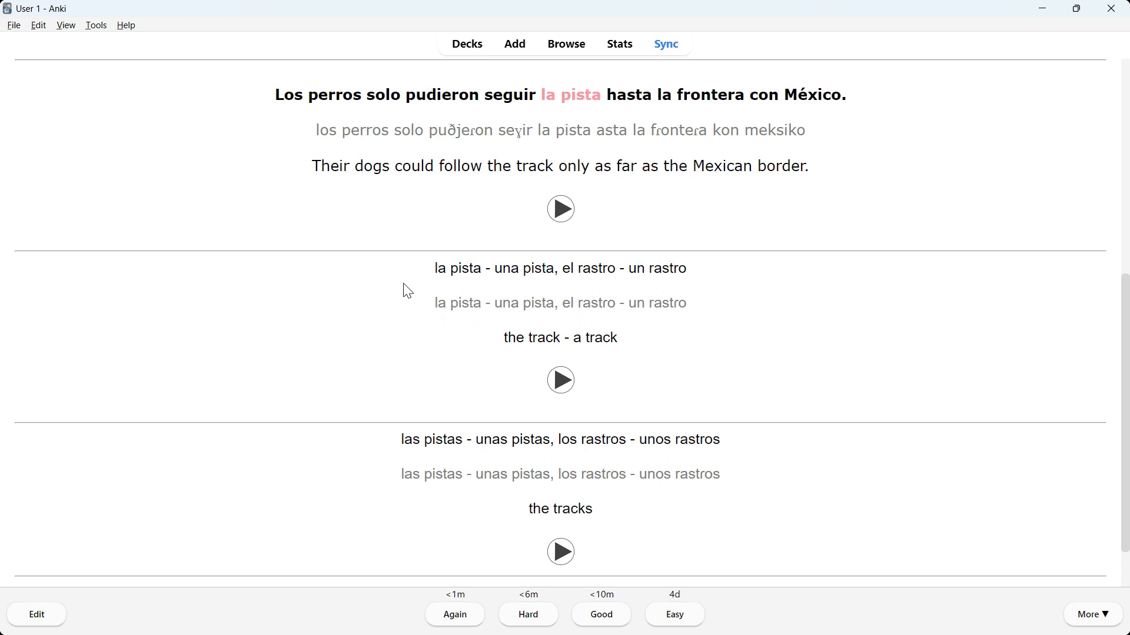
pyautogui.press('space')
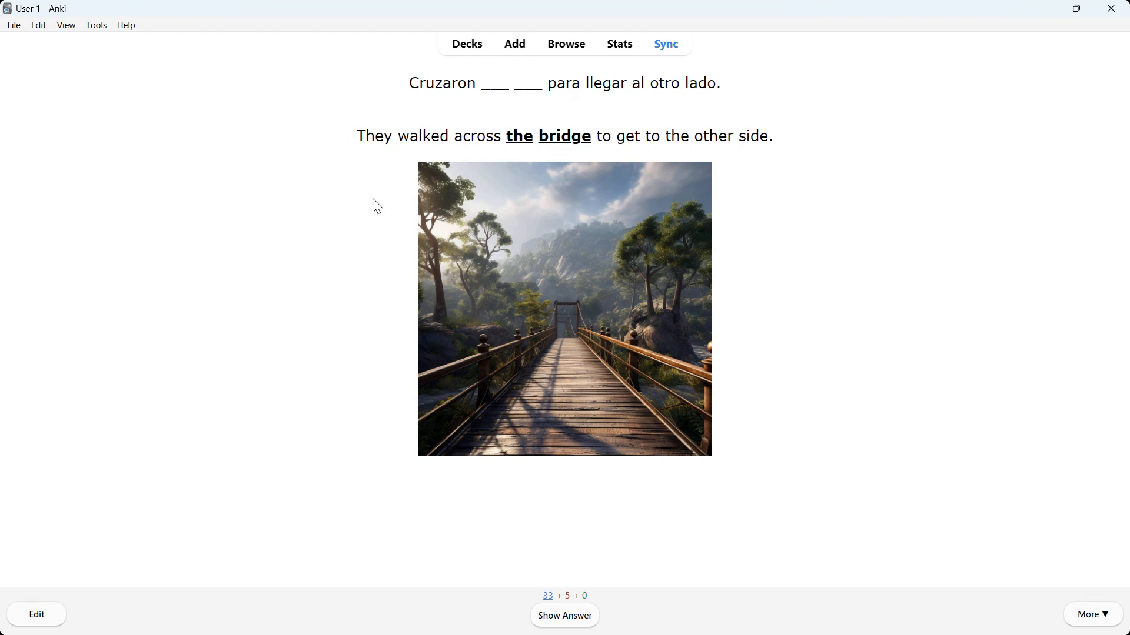
# - Reveal the bridge card's answer, highlight the coloured "el puente" and rate the card Good
pyautogui.press('space')
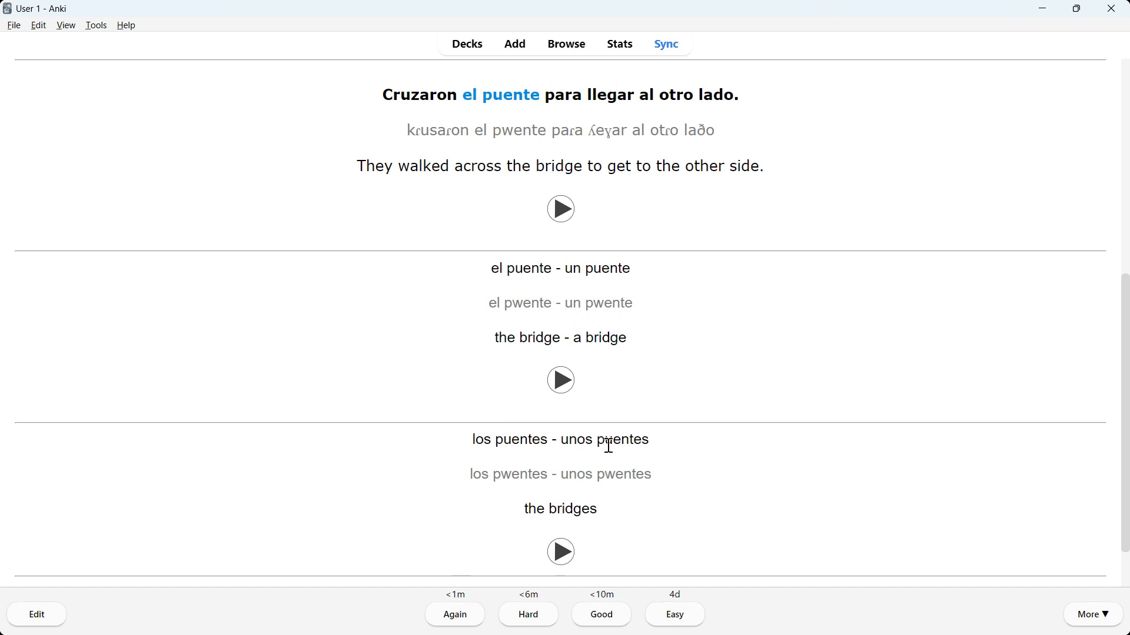
pyautogui.moveTo(464, 96); pyautogui.dragTo(528, 114)
pyautogui.click(527, 114)
pyautogui.press('space')
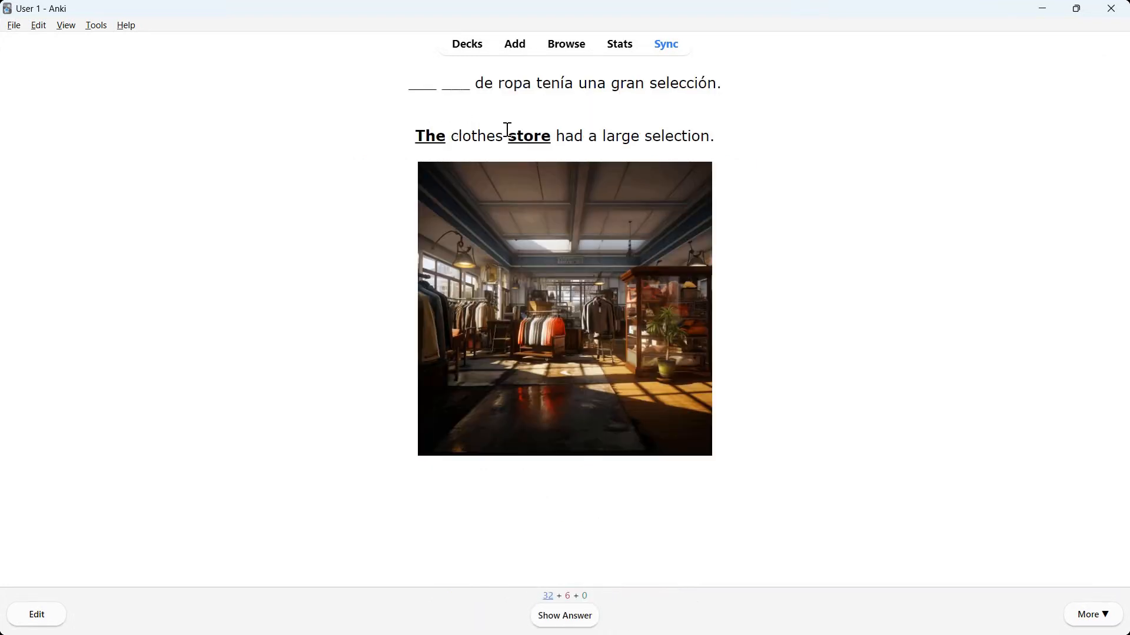
# - Reveal and rate the clothes store card Good, and view the wheat field card's answer together with its front
pyautogui.press('space')
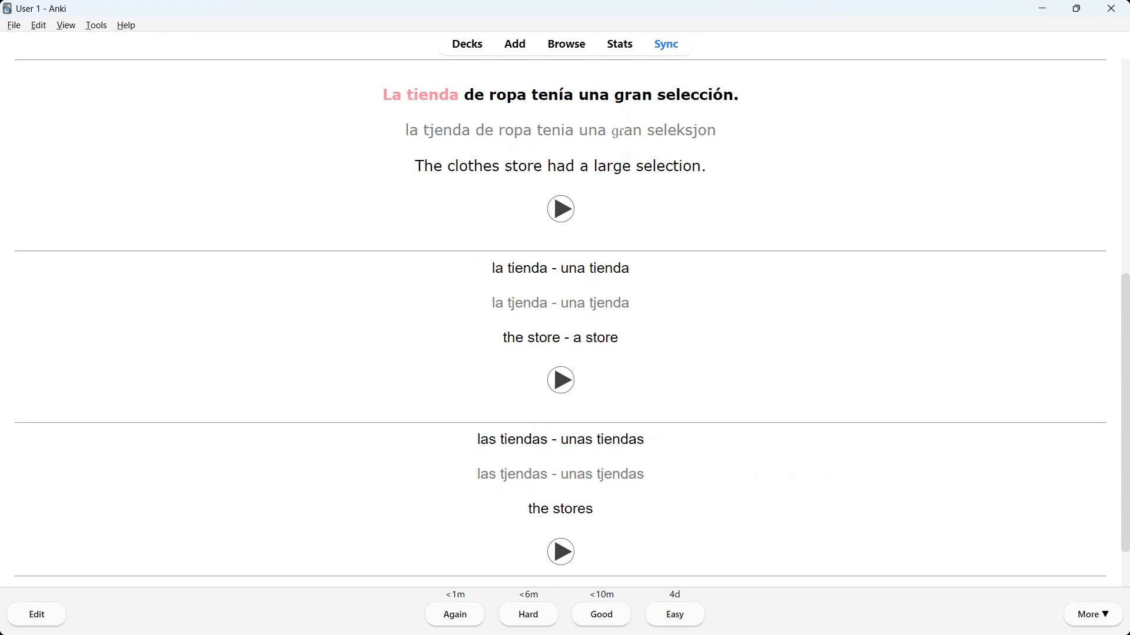
pyautogui.press('space')
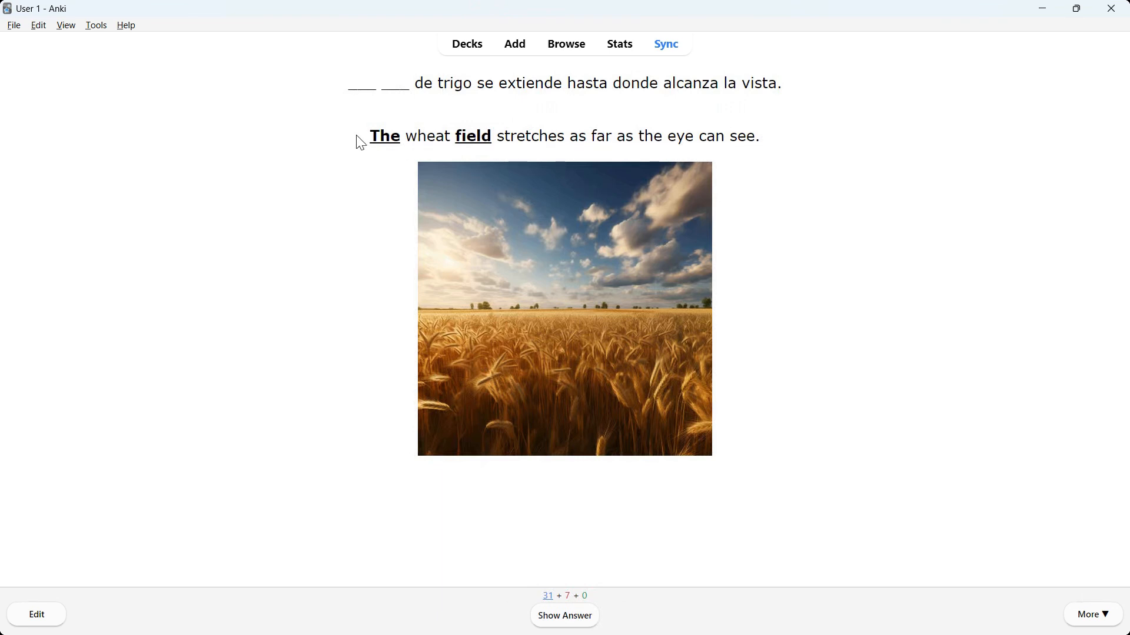
pyautogui.press('space')
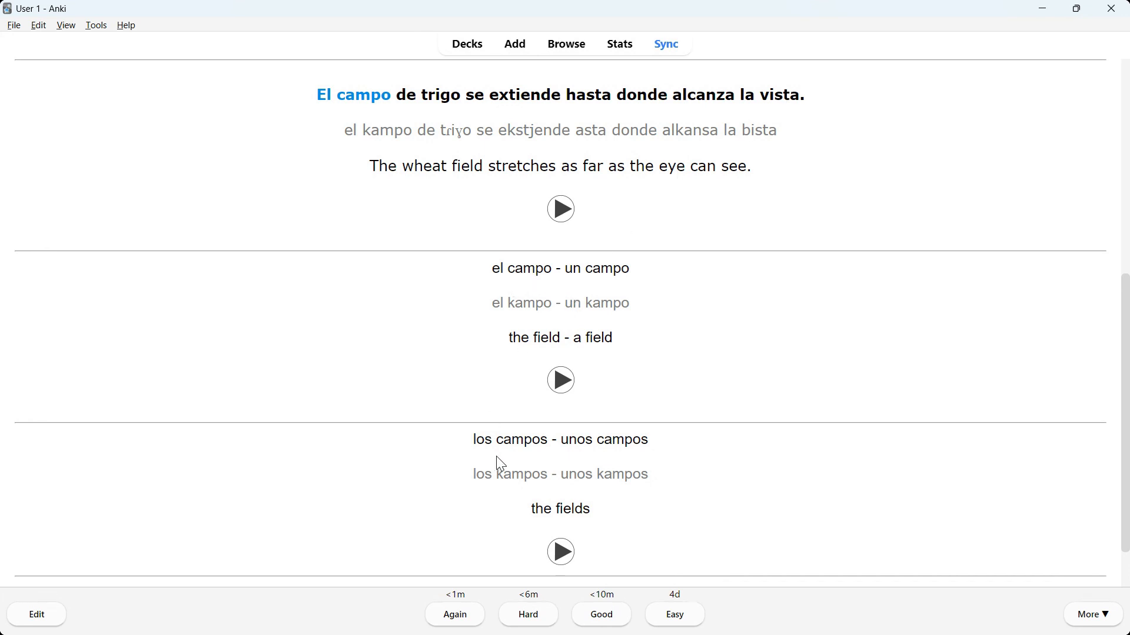
pyautogui.scroll(1, 372, 279)
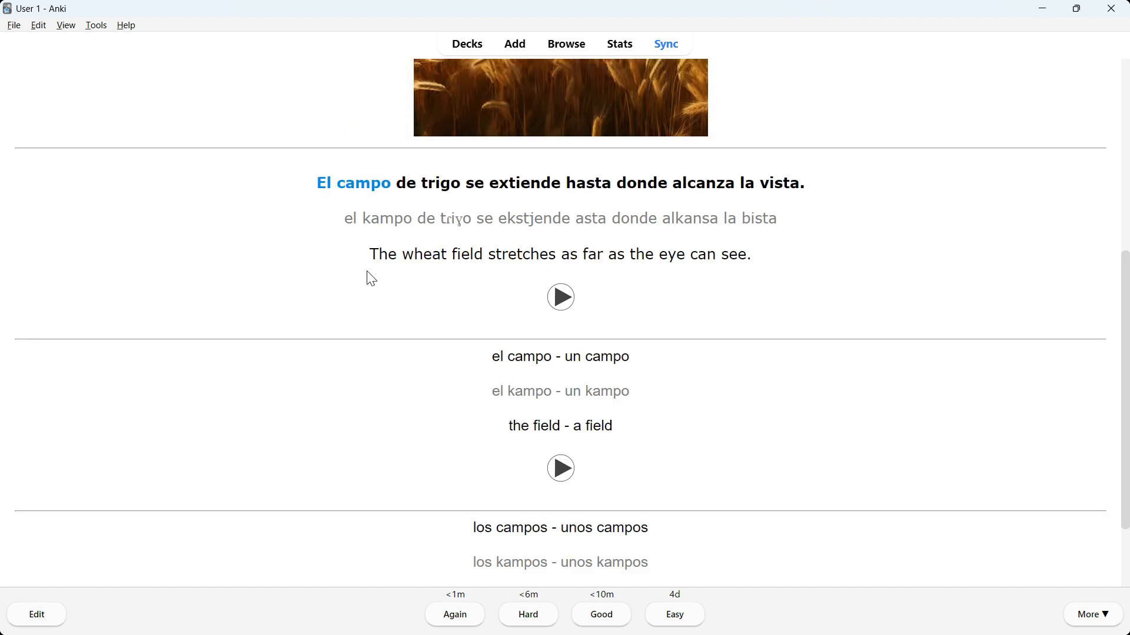
pyautogui.scroll(4, 371, 279)
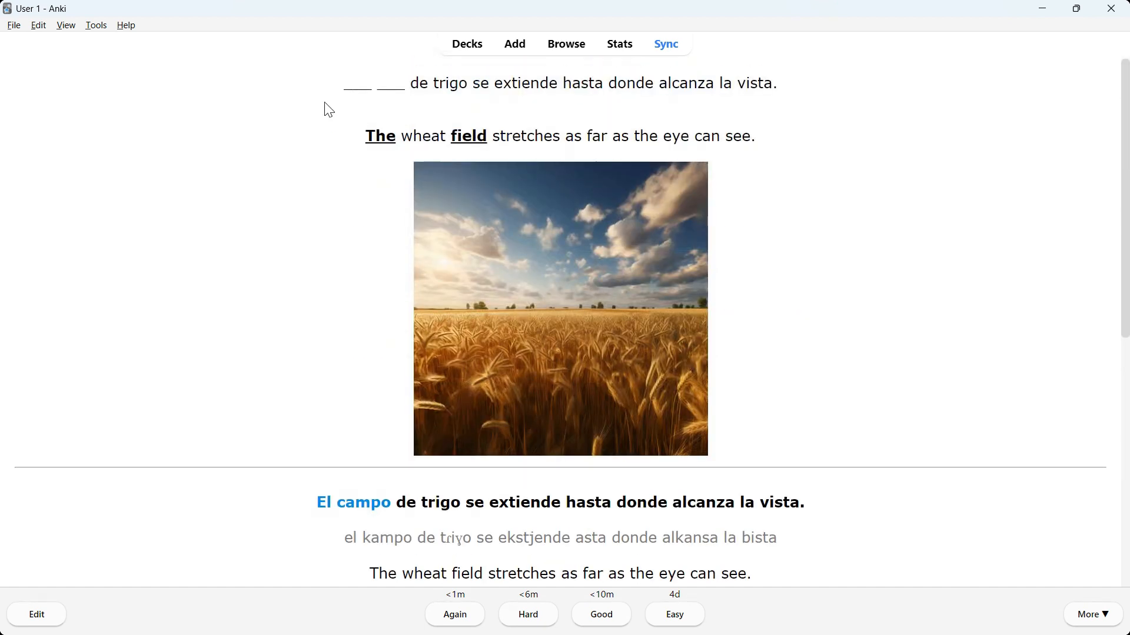
# - Go quickly through the following Location cards, rating each one Good, until the town square card with the typed-answer field
pyautogui.press('space')
pyautogui.press('space')
pyautogui.press('space')
pyautogui.press('space')
pyautogui.press('space')
pyautogui.press('space')
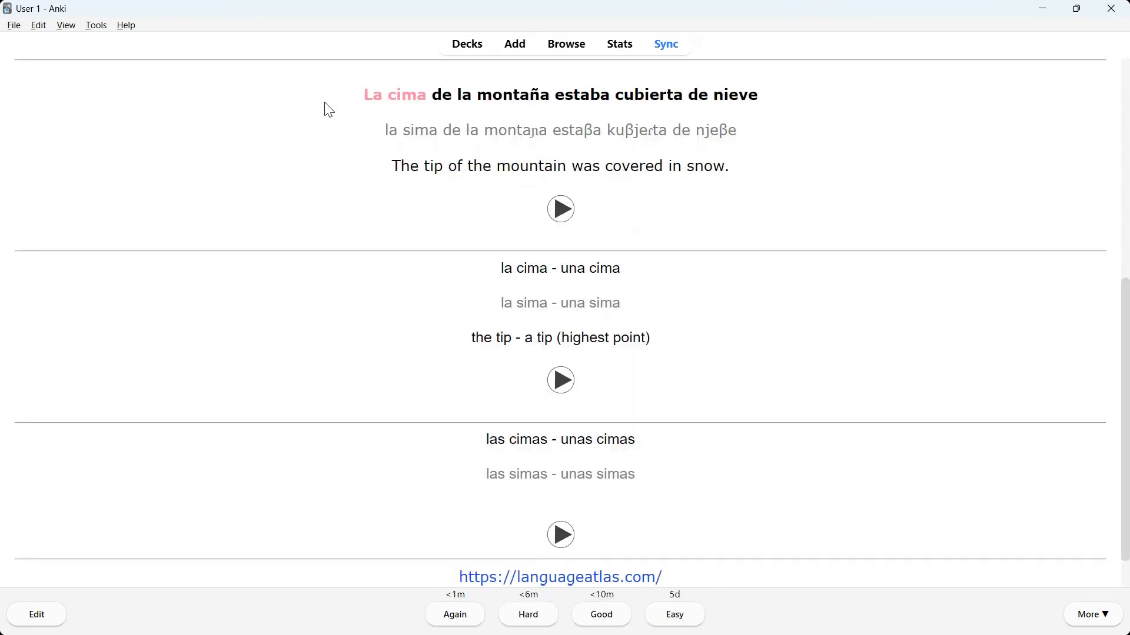
pyautogui.press('space')
pyautogui.press('space')
pyautogui.press('space')
pyautogui.press('space')
pyautogui.press('space')
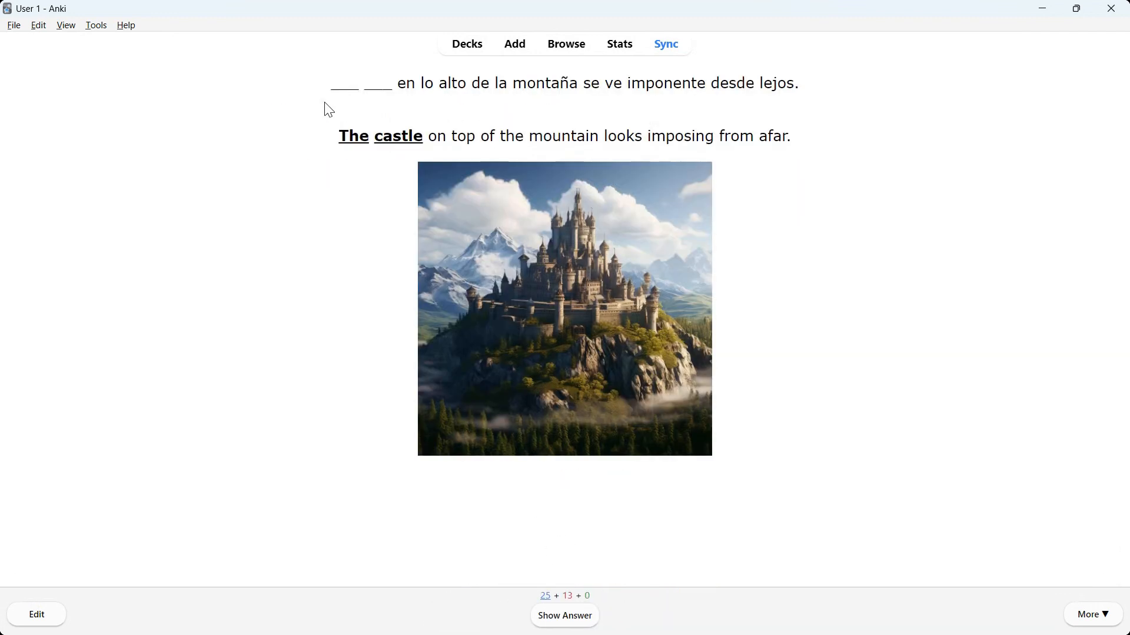
pyautogui.press('space')
pyautogui.press('space')
pyautogui.press('space')
pyautogui.press('space')
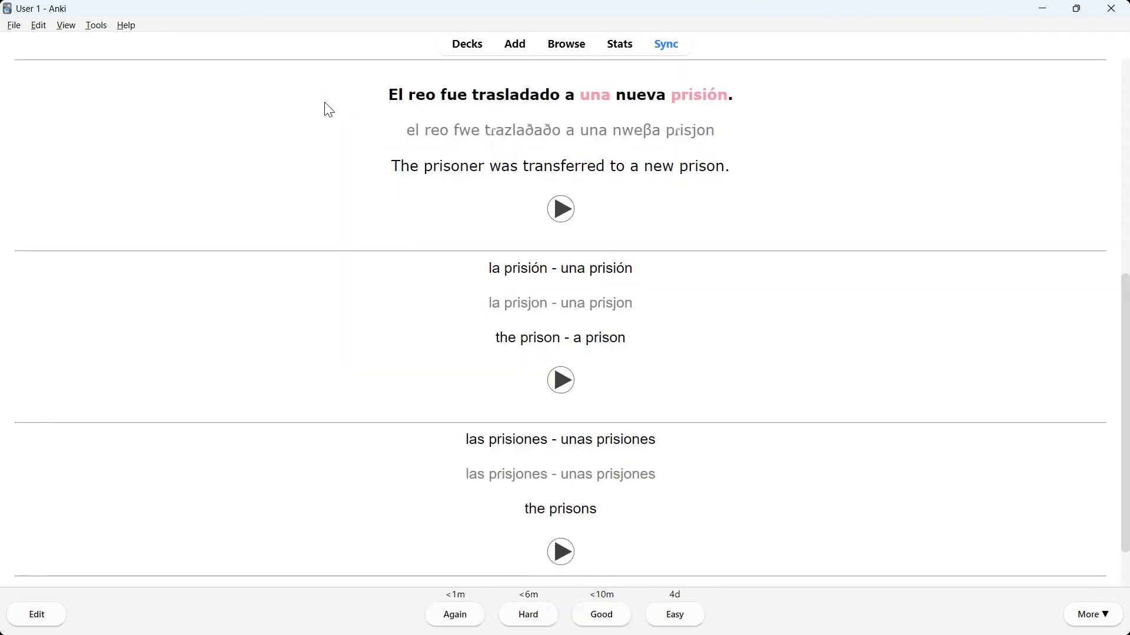
pyautogui.press('space')
pyautogui.press('space')
pyautogui.press('space')
pyautogui.press('space')
pyautogui.press('space')
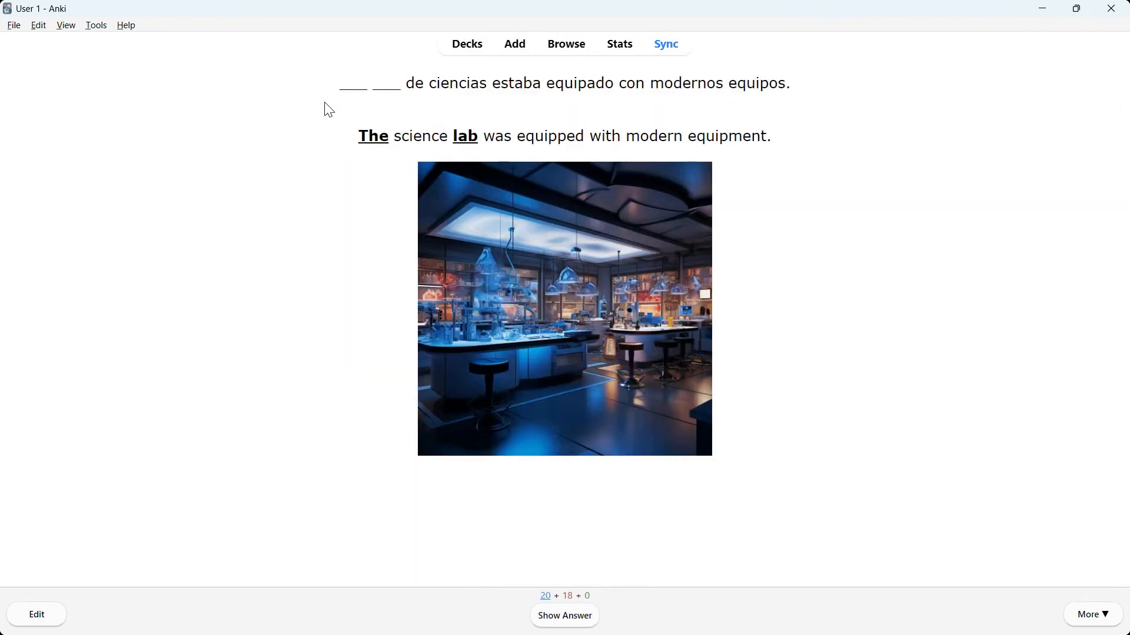
pyautogui.press('space')
pyautogui.press('space')
pyautogui.press('space')
pyautogui.press('space')
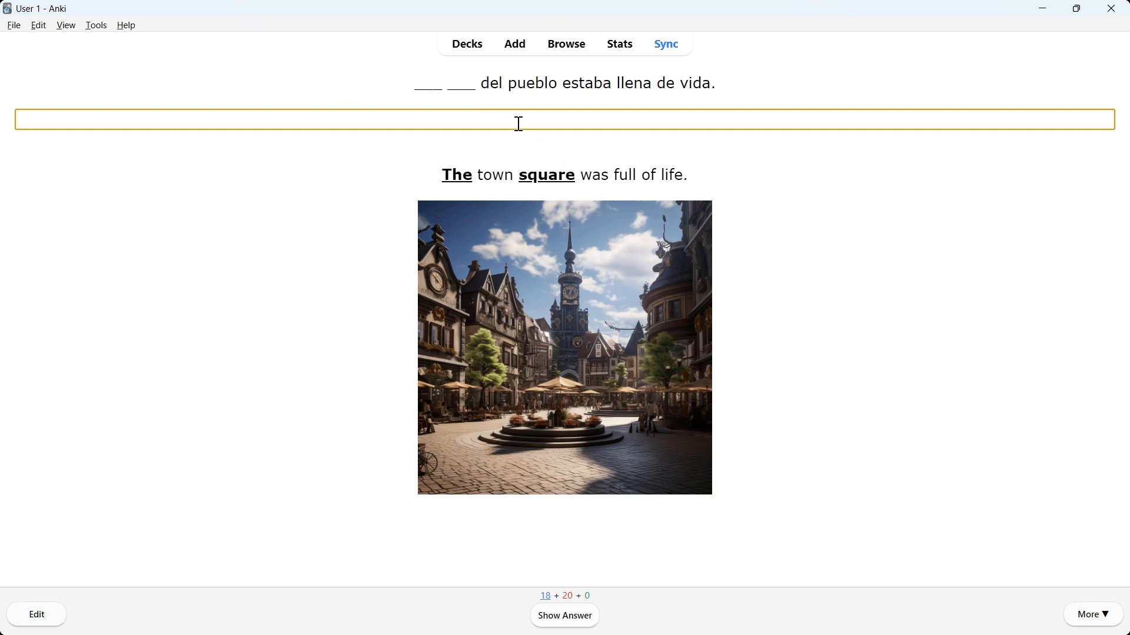
# - Enter "La plaza" as the answer for the blanks in the town square sentence
pyautogui.write('La plaza')
pyautogui.click(377, 166)
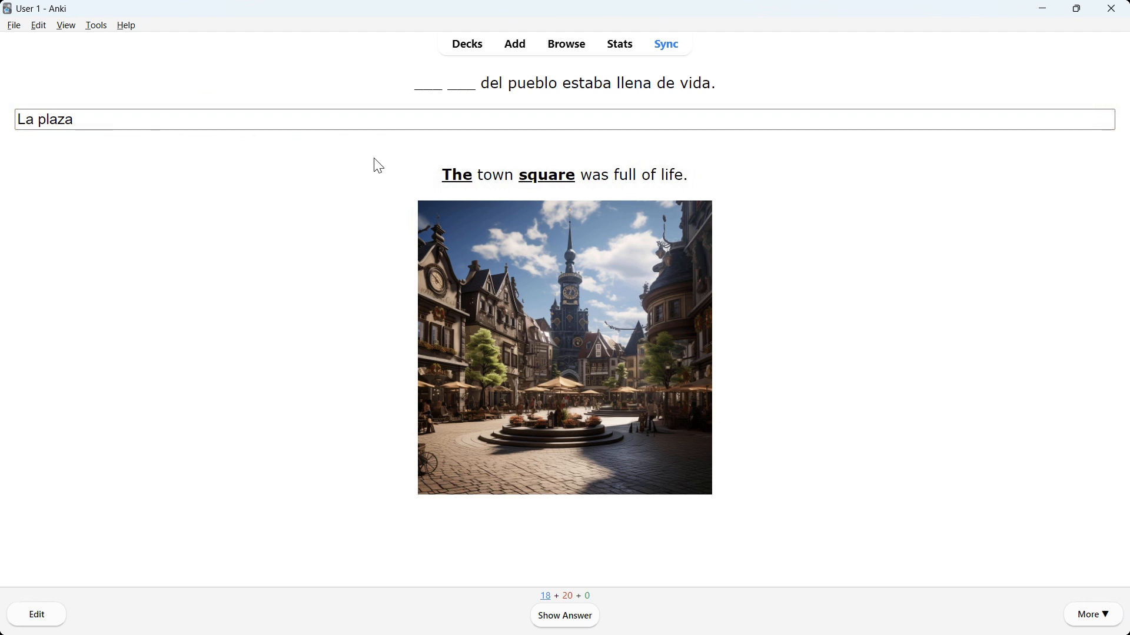
# - Reveal the answer of the town square card, look through its plural and pronunciation sections and rate it Good
pyautogui.press('space')
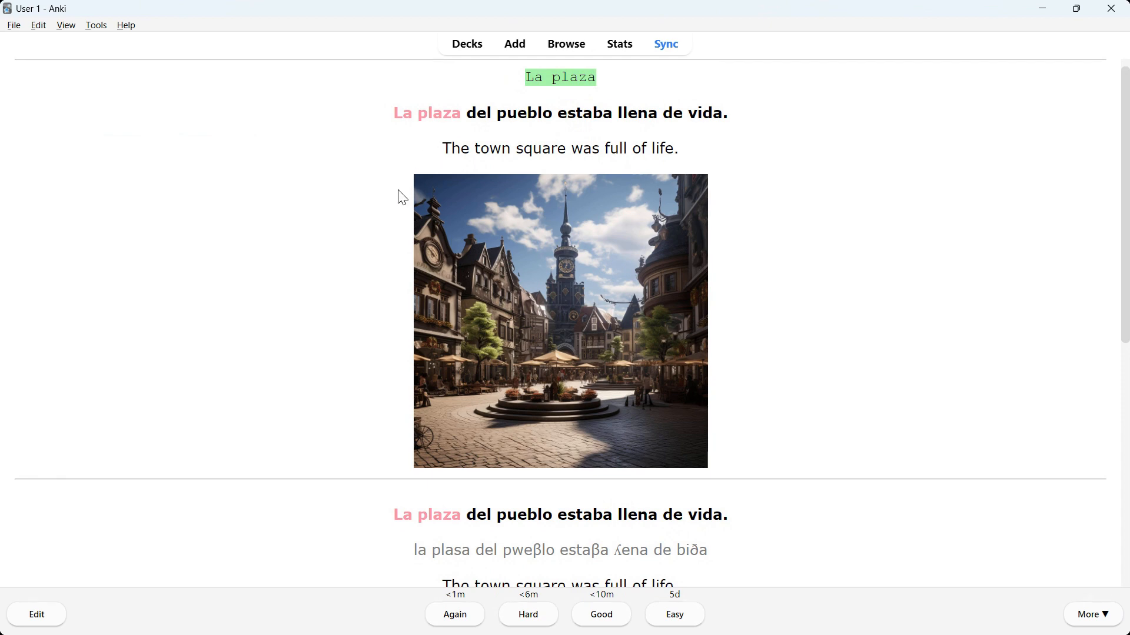
pyautogui.scroll(-4, 386, 253)
pyautogui.scroll(-2, 513, 382)
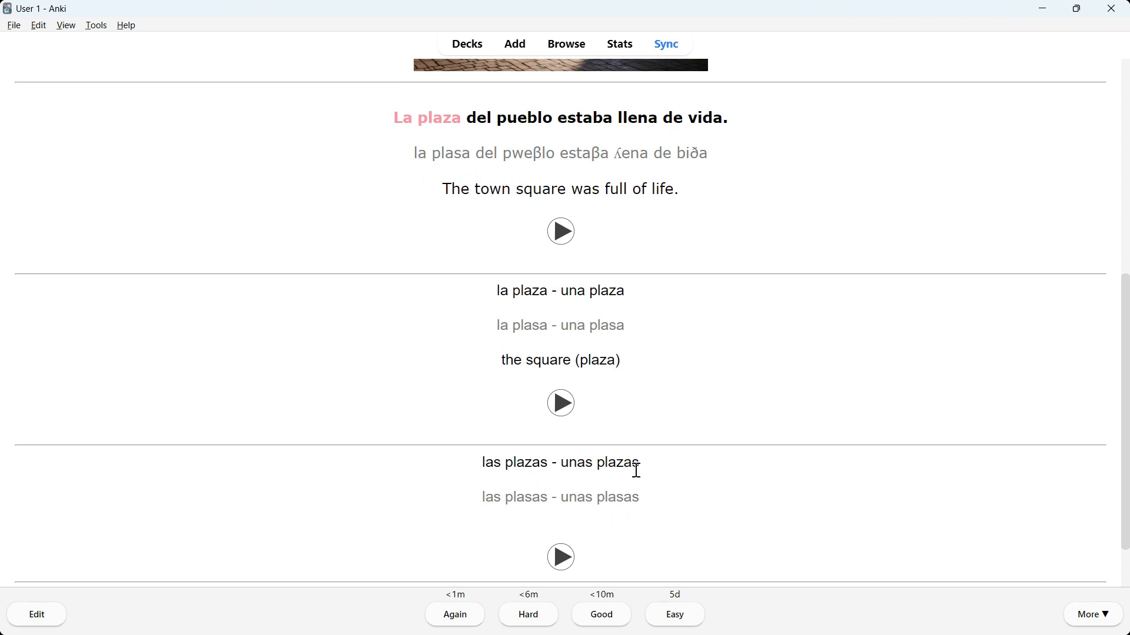
pyautogui.scroll(6, 636, 470)
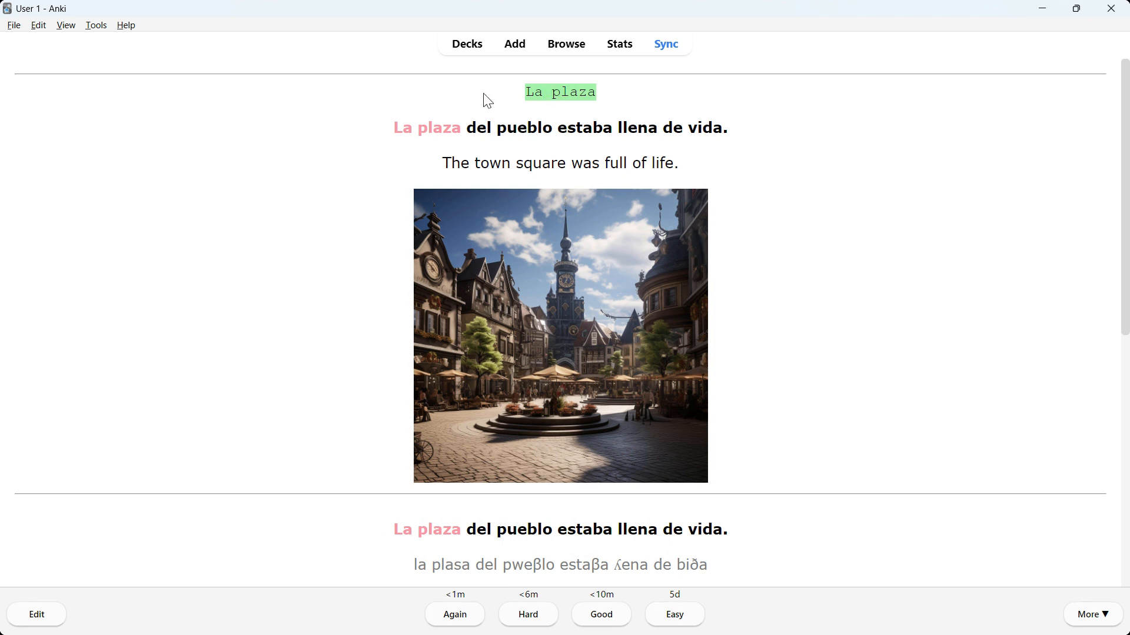
pyautogui.press('space')
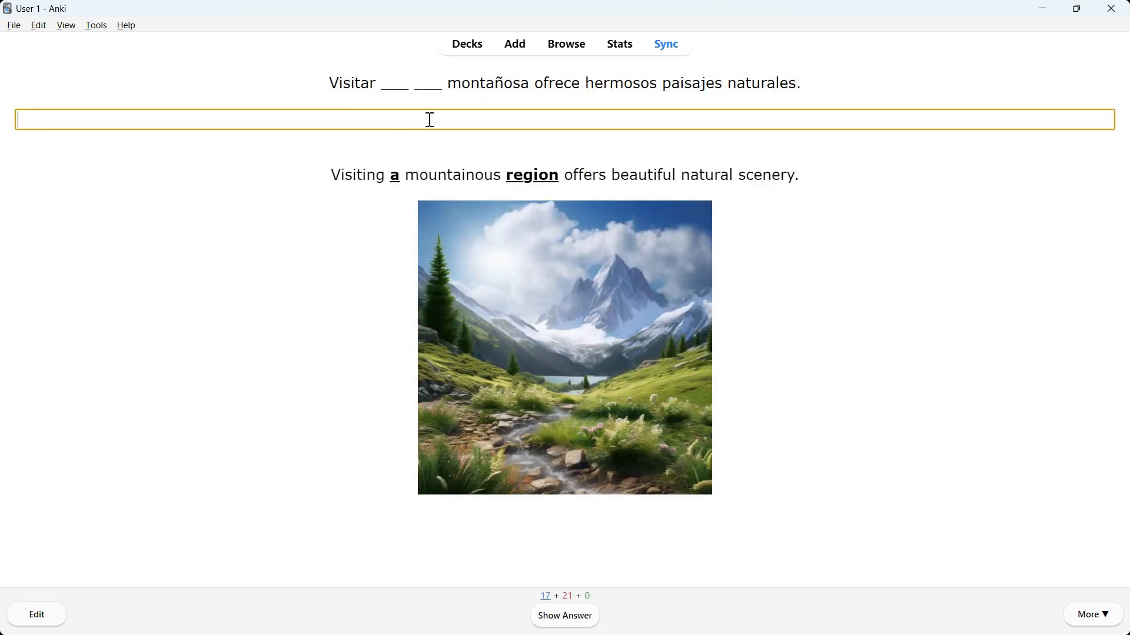
# - Answer the mountainous region card with the misspelled "una rezion", reveal the comparison and look through the back of the card
pyautogui.write('una rezion')
pyautogui.press('Return')
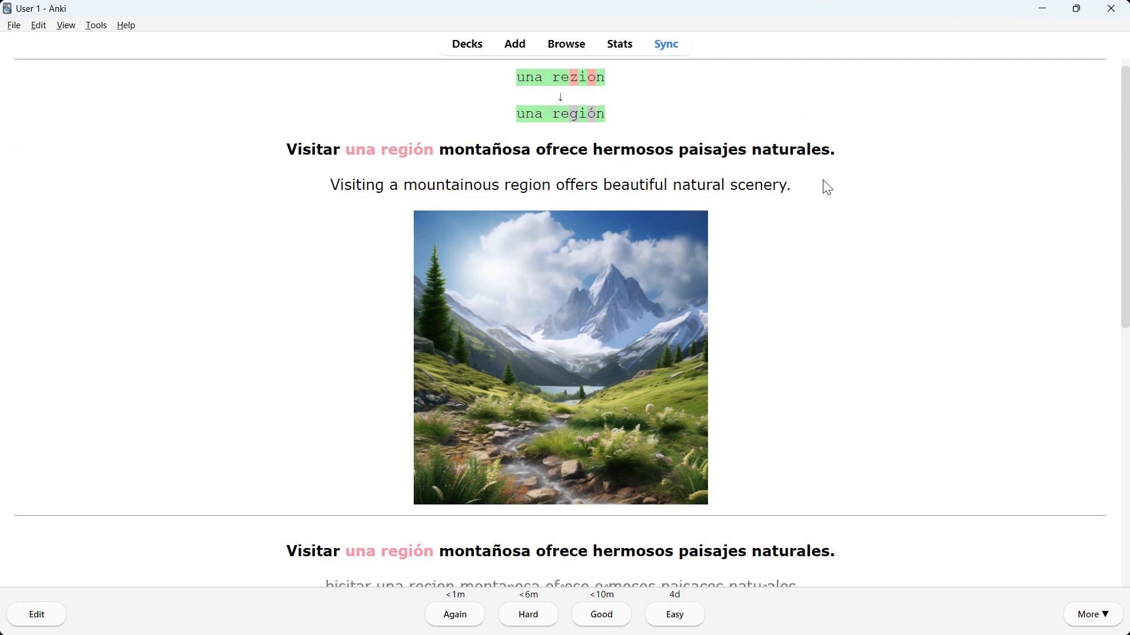
pyautogui.scroll(-8, 828, 187)
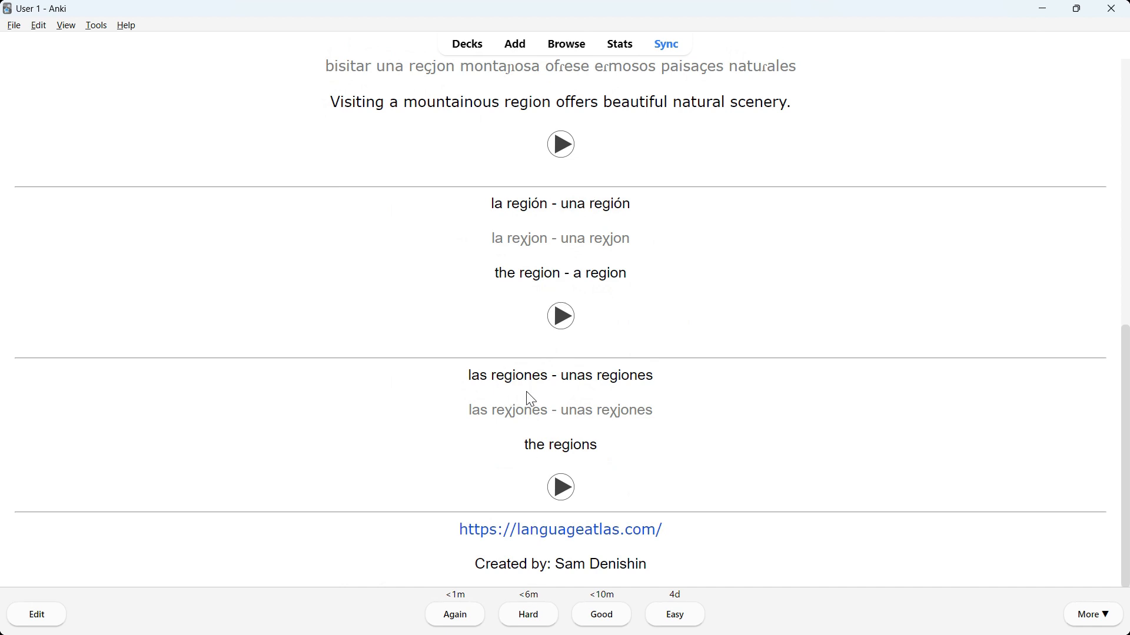
pyautogui.scroll(8, 616, 391)
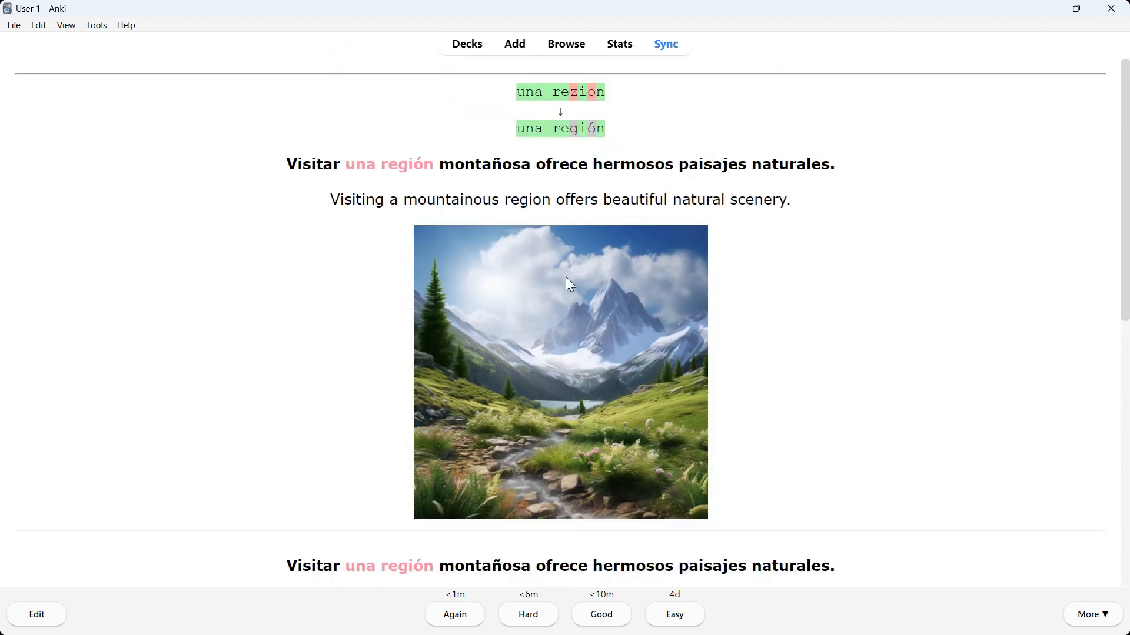
# - Highlight the wrong letters in "una rezion" and their corrections in "una región", and rate the card Good
pyautogui.moveTo(521, 92); pyautogui.dragTo(630, 106)
pyautogui.click(524, 101)
pyautogui.moveTo(569, 93); pyautogui.dragTo(594, 94)
pyautogui.click(620, 111)
pyautogui.moveTo(570, 128); pyautogui.dragTo(595, 125)
pyautogui.click(622, 127)
pyautogui.press('Return')
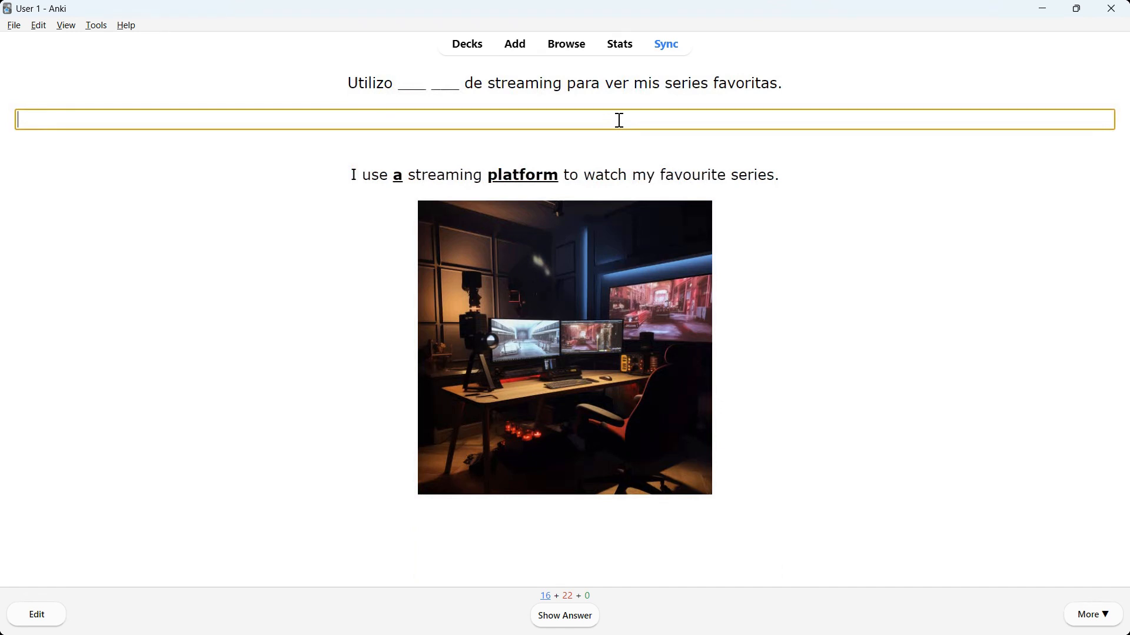
# - Return to the deck list and collapse the Vocabulary subdeck and the whole Complete Latin American Spanish A2 deck
pyautogui.click(462, 46)
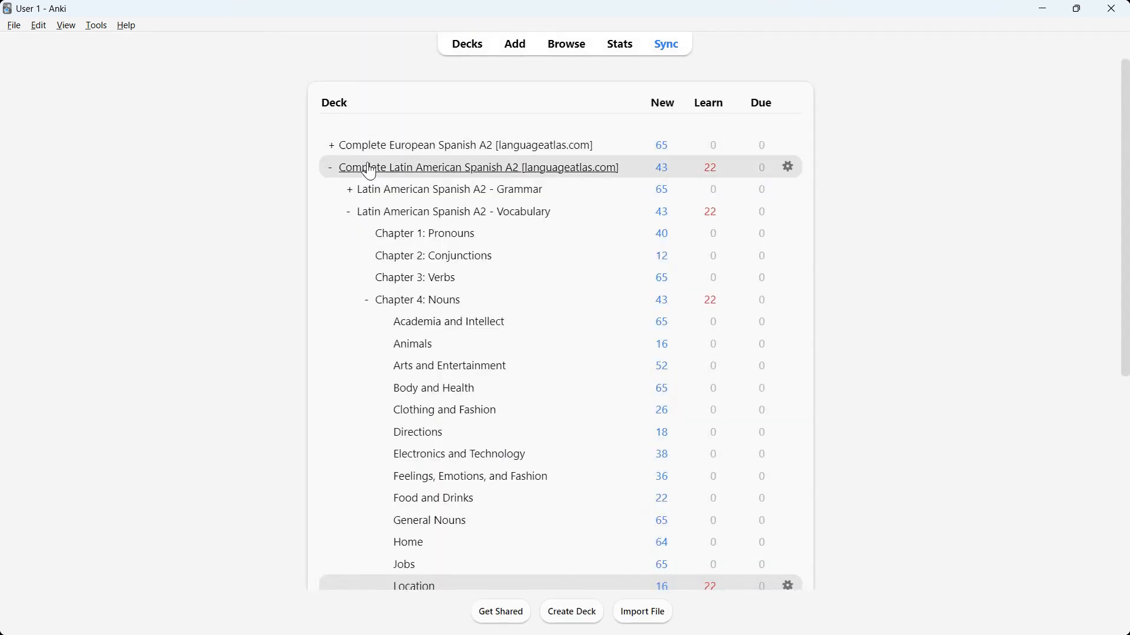
pyautogui.click(351, 213)
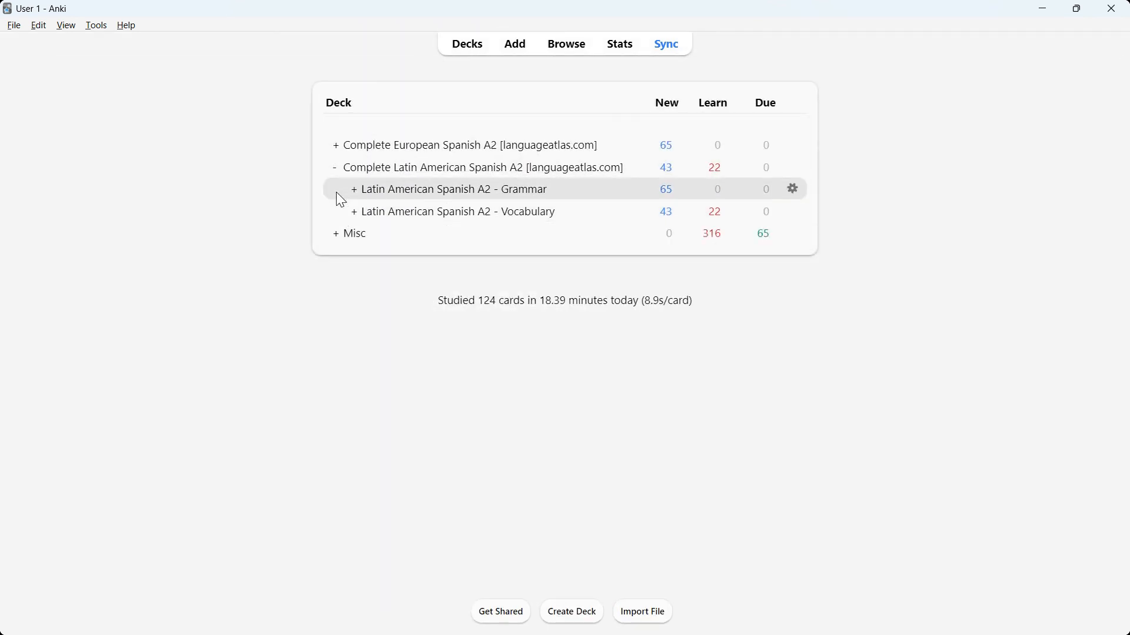
pyautogui.click(333, 170)
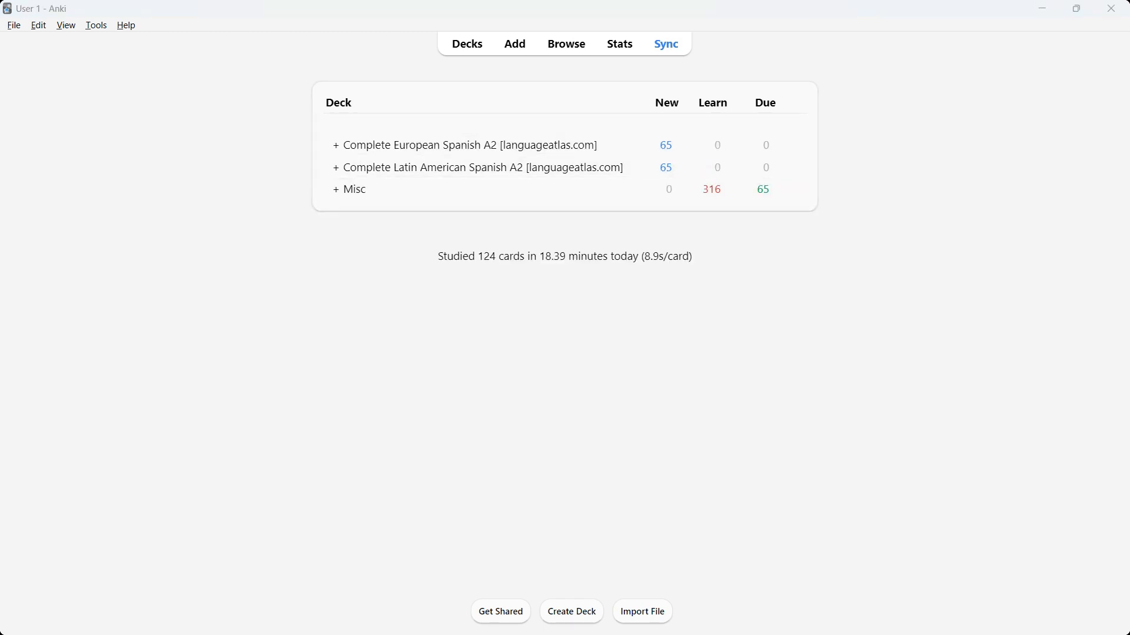
# - Expand the Complete European Spanish A2 deck and its Grammar subdeck, and start studying the Preterite Tense deck Regular -er Verbs
pyautogui.click(337, 147)
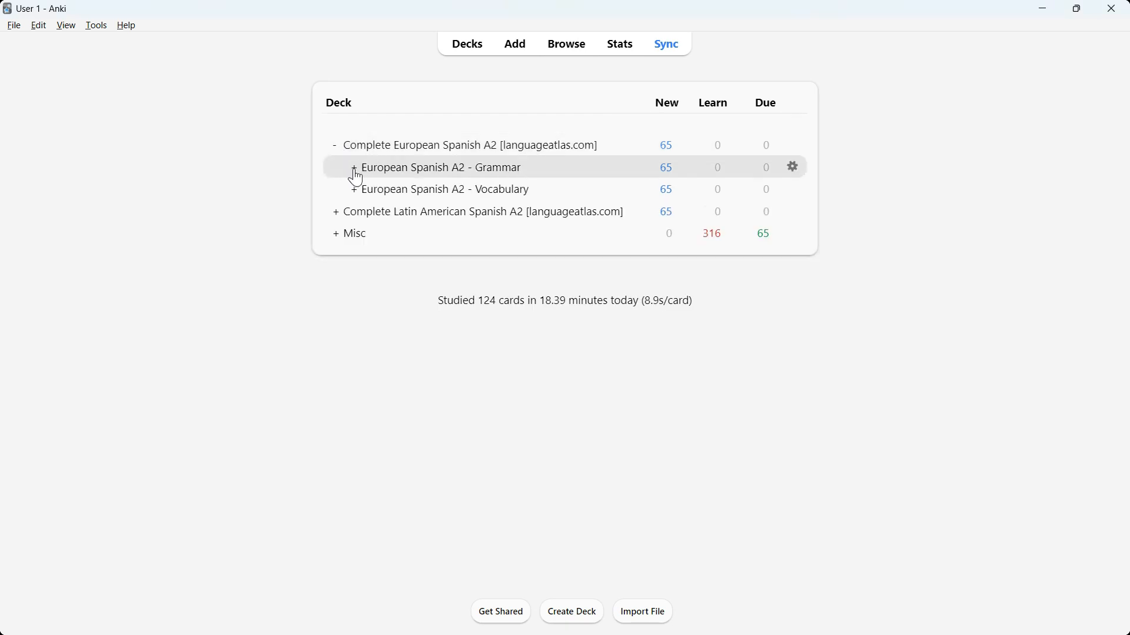
pyautogui.click(355, 171)
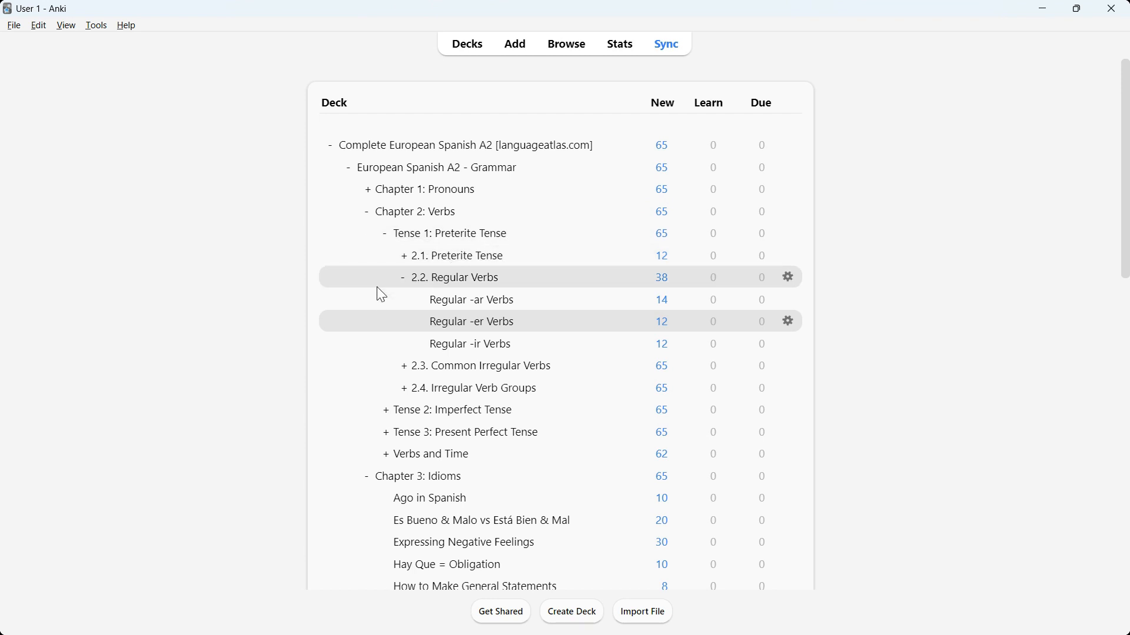
pyautogui.click(496, 334)
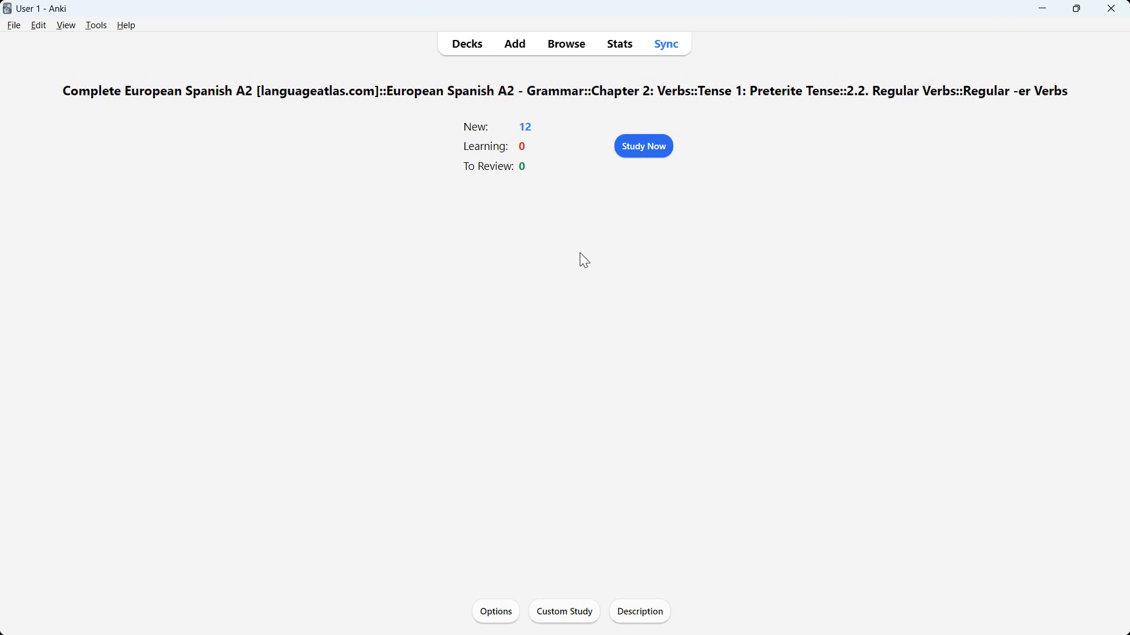
pyautogui.click(641, 148)
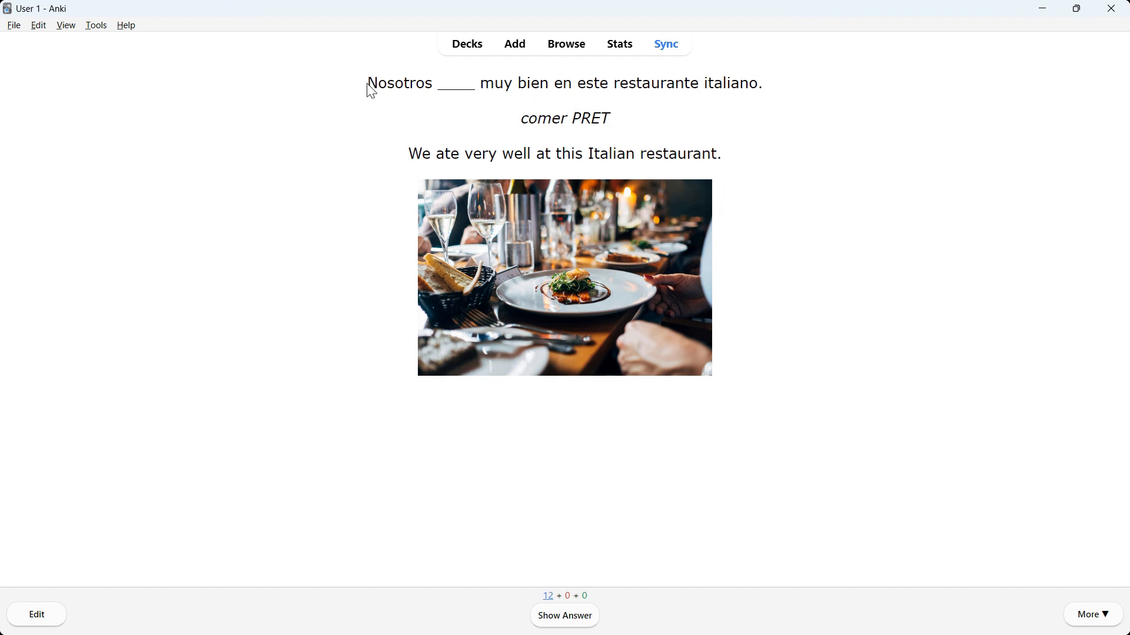
# - Highlight the Spanish restaurant sentence, its blank and the English translation on the card's front
pyautogui.moveTo(368, 83); pyautogui.dragTo(764, 94)
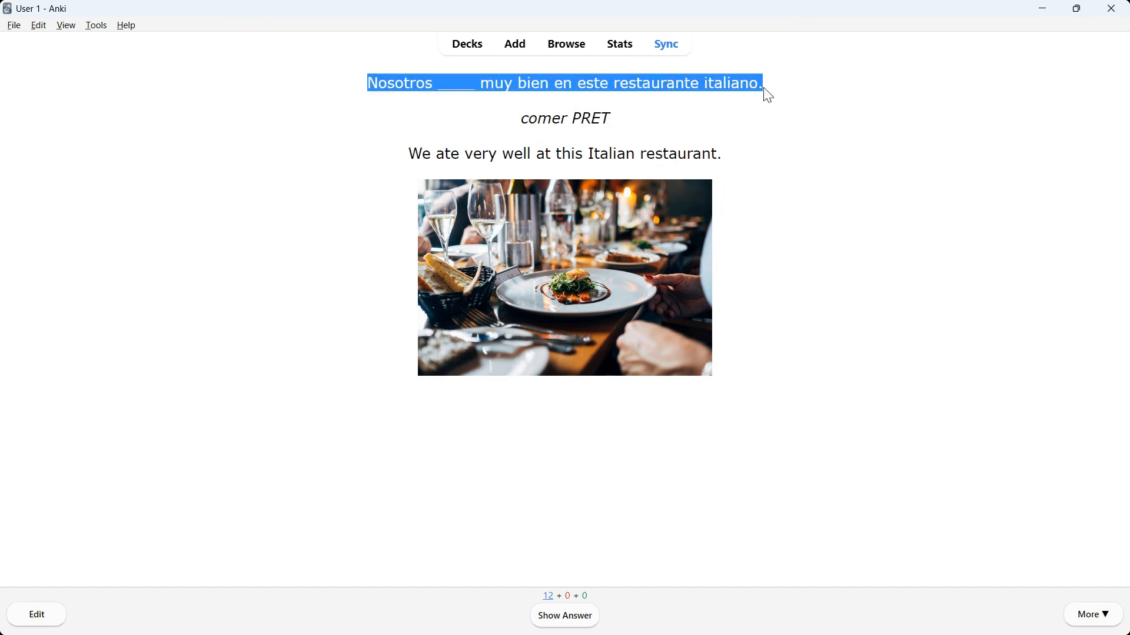
pyautogui.click(512, 77)
pyautogui.doubleClick(447, 87)
pyautogui.click(446, 132)
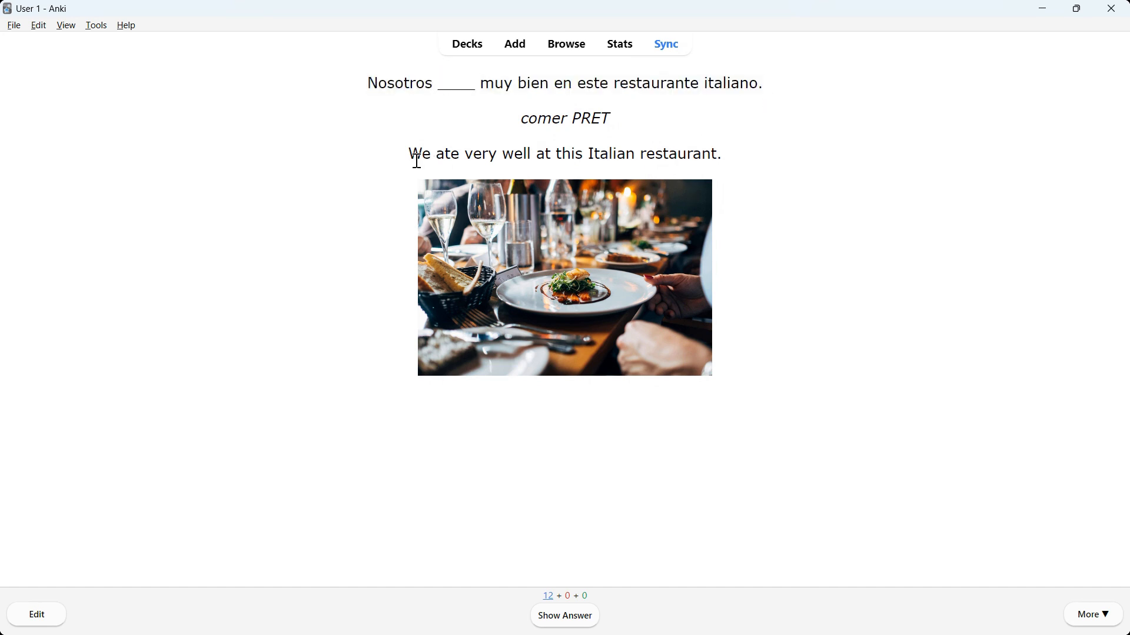
pyautogui.moveTo(410, 154); pyautogui.dragTo(766, 171)
pyautogui.click(762, 174)
# - Highlight the "comer PRET" hint giving the verb and tense for the blank
pyautogui.moveTo(521, 119); pyautogui.dragTo(657, 120)
pyautogui.click(637, 123)
pyautogui.moveTo(525, 119); pyautogui.dragTo(633, 121)
pyautogui.click(584, 135)
pyautogui.click(634, 121)
pyautogui.moveTo(522, 117); pyautogui.dragTo(661, 134)
pyautogui.click(638, 134)
# - Reveal the restaurant card's answer and highlight the completed Spanish sentence and its English translation
pyautogui.press('space')
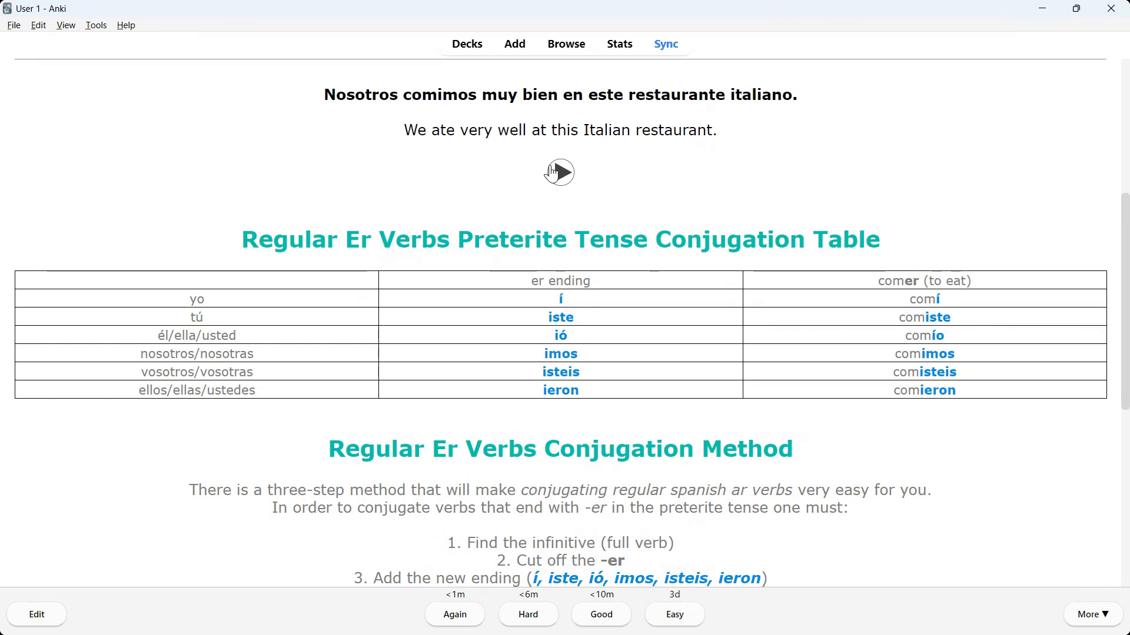
pyautogui.tripleClick(379, 97)
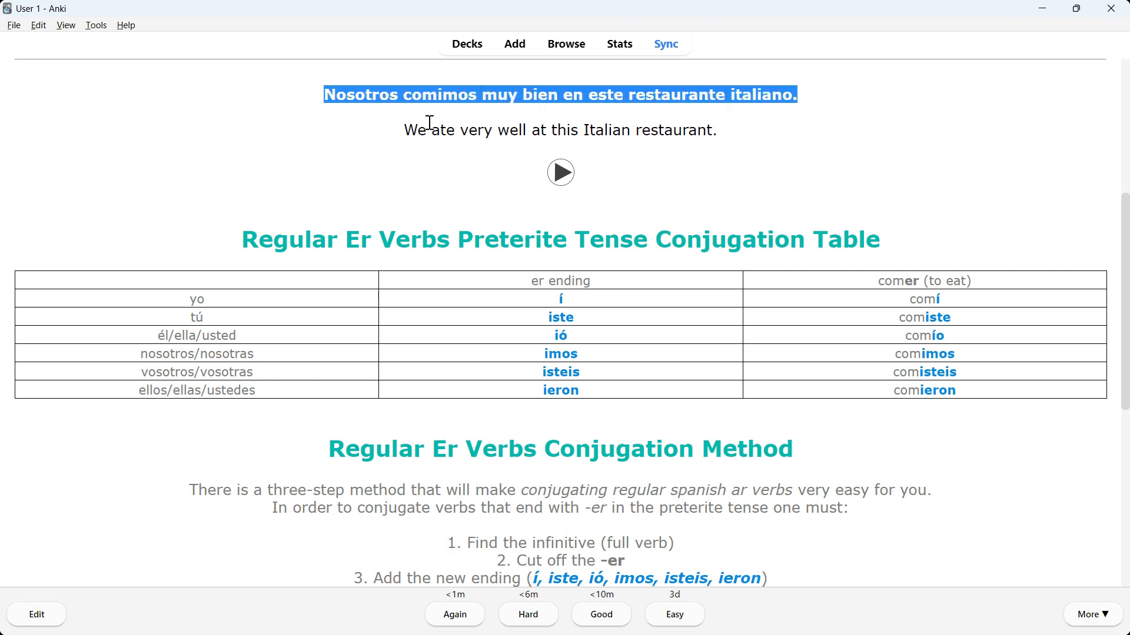
pyautogui.tripleClick(473, 127)
pyautogui.click(453, 170)
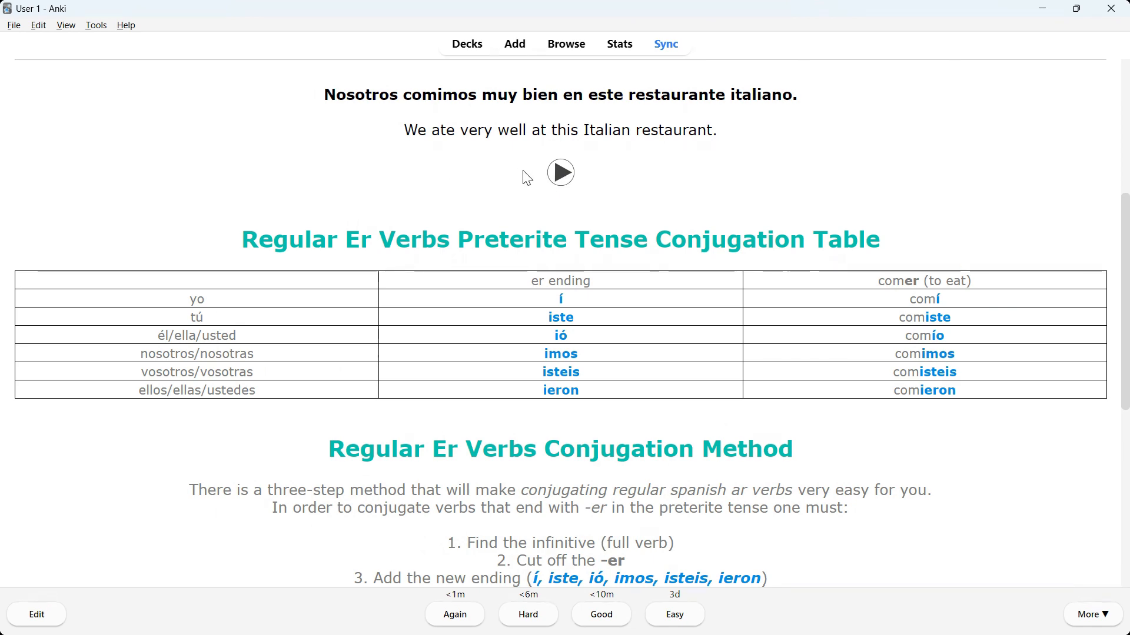
# - Look over the conjugation table and method on the card's back, and highlight "Preterite" in the table heading
pyautogui.scroll(-1, 518, 188)
pyautogui.scroll(-4, 477, 294)
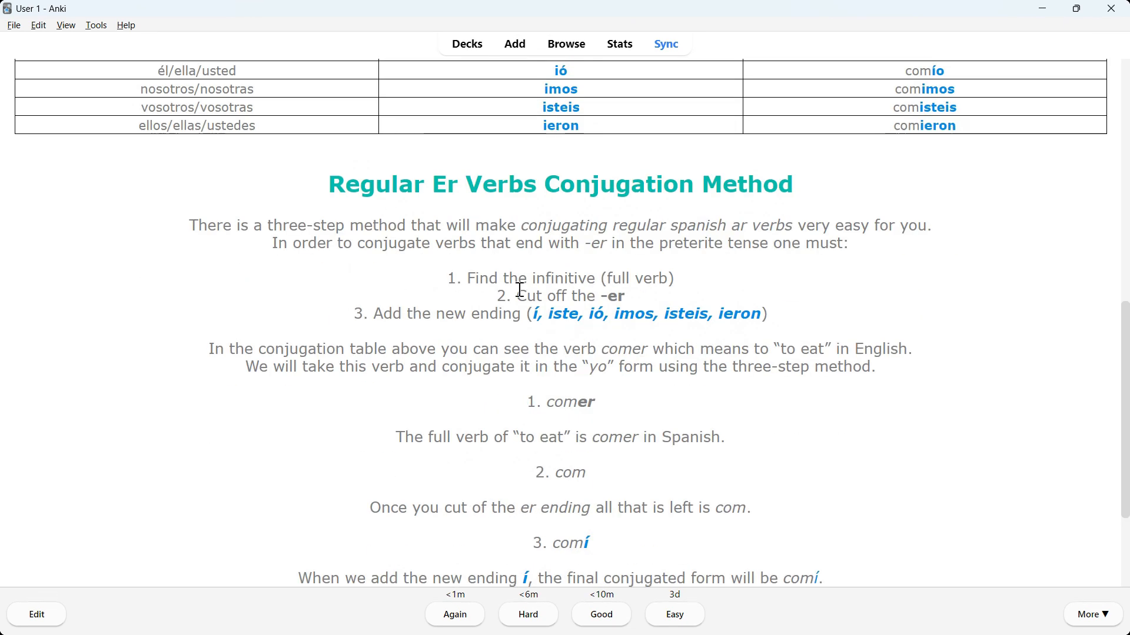
pyautogui.scroll(5, 525, 277)
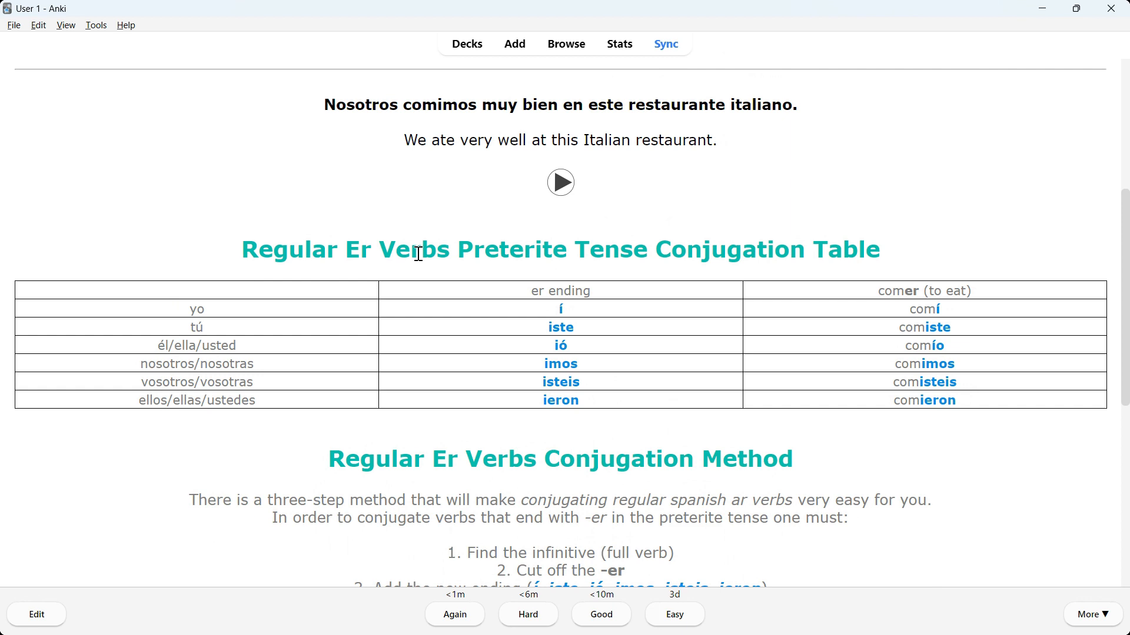
pyautogui.tripleClick(497, 245)
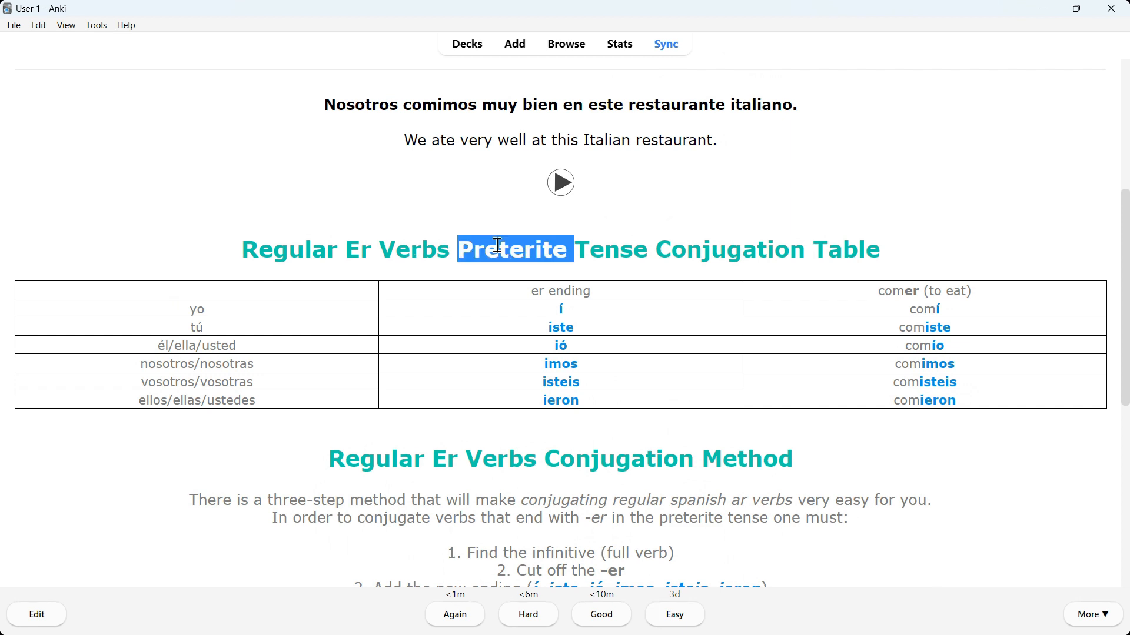
pyautogui.click(763, 285)
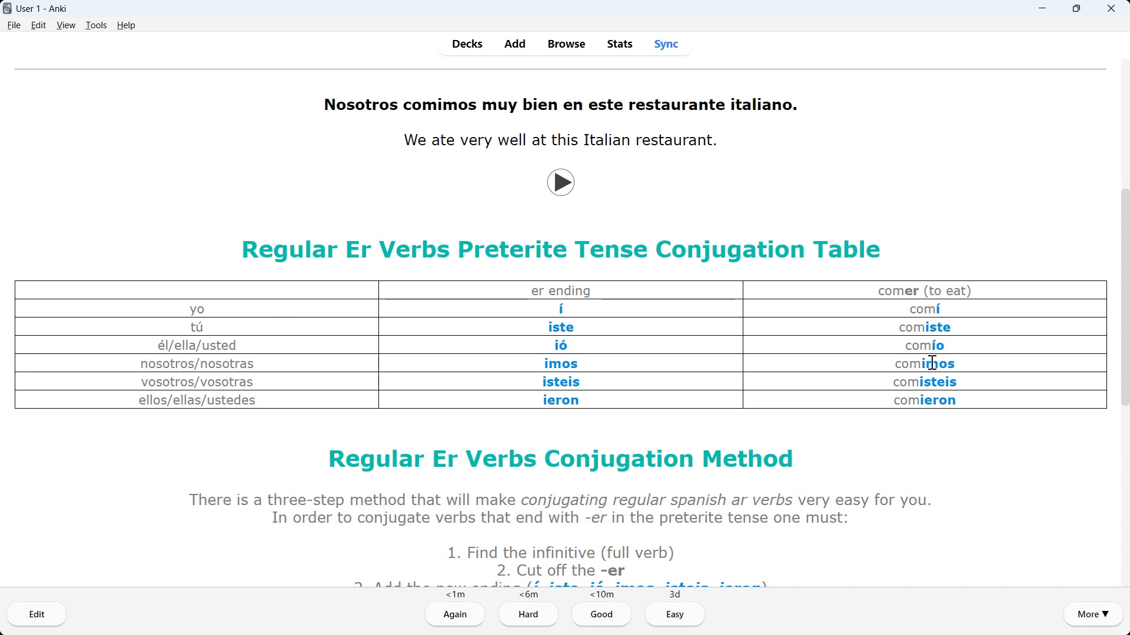
# - Highlight the "imos" ending of "comimos" in the conjugation table and in the answer sentence to compare them
pyautogui.scroll(-3, 933, 307)
pyautogui.scroll(8, 934, 306)
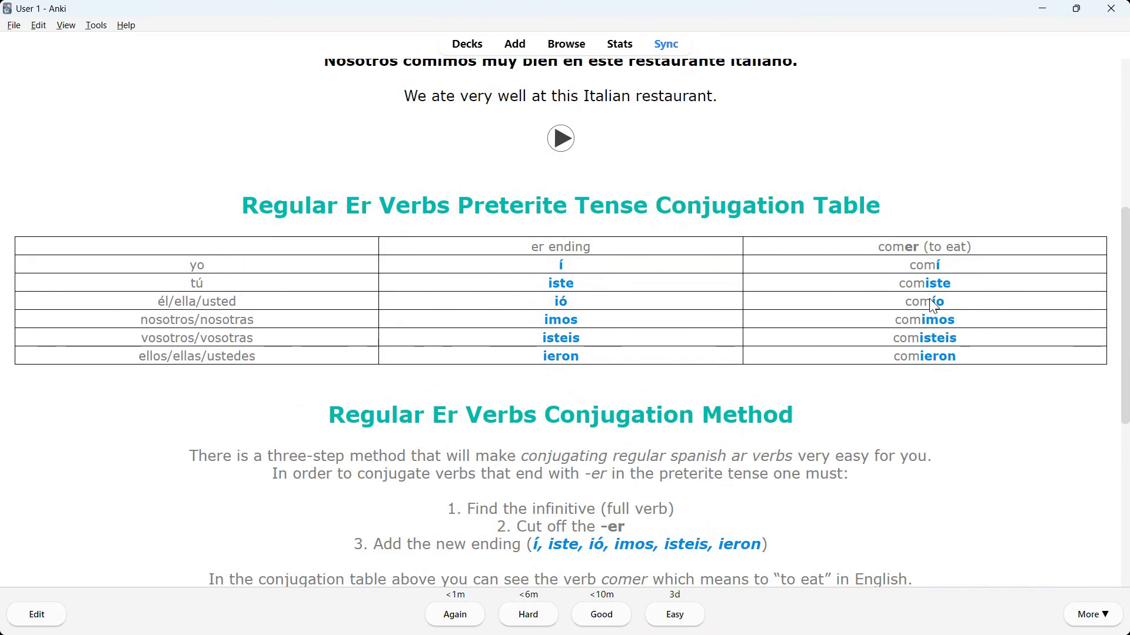
pyautogui.scroll(-7, 763, 238)
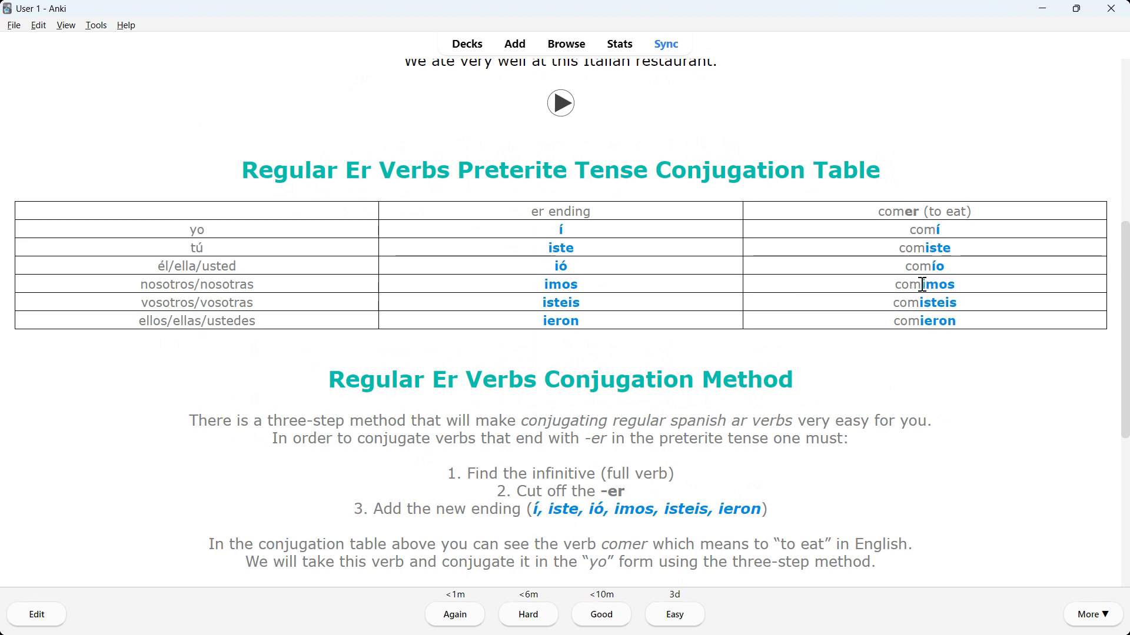
pyautogui.moveTo(921, 285); pyautogui.dragTo(955, 284)
pyautogui.scroll(3, 951, 285)
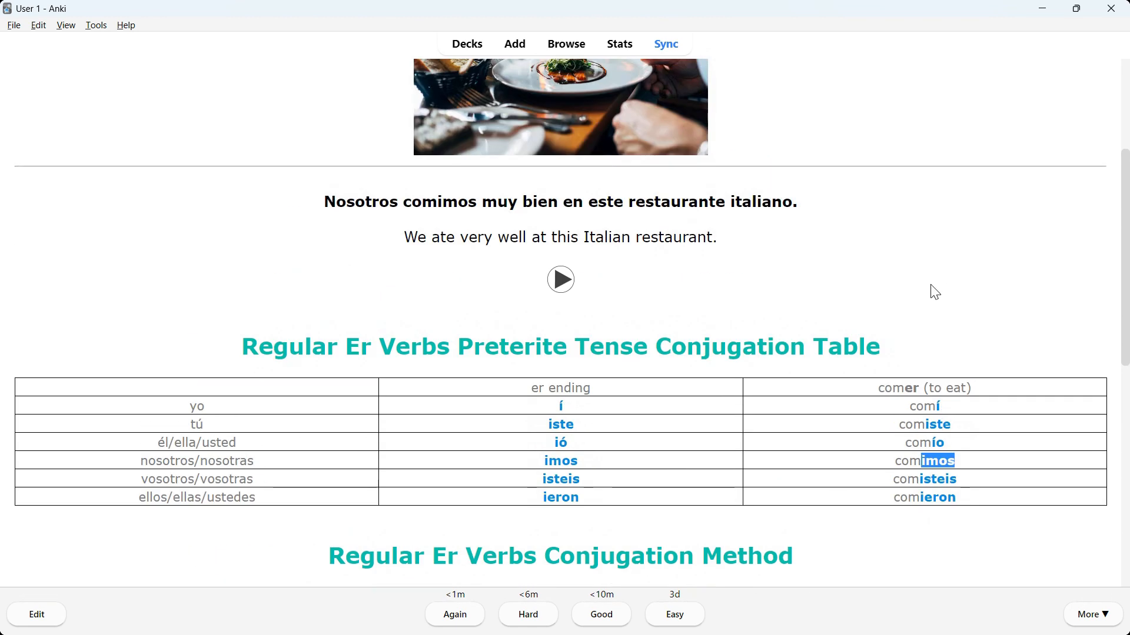
pyautogui.click(485, 210)
pyautogui.moveTo(439, 201); pyautogui.dragTo(473, 202)
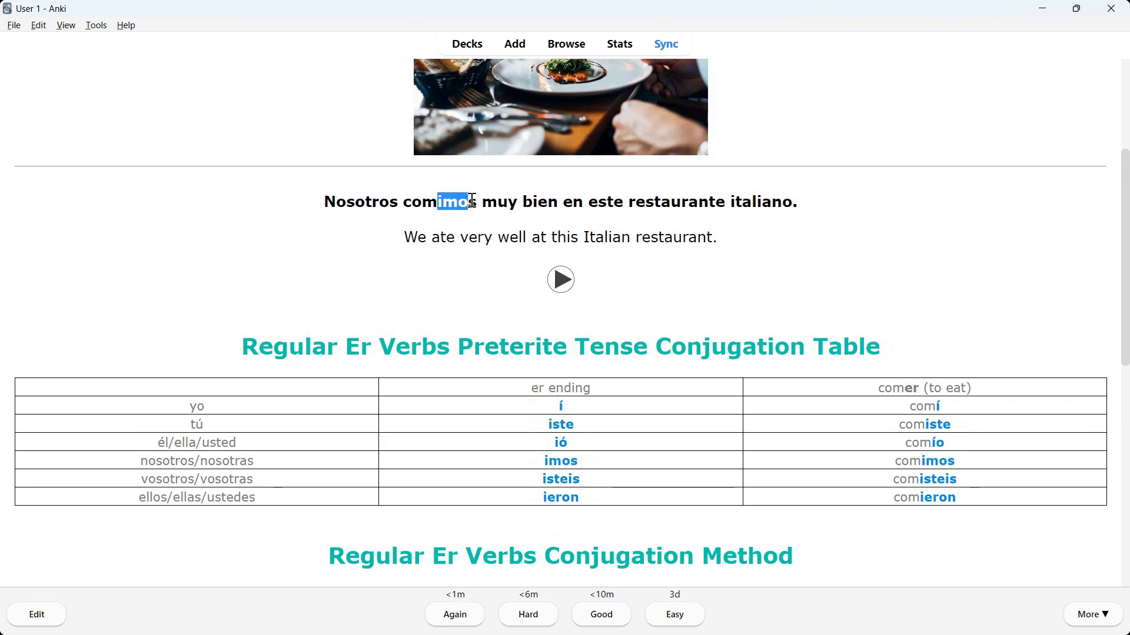
pyautogui.click(478, 246)
# - Examine the Regular Er Verbs Conjugation Method through to the end of the card, highlighting "Find the infinitive" in its first step
pyautogui.scroll(-5, 457, 276)
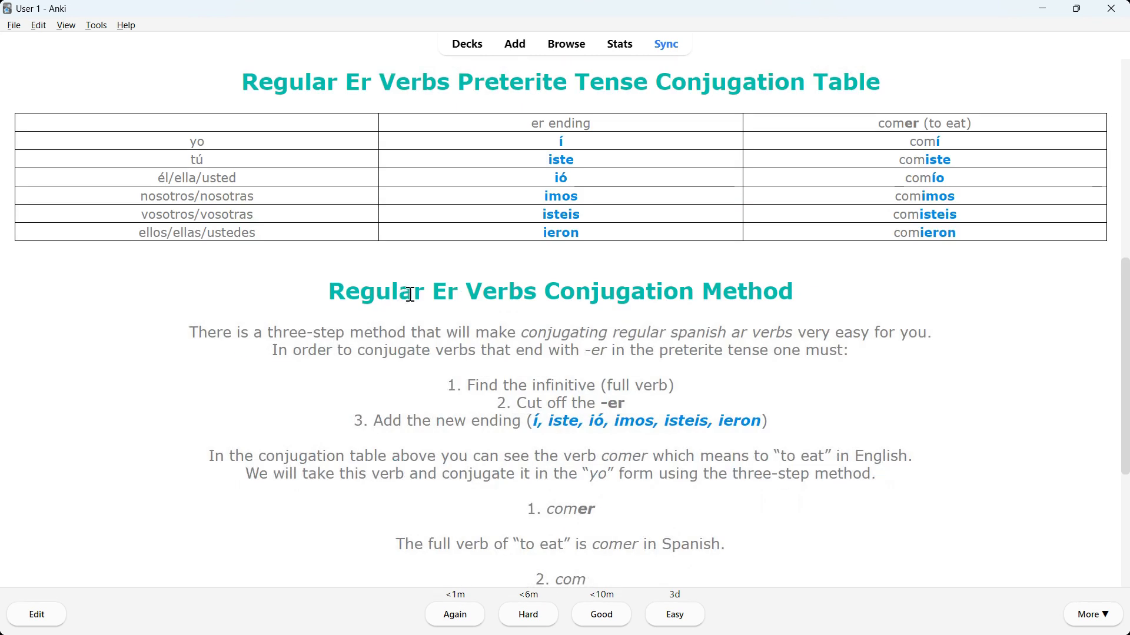
pyautogui.scroll(-4, 677, 320)
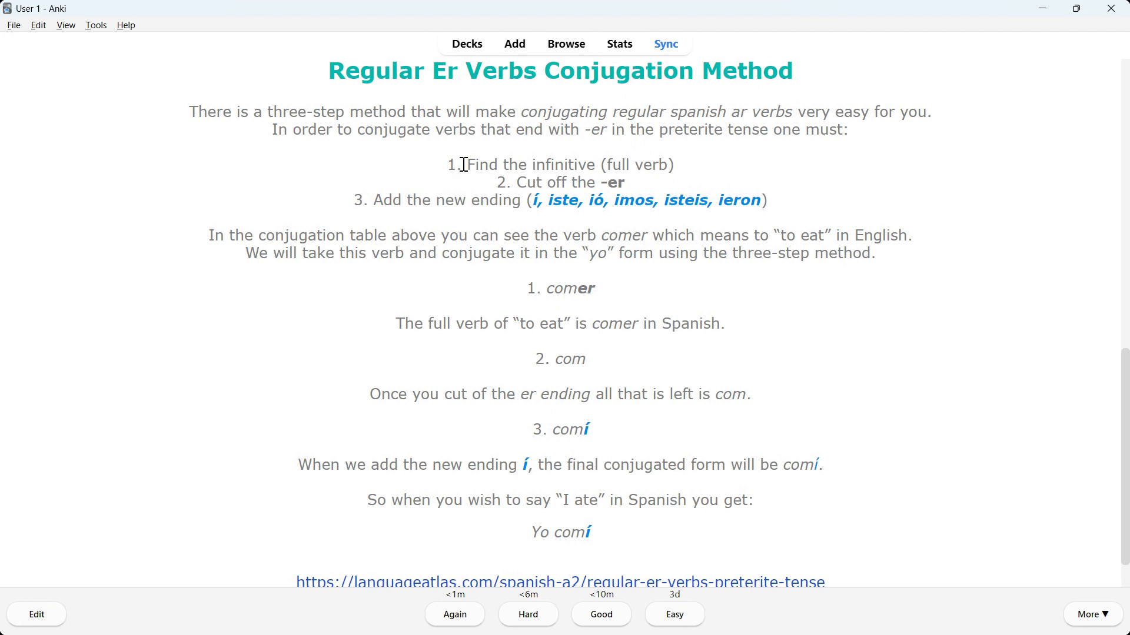
pyautogui.moveTo(466, 165); pyautogui.dragTo(598, 166)
pyautogui.click(598, 187)
pyautogui.scroll(-1, 609, 369)
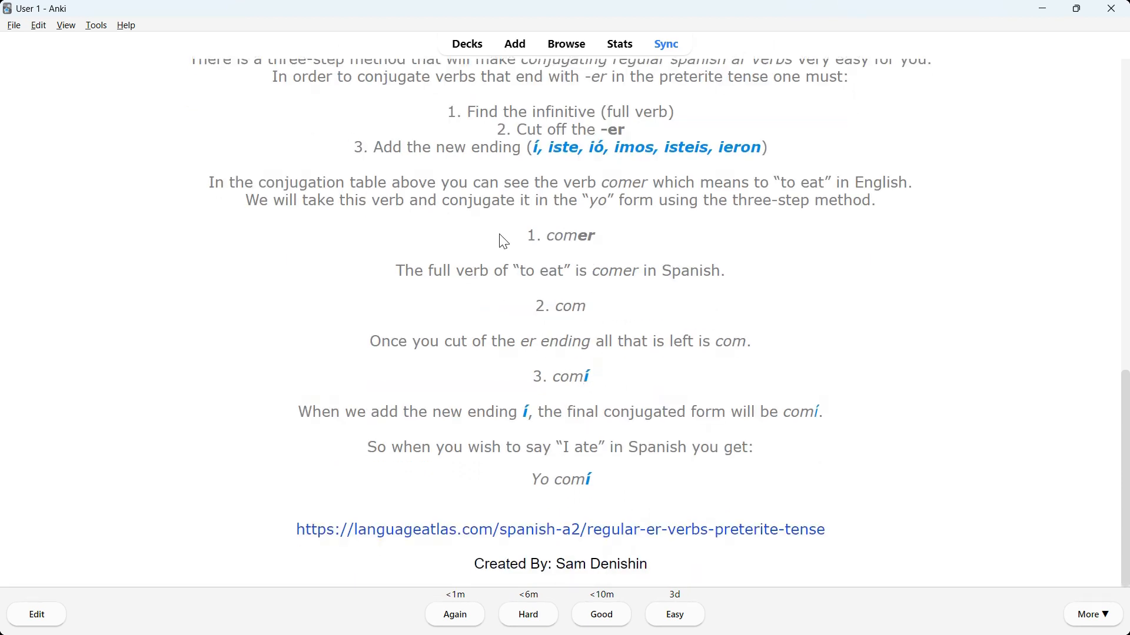
# - Return to the restaurant card's front, rate it Good and reveal the answer of the "aprender PRET" card
pyautogui.scroll(1, 604, 440)
pyautogui.scroll(10, 604, 440)
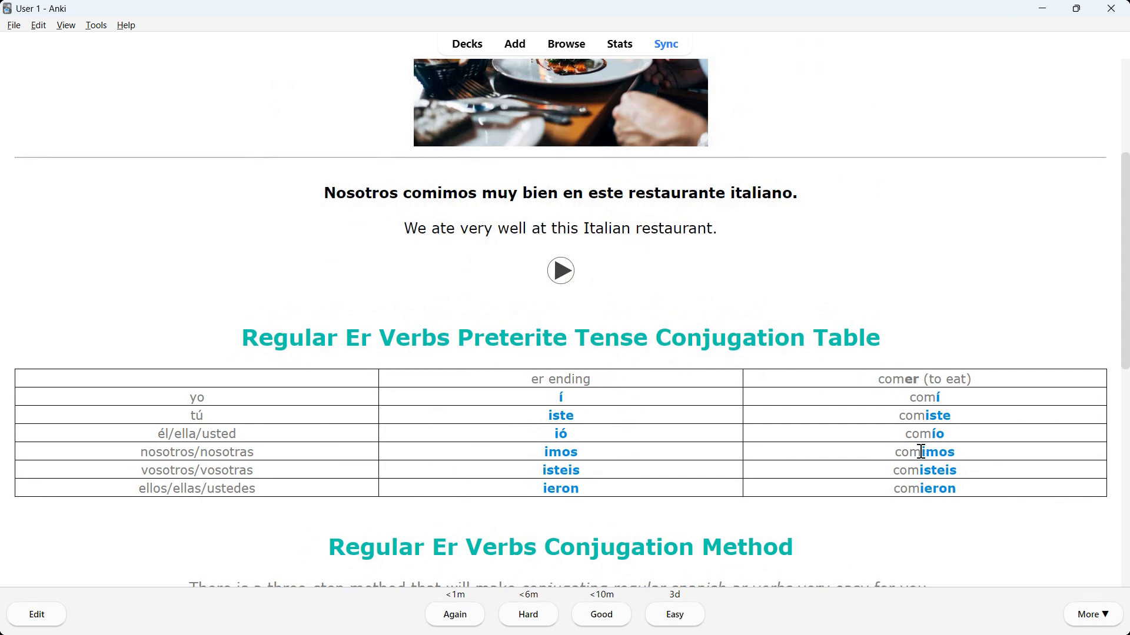
pyautogui.scroll(5, 948, 452)
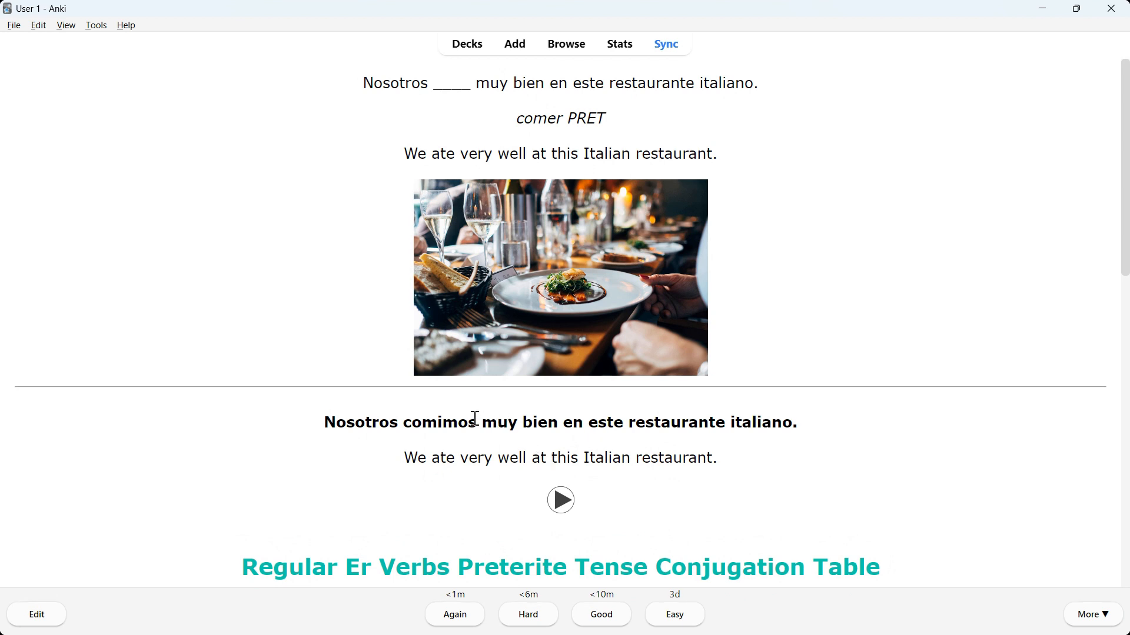
pyautogui.press('space')
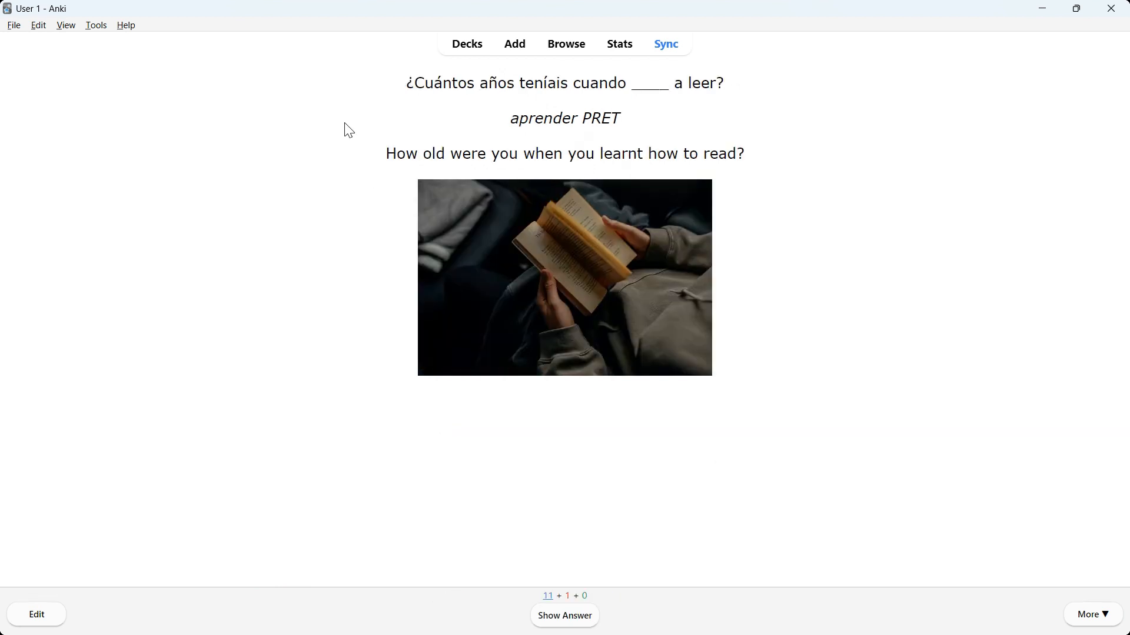
pyautogui.press('space')
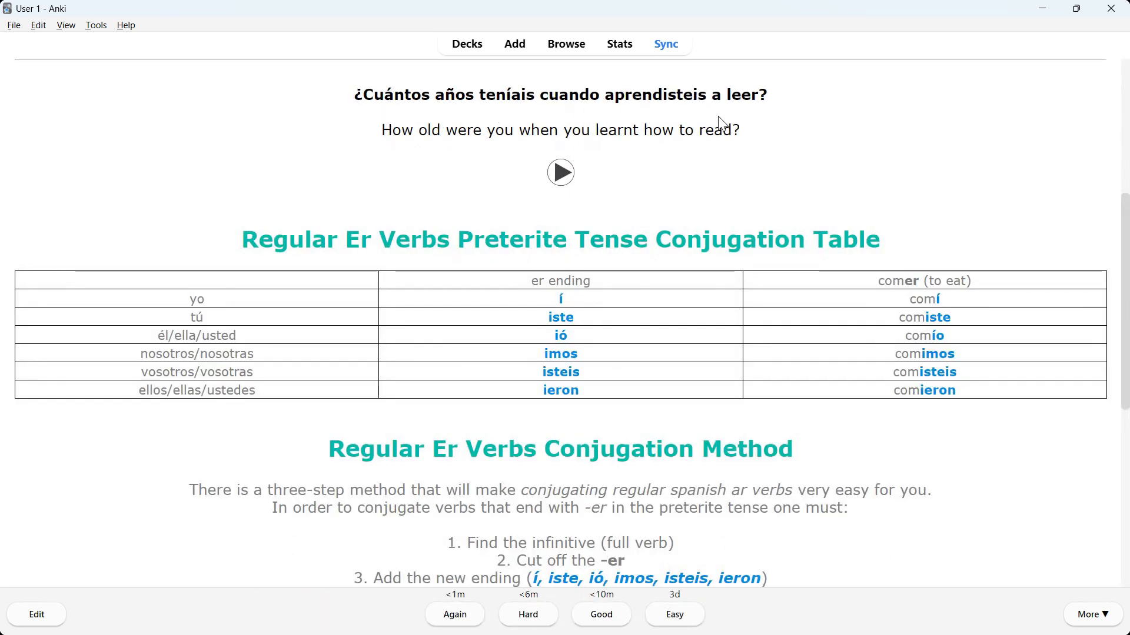
# - Highlight "aprendisteis" in the answer sentence, rate the card Good and reveal the answer of the "They ran so fast" card
pyautogui.doubleClick(651, 99)
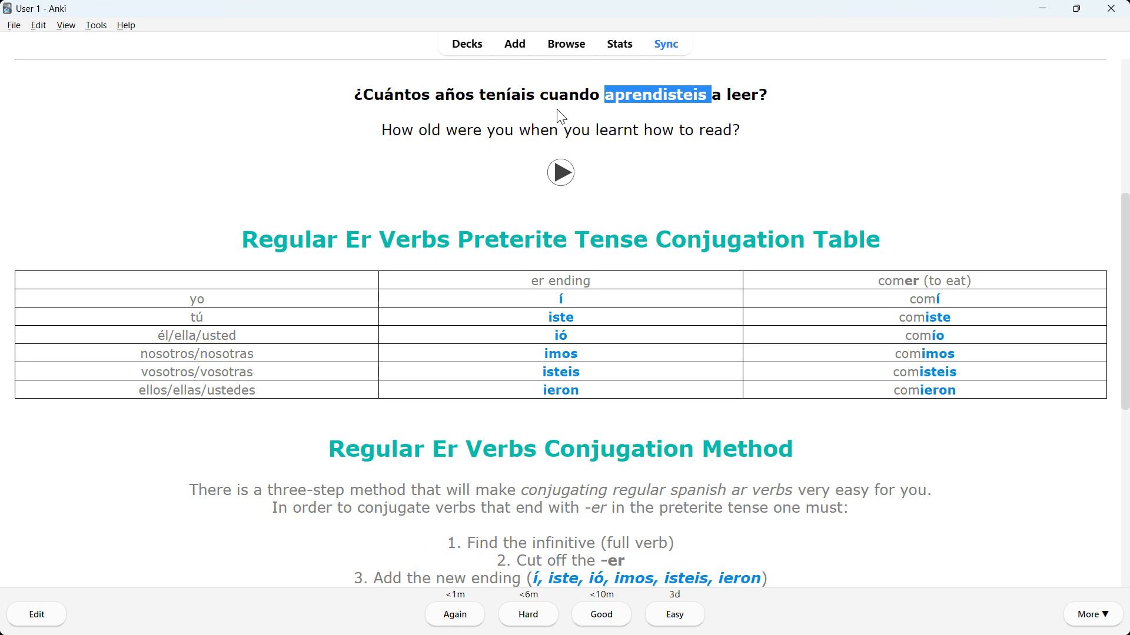
pyautogui.click(558, 115)
pyautogui.scroll(5, 559, 116)
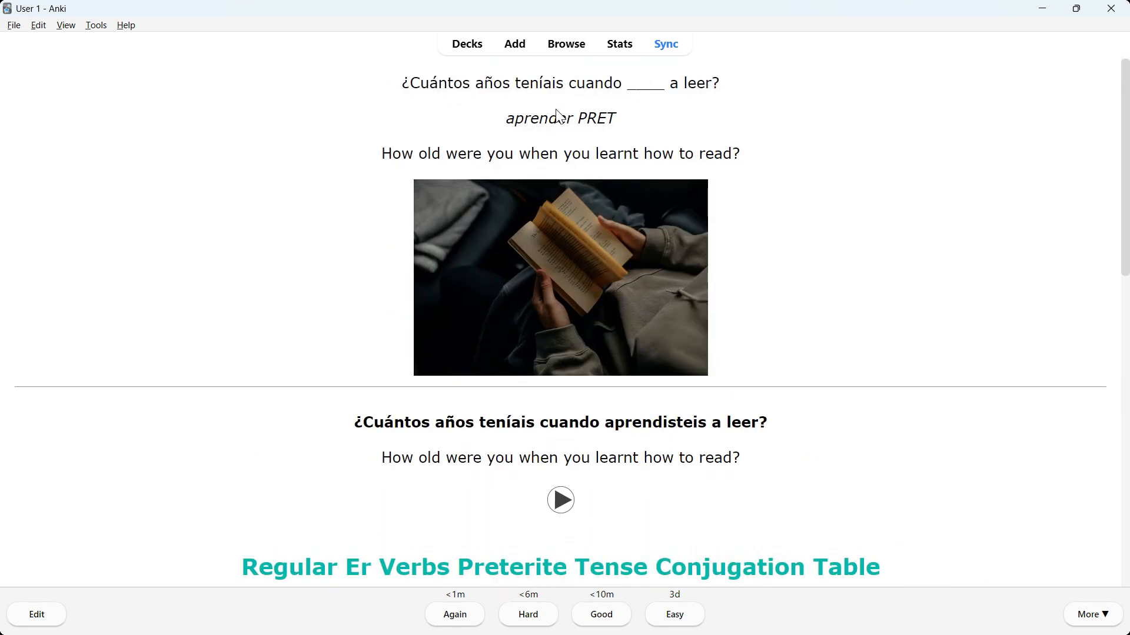
pyautogui.press('space')
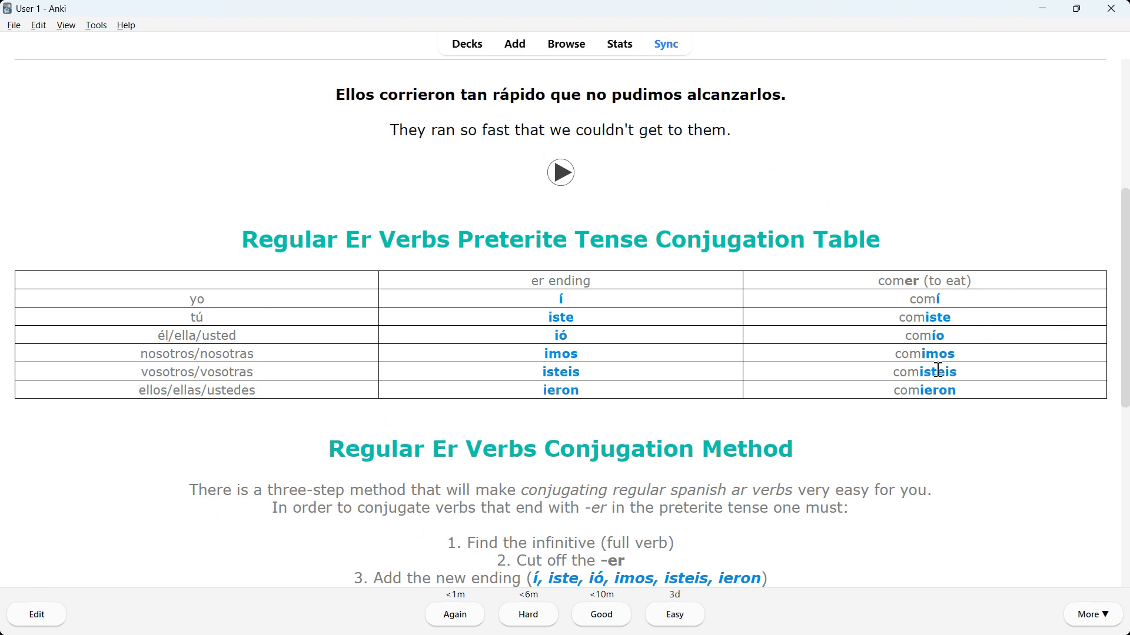
# - Highlight the "ieron" ending of "comieron" in the conjugation table and rate the "They ran so fast" card Good
pyautogui.moveTo(924, 396); pyautogui.dragTo(974, 398)
pyautogui.click(737, 184)
pyautogui.press('space')
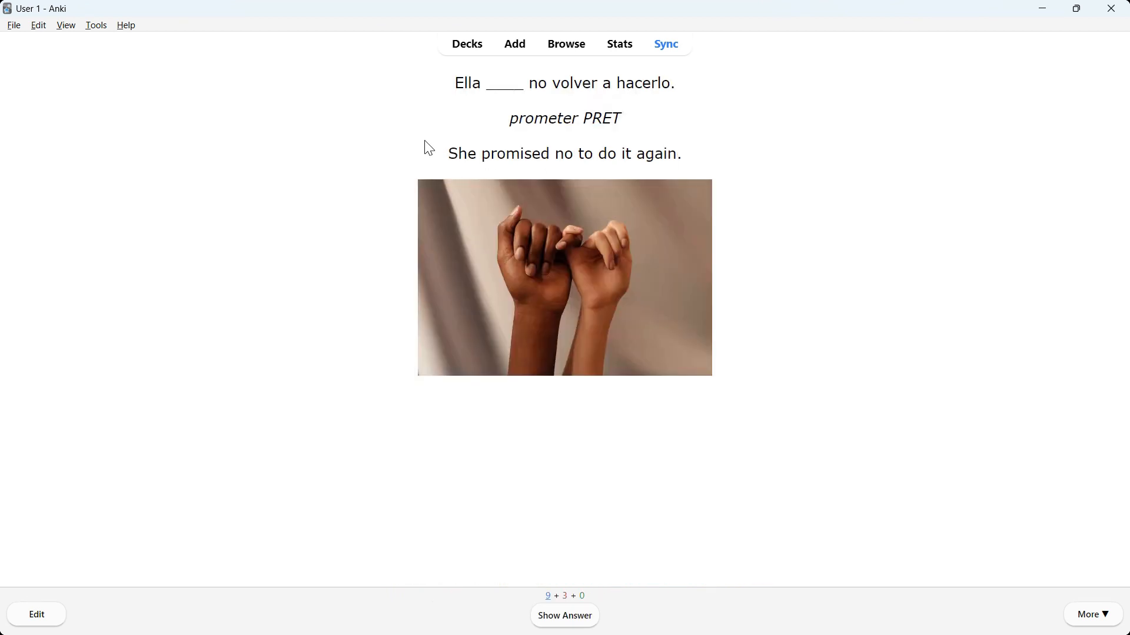
# - Reveal the answer of the "prometer PRET" card, rate it Good and reveal the answer of the "vender PRET" card
pyautogui.press('space')
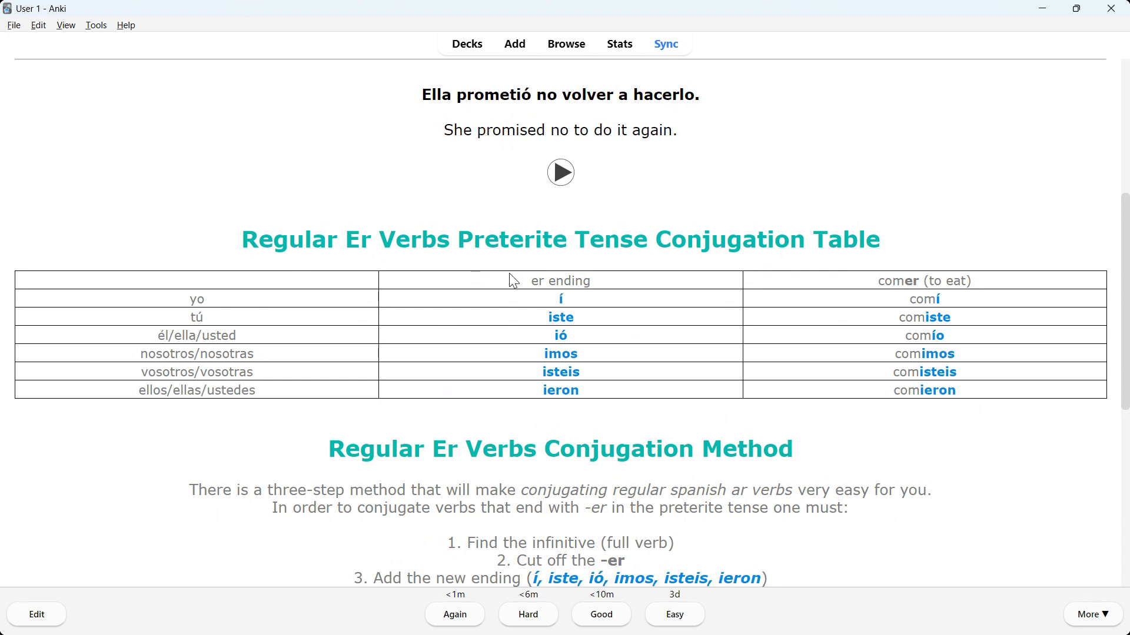
pyautogui.press('space')
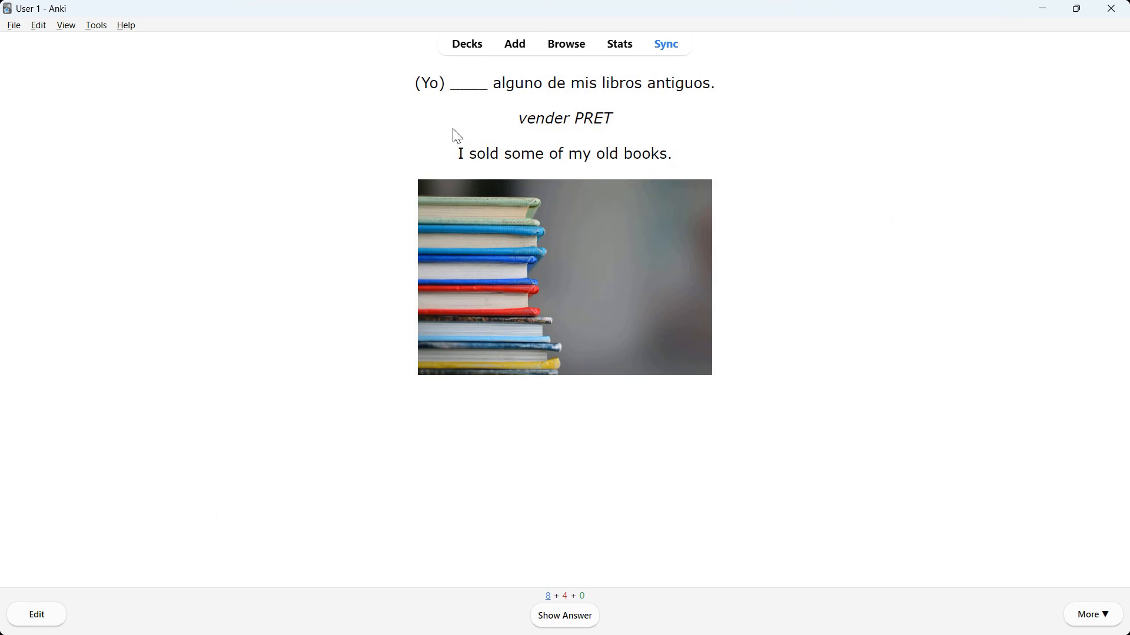
pyautogui.press('space')
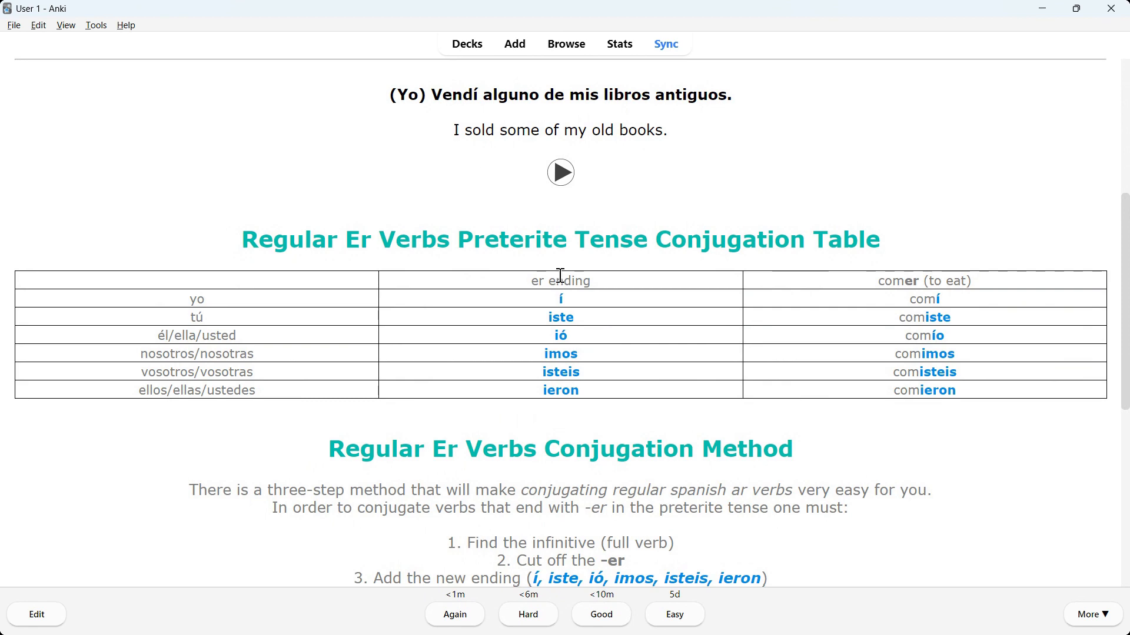
# - Look over the Regular Er Verbs Conjugation Method on the "vender PRET" card and rate the card Good
pyautogui.scroll(-5, 347, 337)
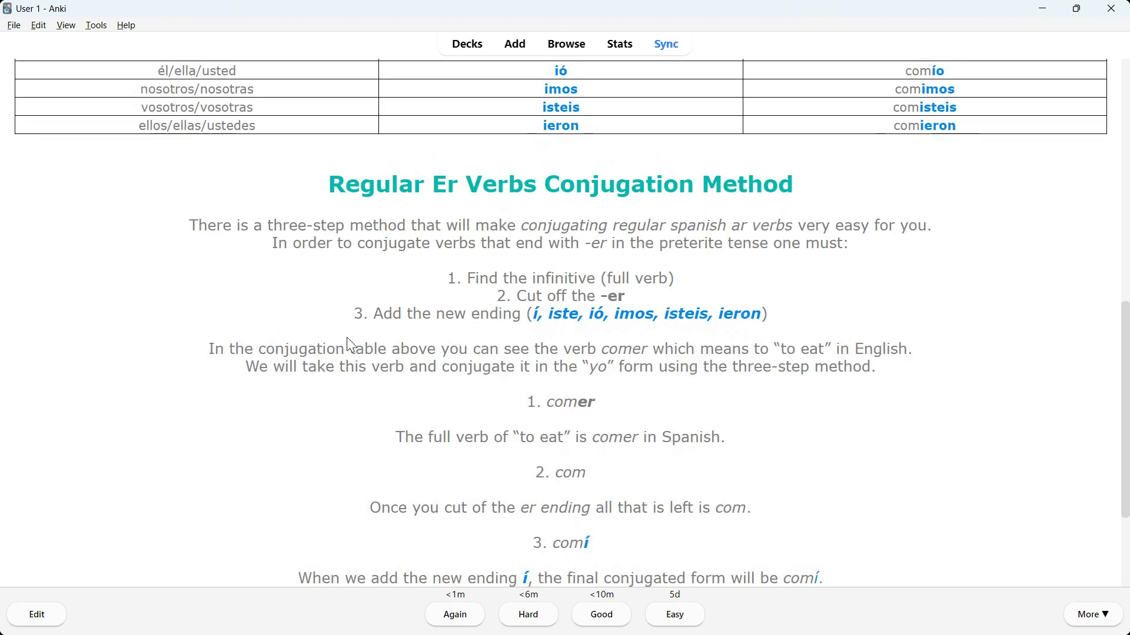
pyautogui.scroll(8, 493, 372)
pyautogui.press('space')
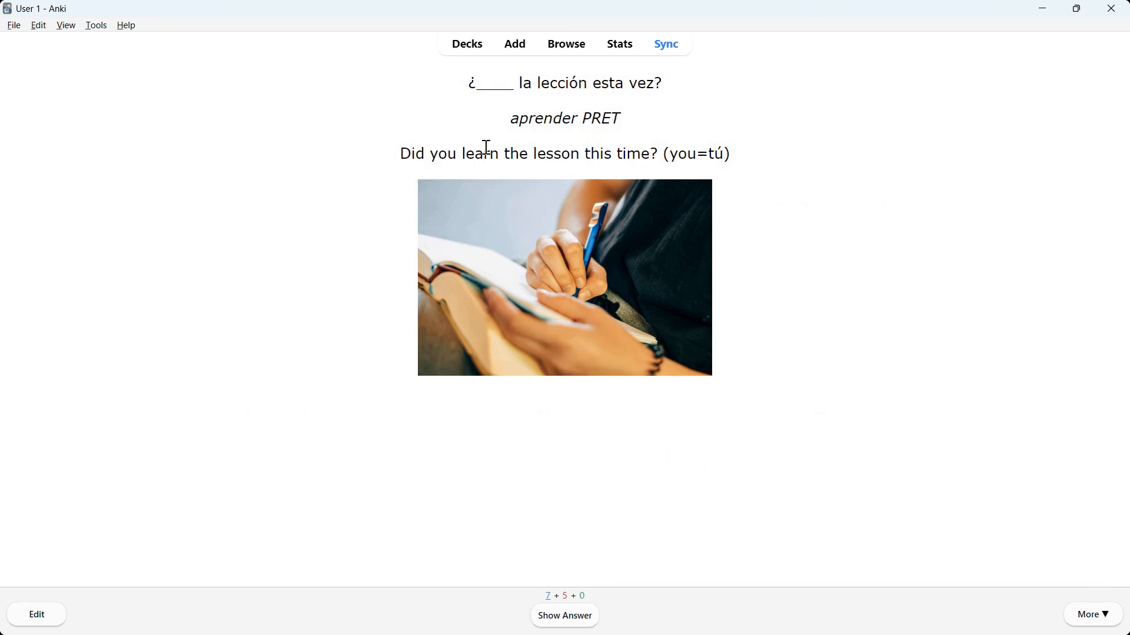
# - Reveal and rate Good the "Did you learn the lesson" card, and reveal the typed-answer restaurant card with its answer left blank
pyautogui.press('space')
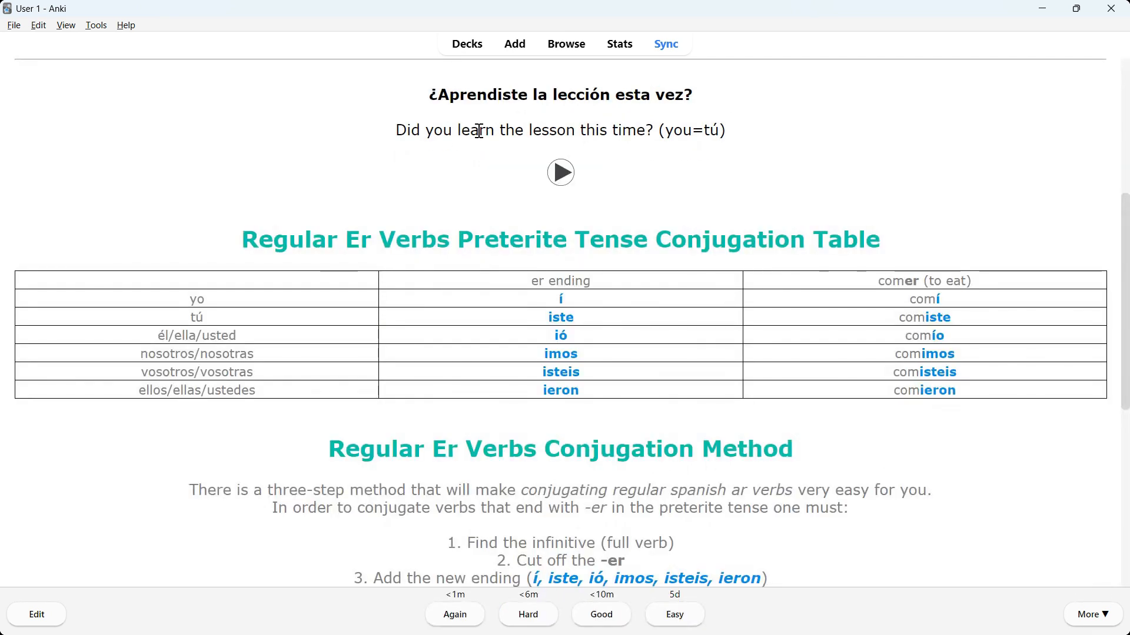
pyautogui.press('space')
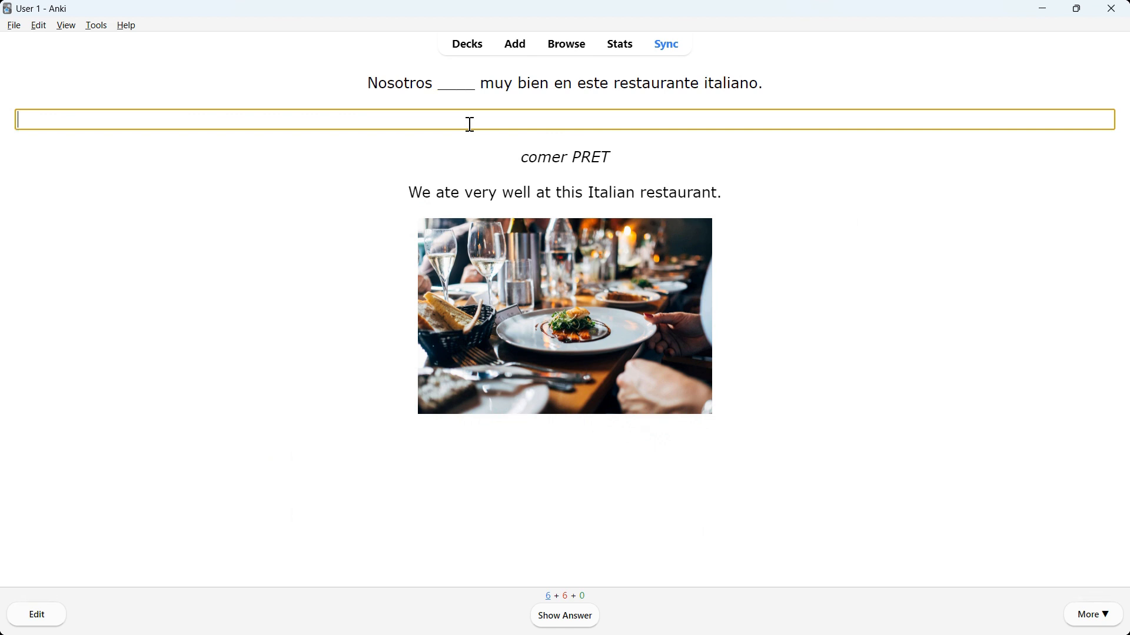
pyautogui.press('Return')
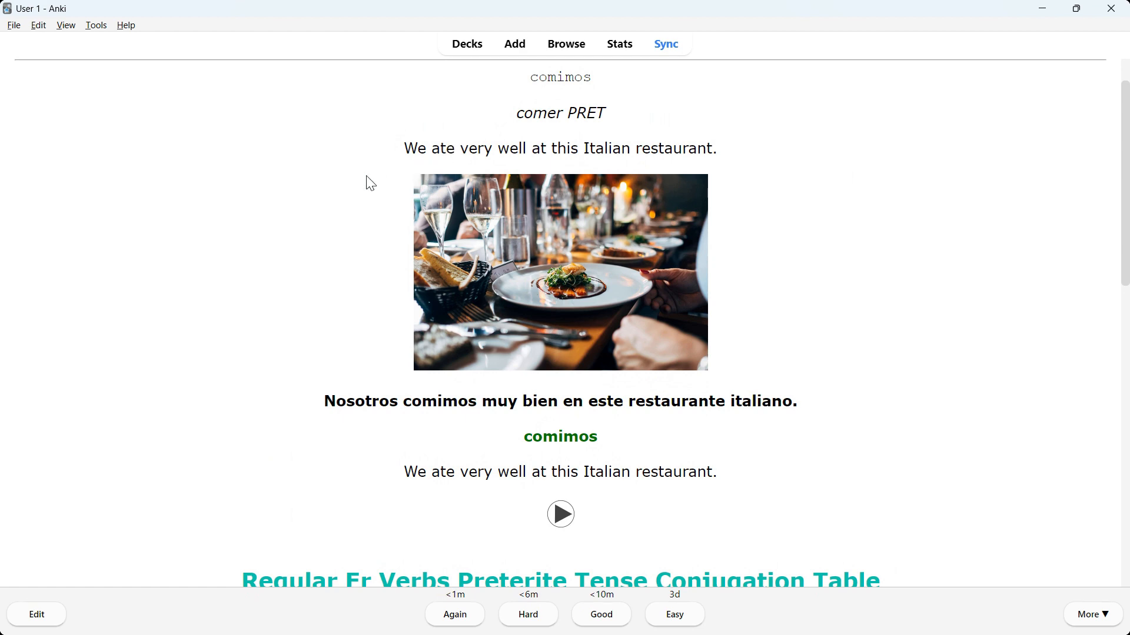
# - Examine the back of the restaurant card, comparing the "comimos" answer with the pronouns and endings in the preterite conjugation table
pyautogui.scroll(-5, 370, 183)
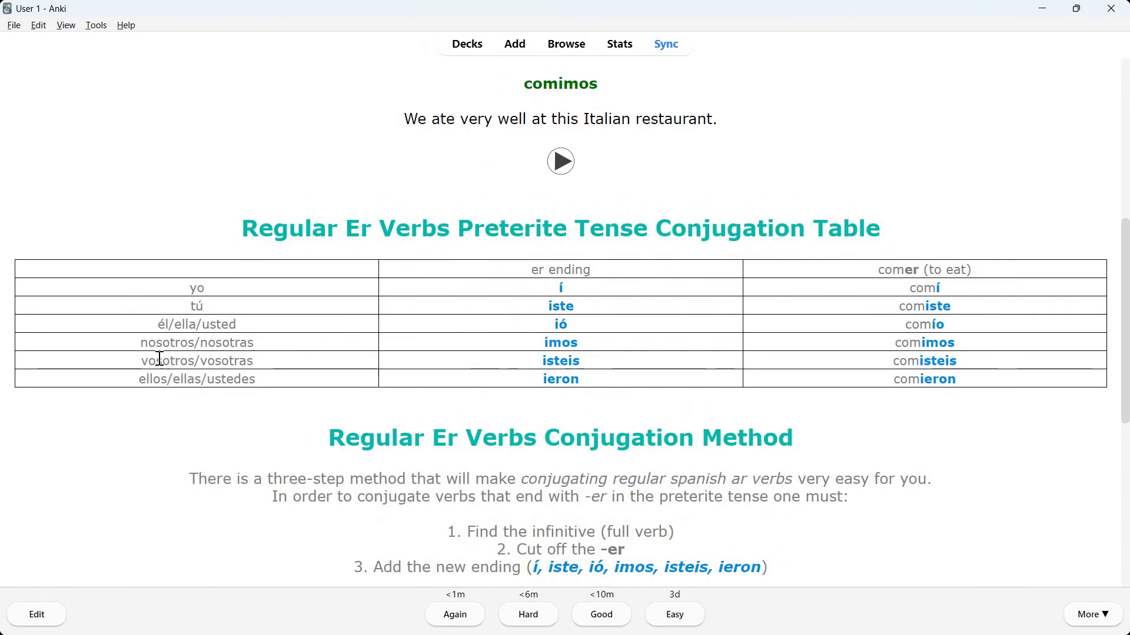
pyautogui.doubleClick(158, 359)
pyautogui.click(426, 346)
pyautogui.scroll(1, 426, 346)
pyautogui.scroll(-1, 383, 300)
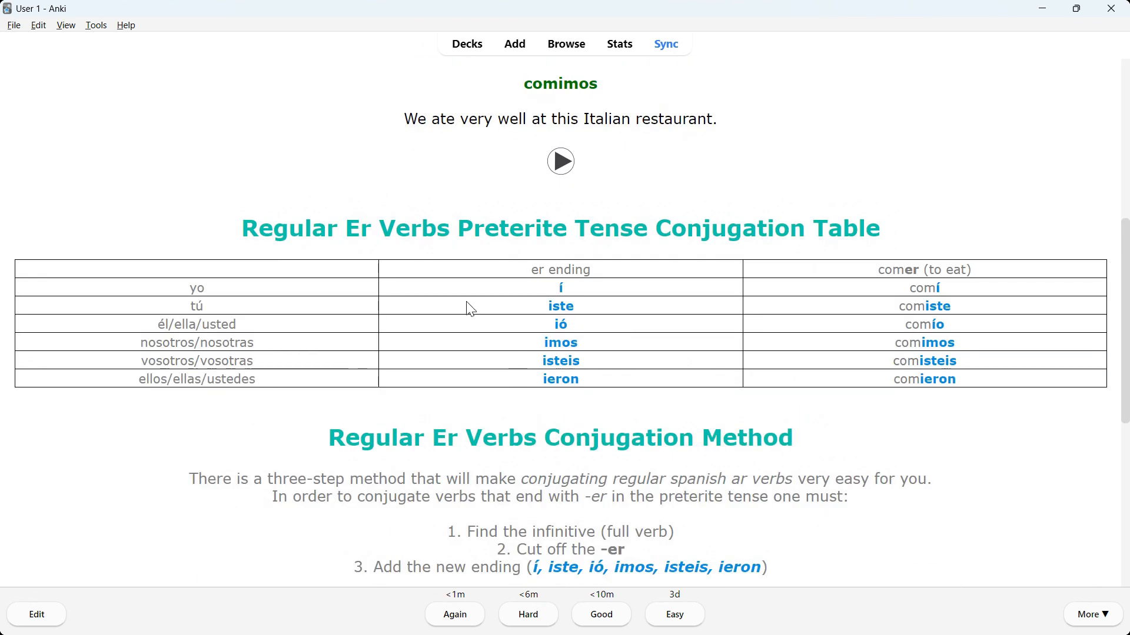
pyautogui.scroll(6, 423, 365)
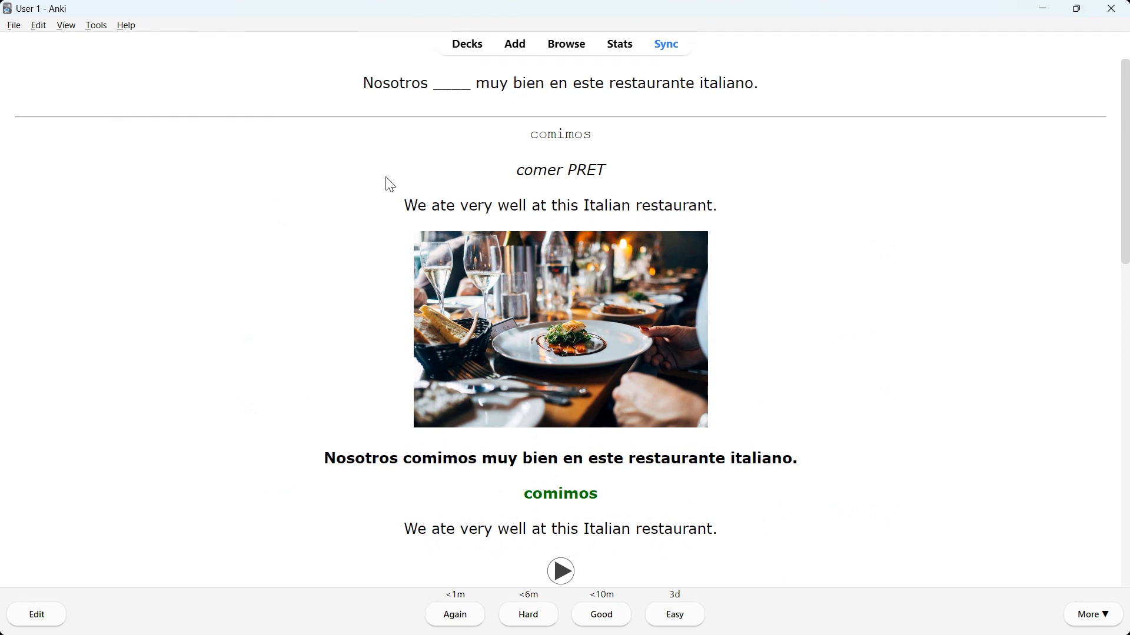
pyautogui.scroll(-6, 365, 206)
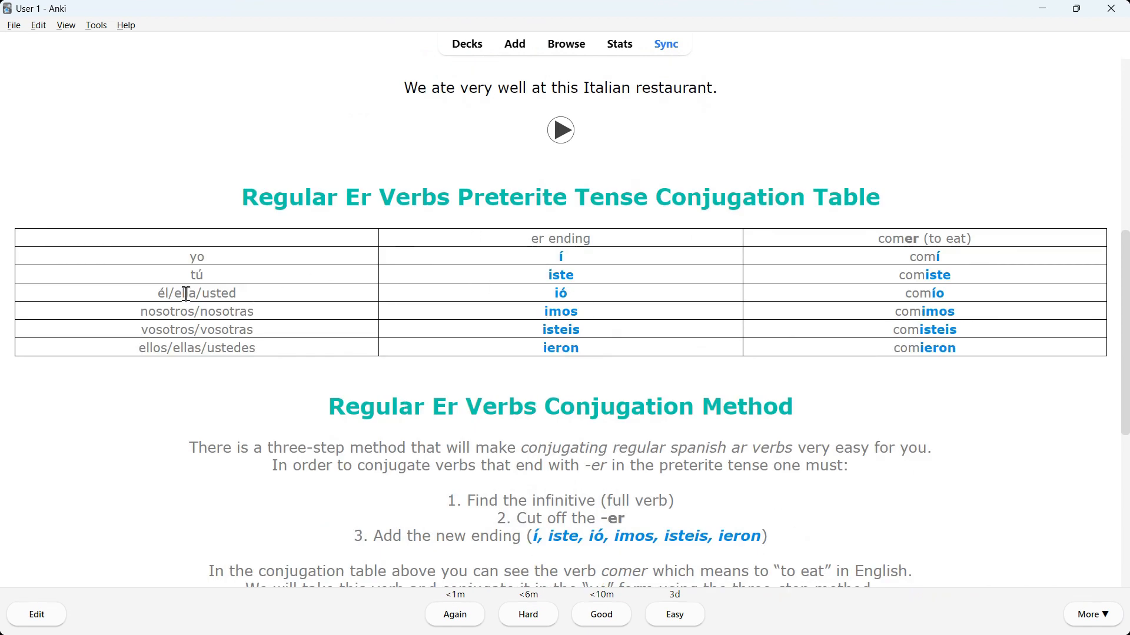
pyautogui.scroll(6, 517, 330)
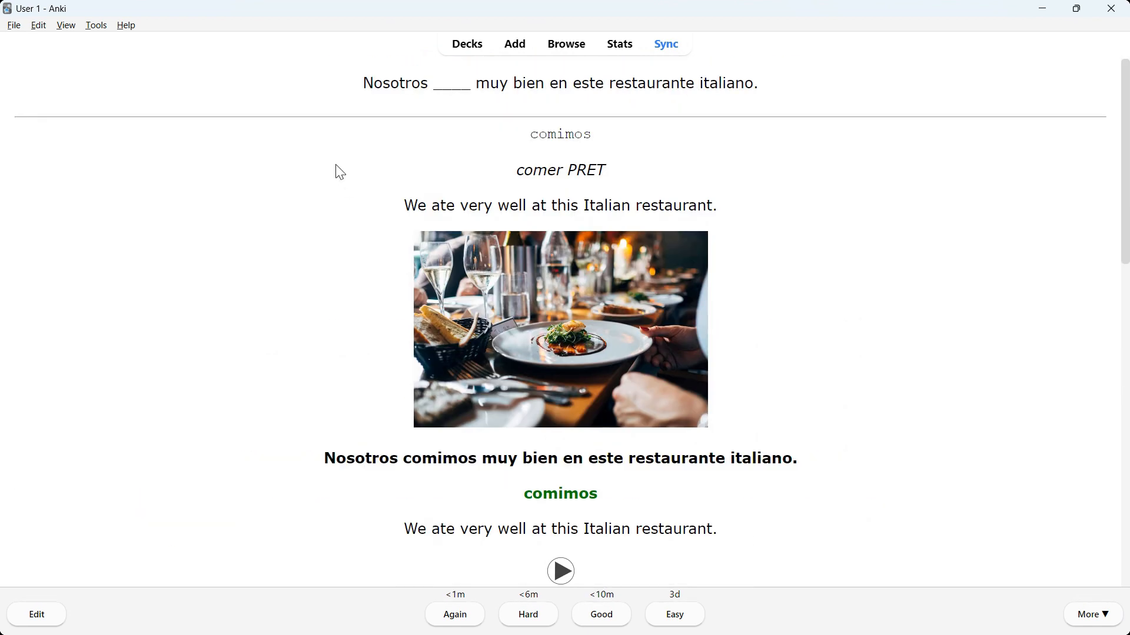
# - Return to the deck list, collapse Chapter 2: Verbs and look through the subdecks of Chapter 3: Idioms
pyautogui.click(471, 45)
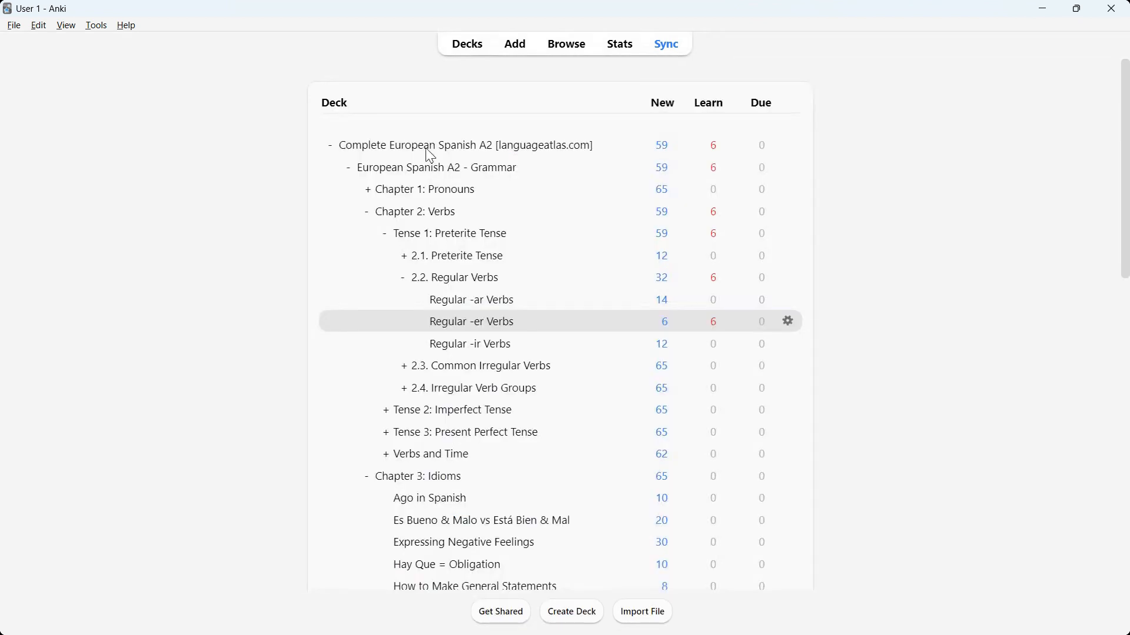
pyautogui.click(369, 213)
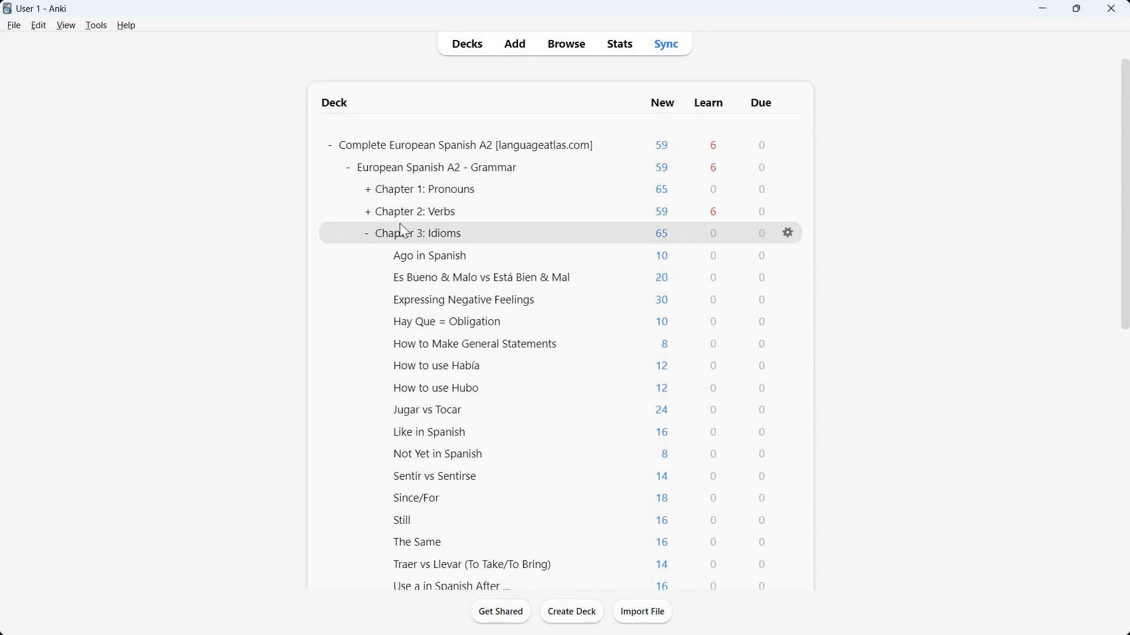
pyautogui.scroll(-3, 402, 230)
pyautogui.scroll(2, 402, 232)
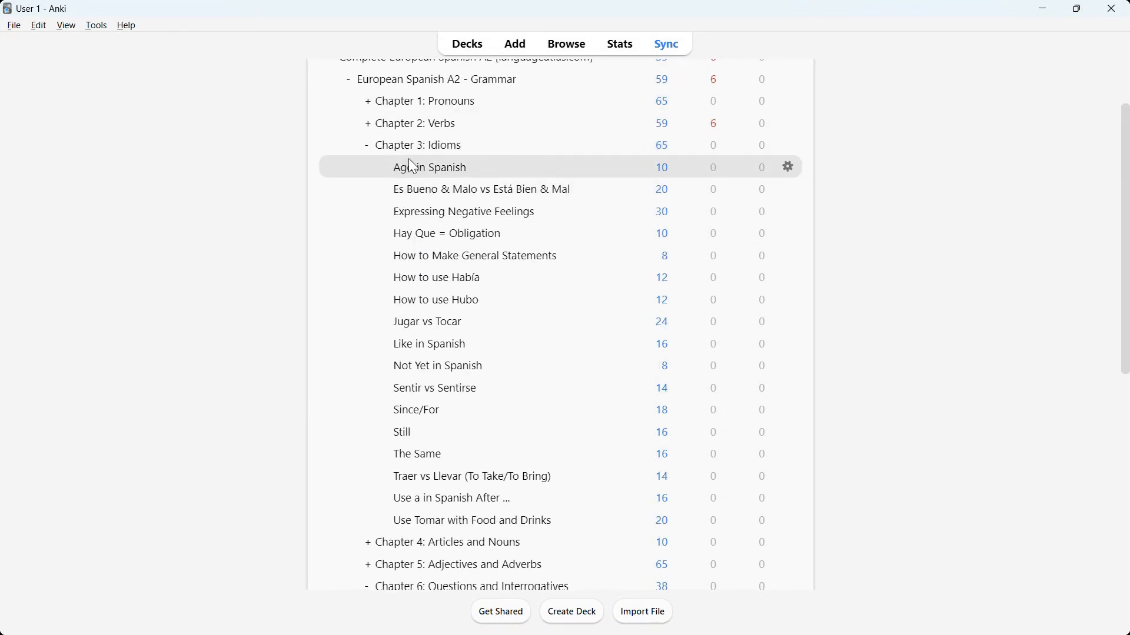
pyautogui.scroll(-2, 429, 242)
pyautogui.scroll(2, 418, 244)
pyautogui.scroll(-2, 457, 234)
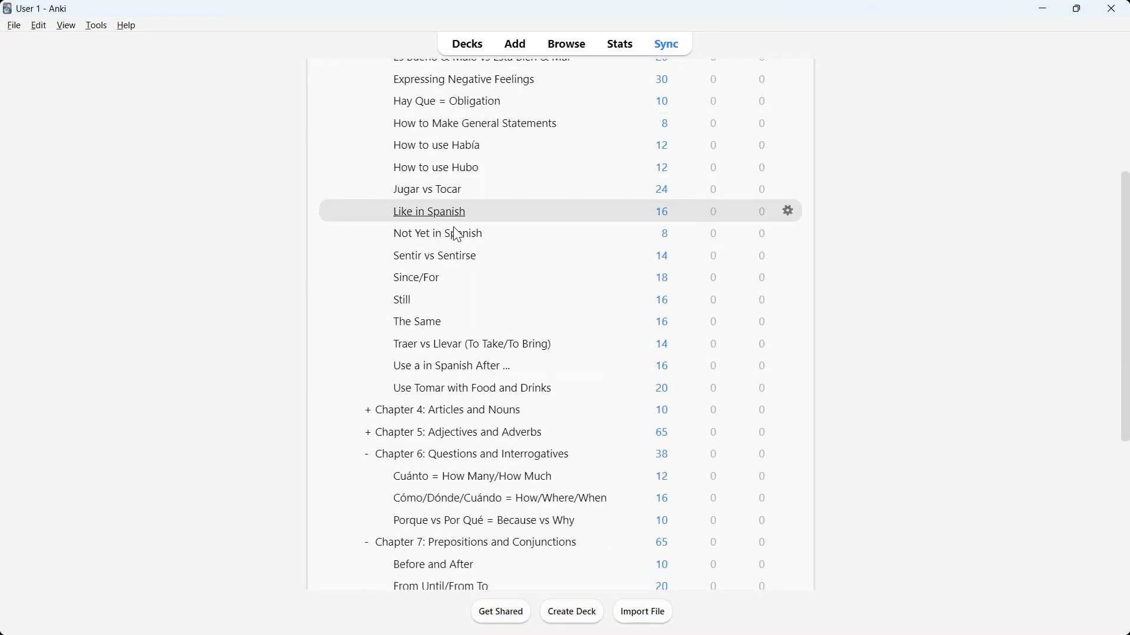
# - Start studying the "Use a in Spanish After ..." deck and highlight the first card's sentence and its two blanks
pyautogui.click(422, 378)
pyautogui.click(645, 160)
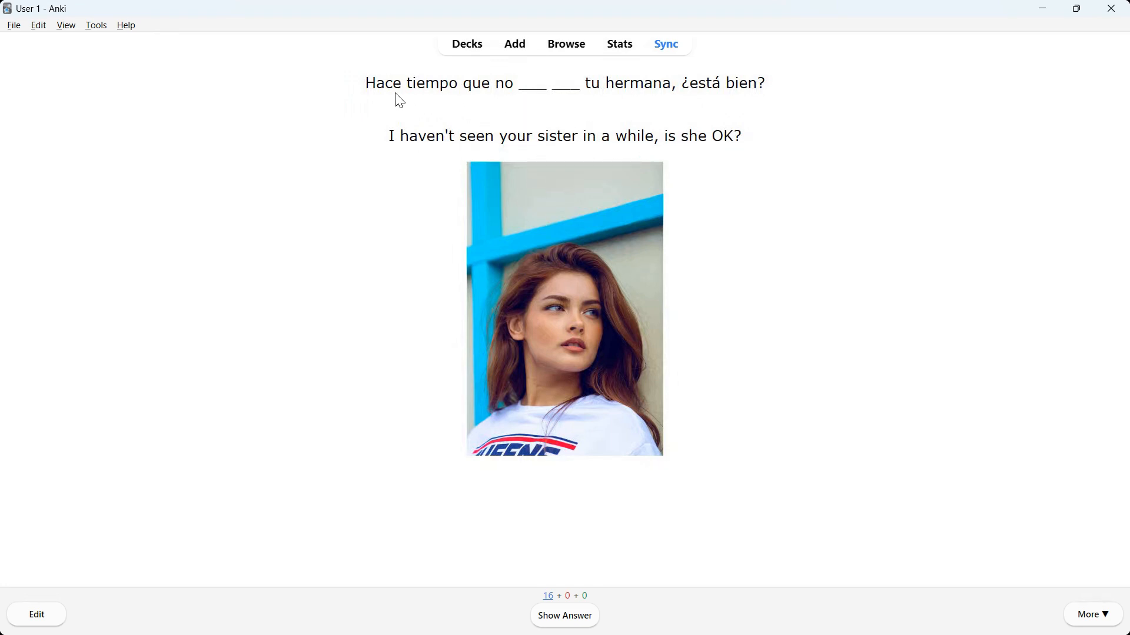
pyautogui.moveTo(375, 83); pyautogui.dragTo(789, 83)
pyautogui.click(545, 113)
pyautogui.moveTo(521, 85); pyautogui.dragTo(576, 82)
pyautogui.click(575, 93)
# - Reveal the sister card's answer and examine the explanation of "a" after buscar, conocer, ver and visitar through to its end
pyautogui.press('space')
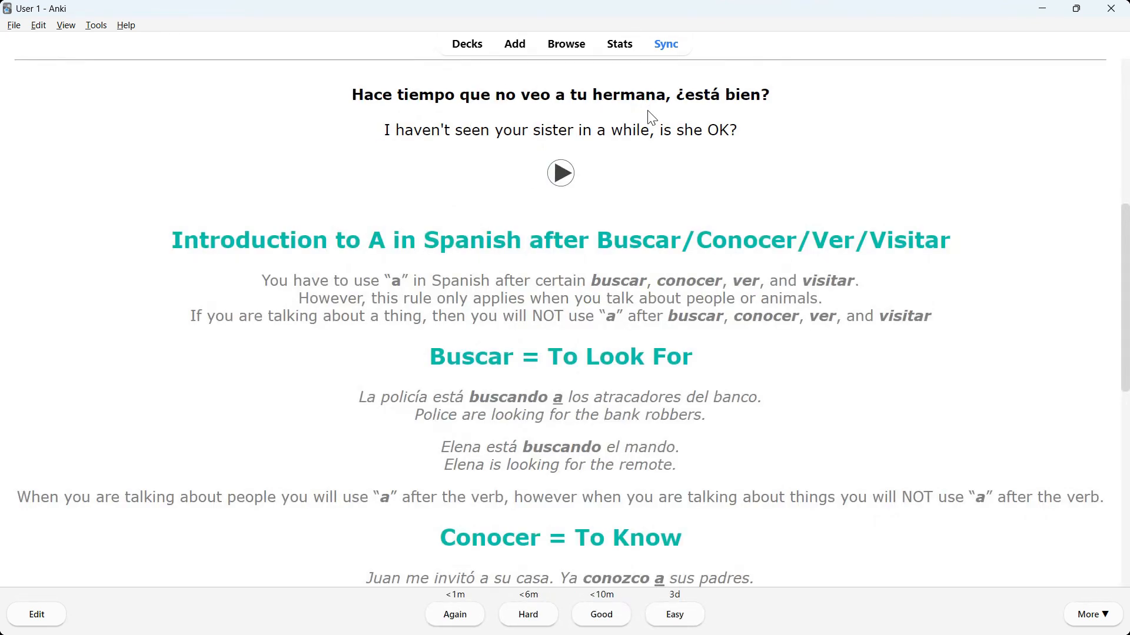
pyautogui.scroll(6, 652, 117)
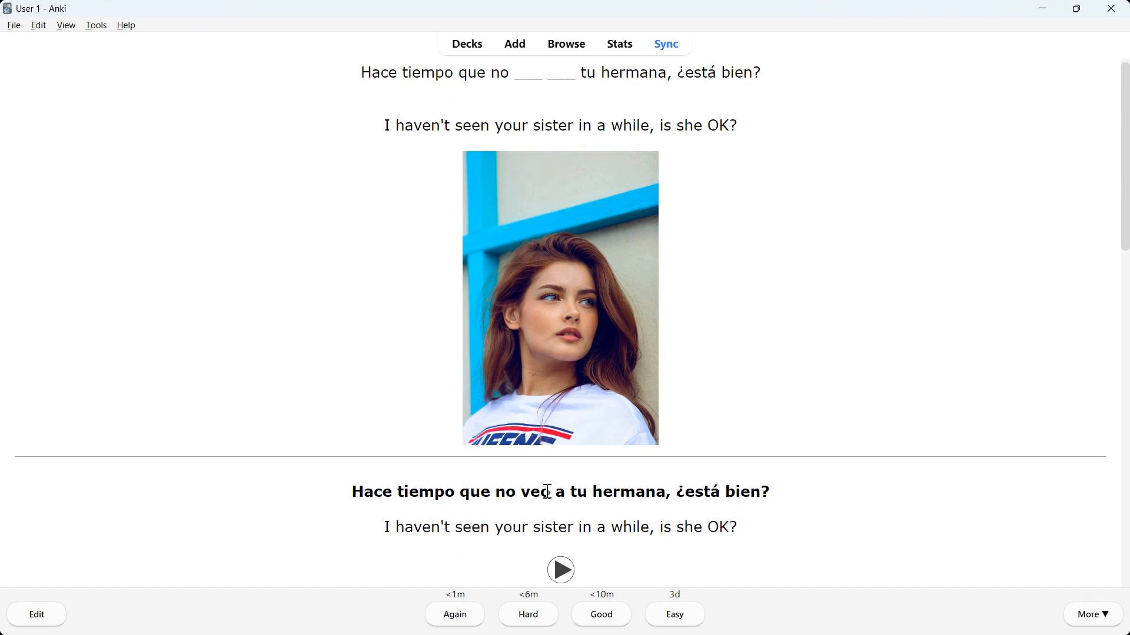
pyautogui.scroll(-6, 555, 490)
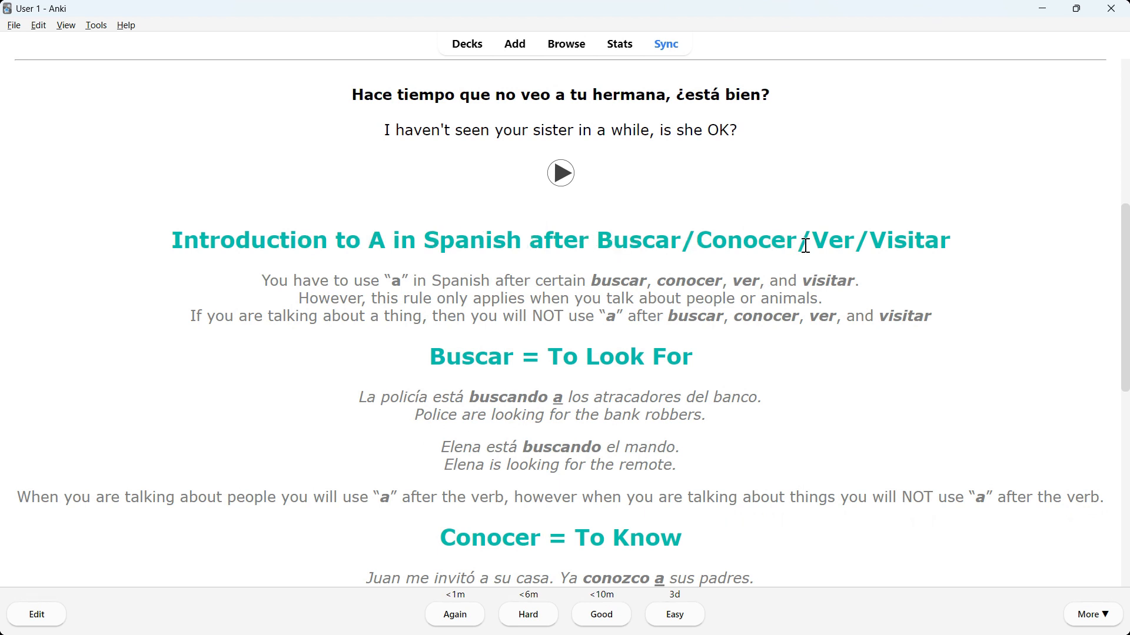
pyautogui.scroll(-2, 670, 265)
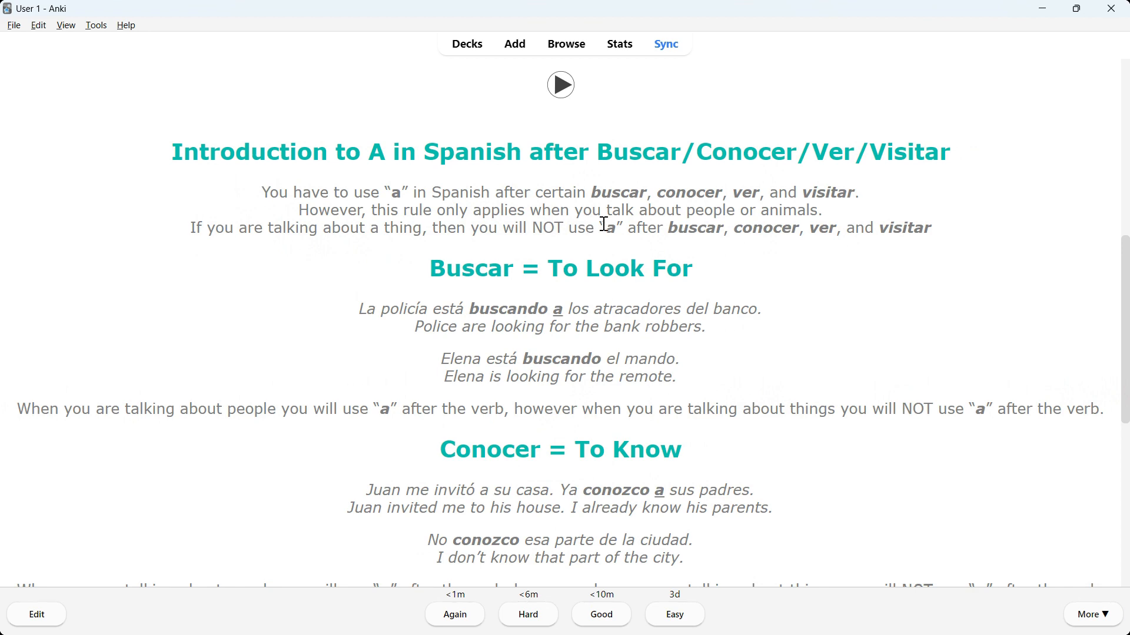
pyautogui.scroll(-1, 761, 224)
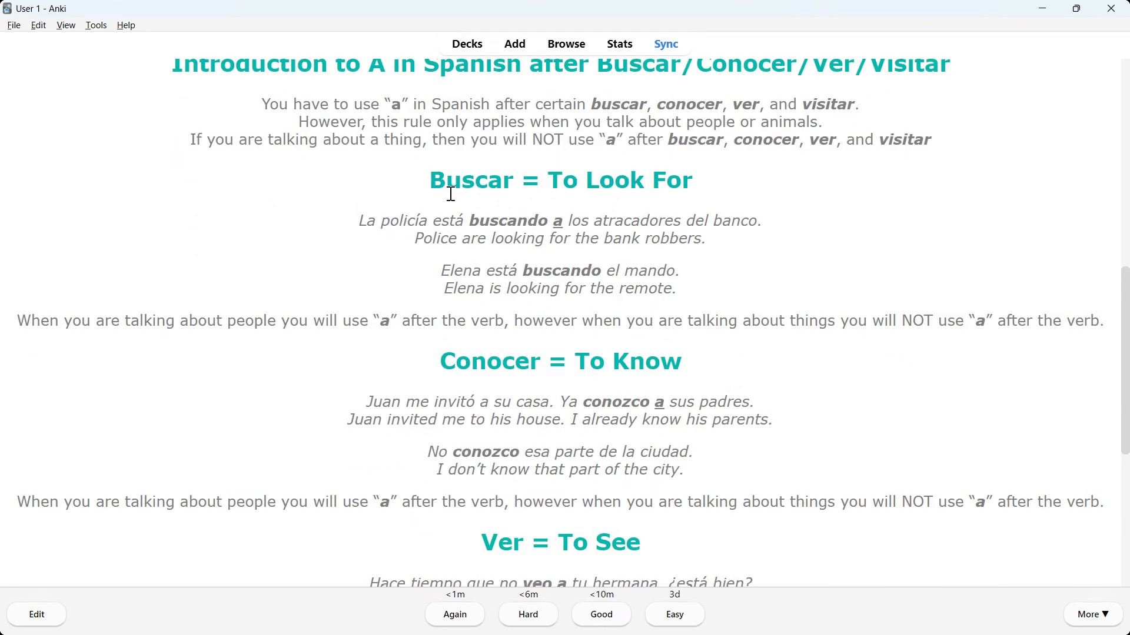
pyautogui.scroll(-2, 588, 215)
pyautogui.scroll(-1, 521, 207)
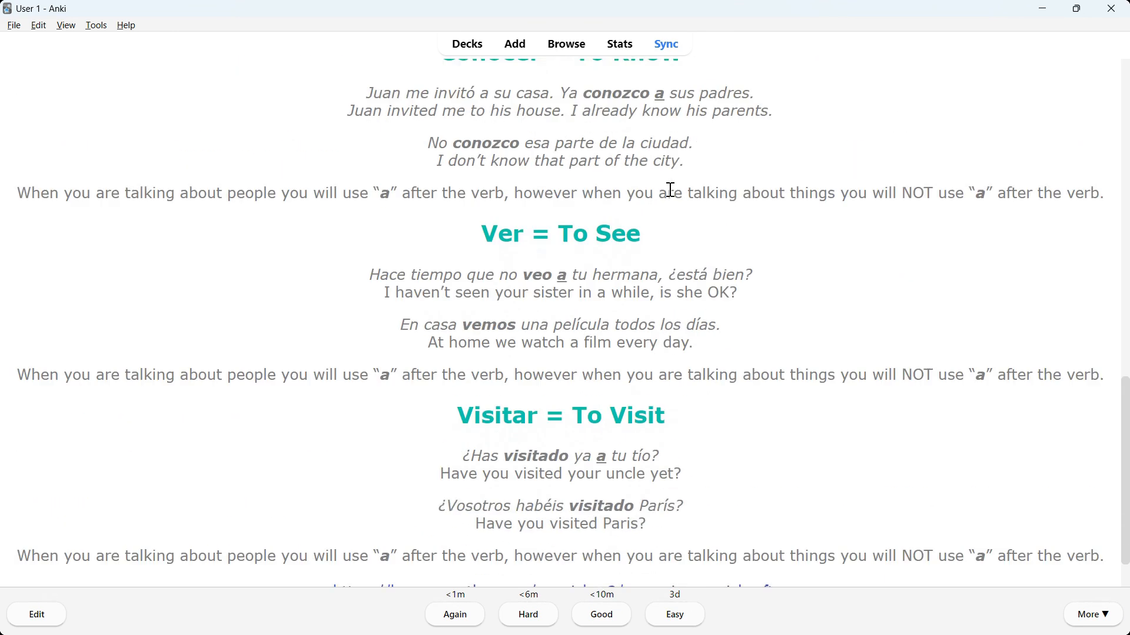
pyautogui.scroll(-1, 605, 231)
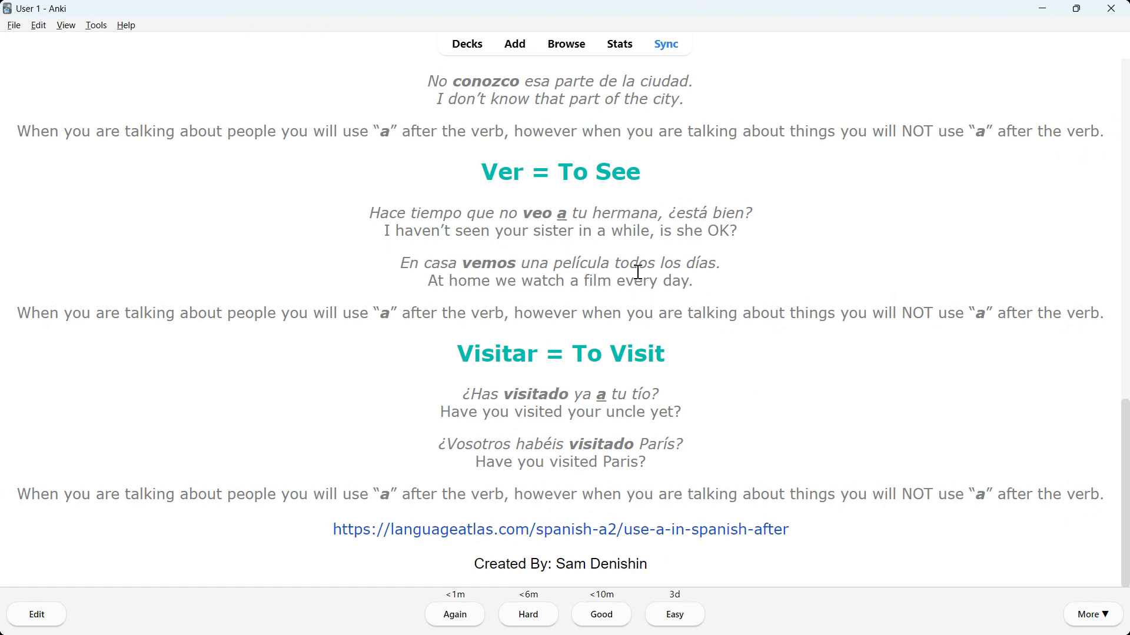
# - Return to the sister card's front and rate it Good, and likewise reveal and rate Good the "Have you visited your uncle yet?" card
pyautogui.scroll(10, 526, 252)
pyautogui.scroll(5, 526, 252)
pyautogui.press('space')
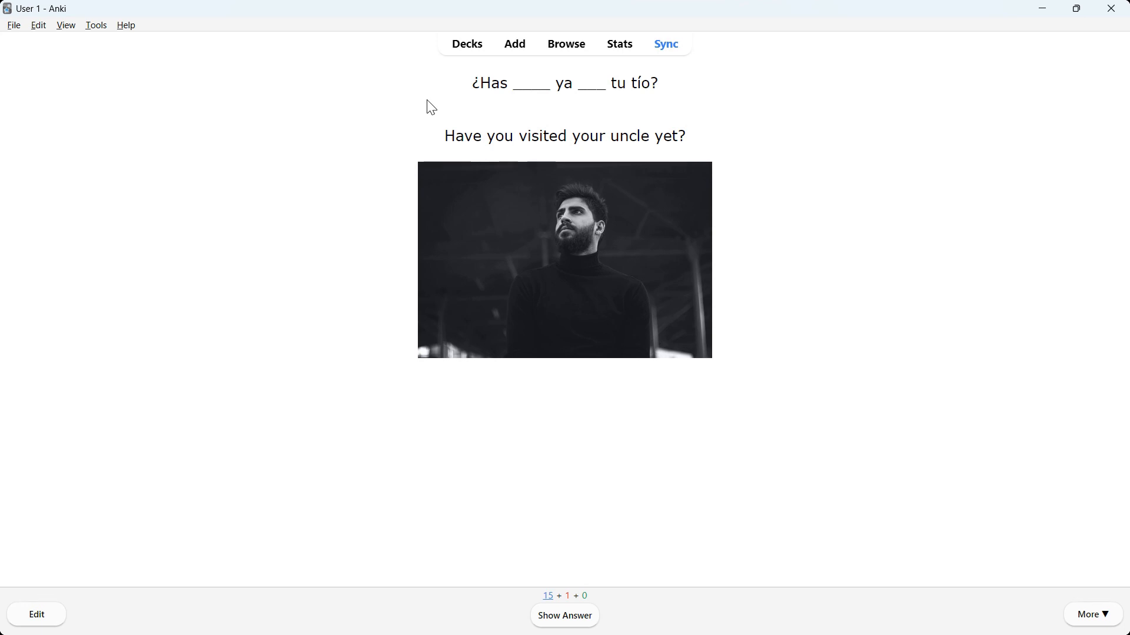
pyautogui.press('space')
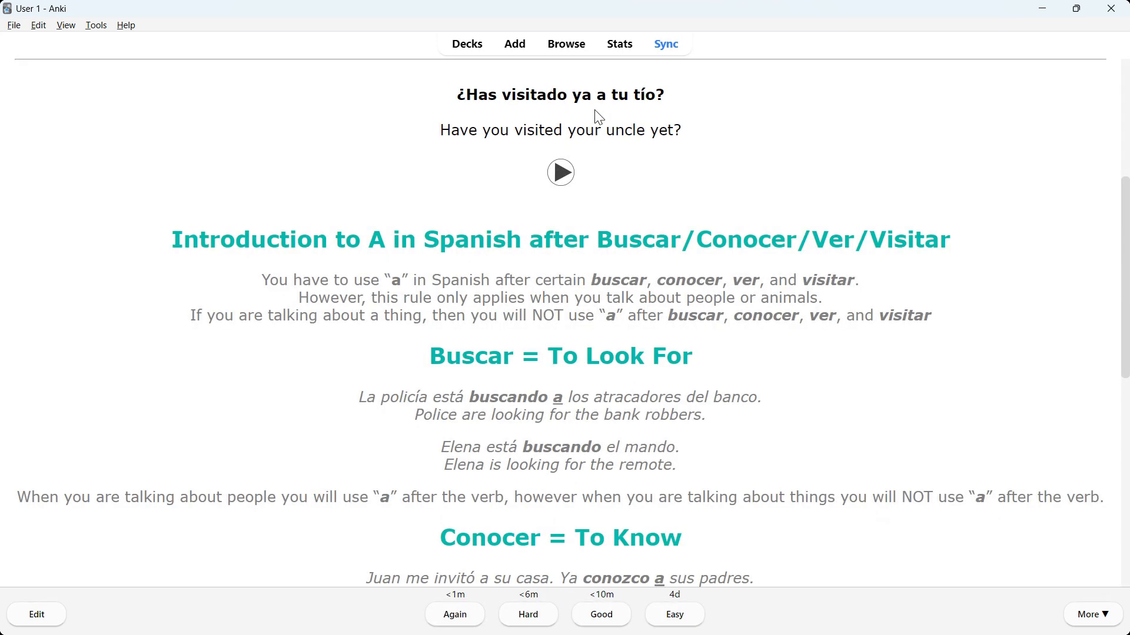
pyautogui.scroll(5, 462, 151)
pyautogui.press('space')
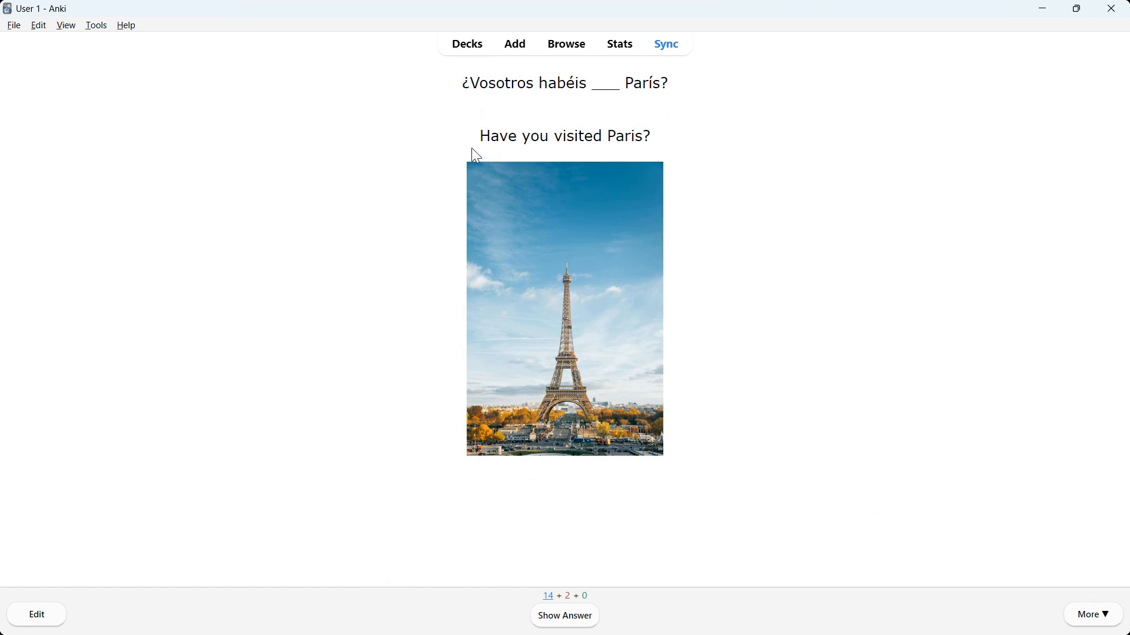
# - Reveal the "Have you visited Paris?" card's answer, rate it Good and reveal the answer of the "At home we watch a film" card
pyautogui.press('space')
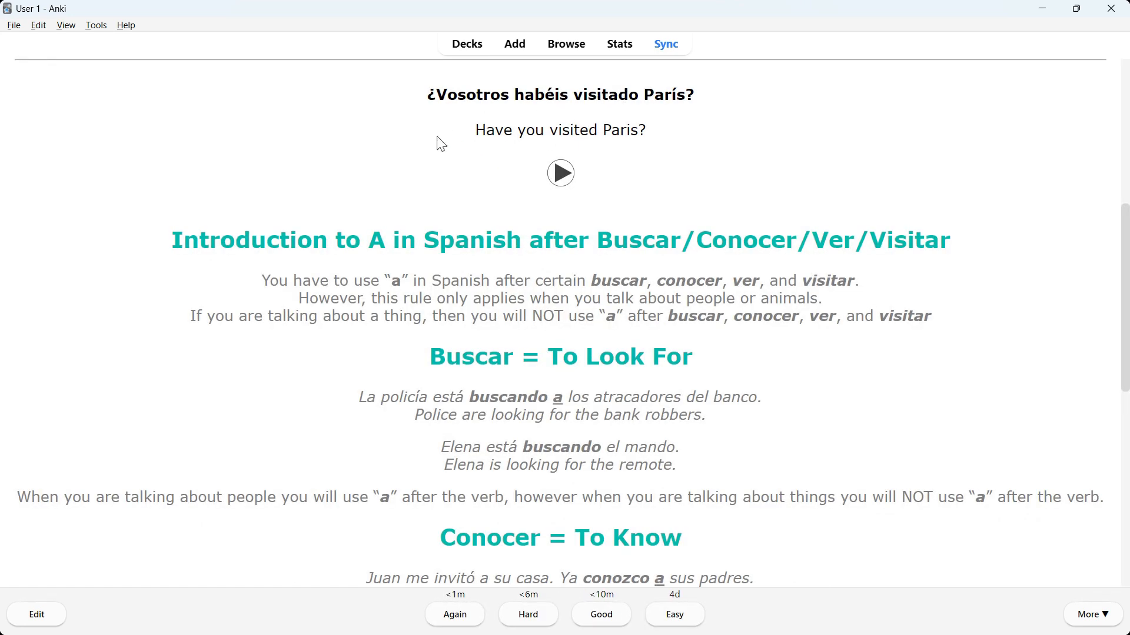
pyautogui.press('space')
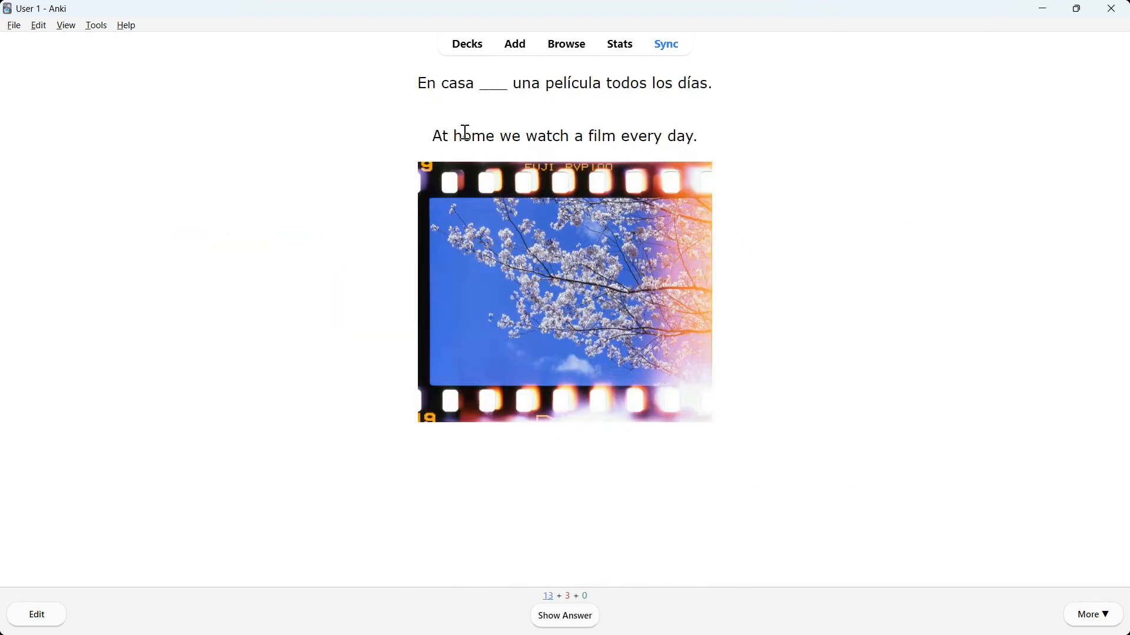
pyautogui.press('space')
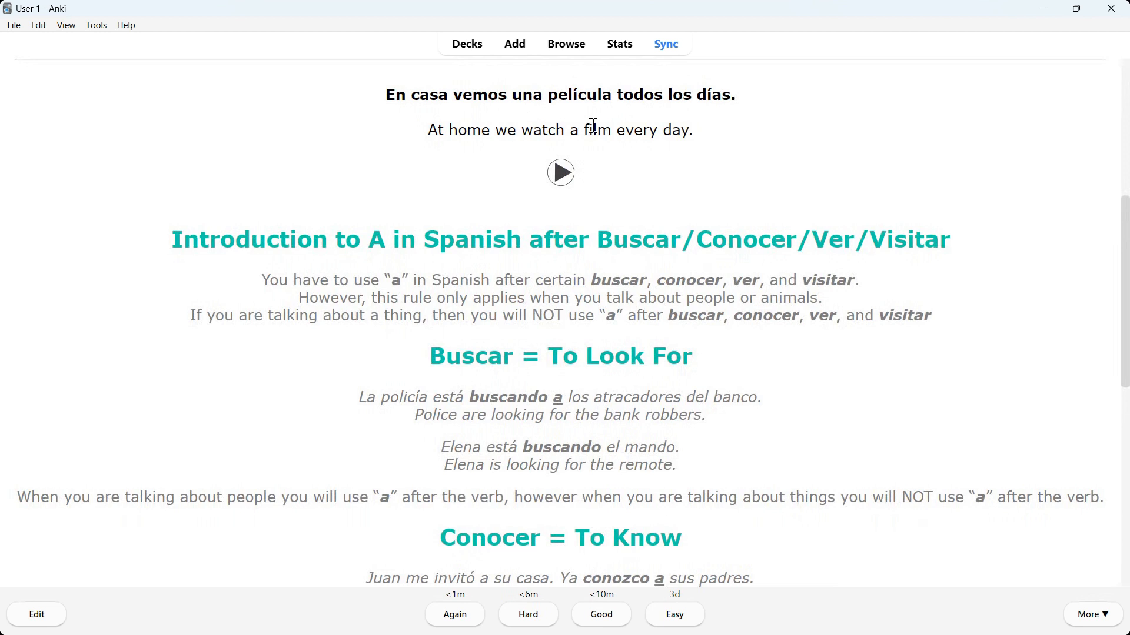
# - Rate the film card Good, and reveal and rate Good the "I already know his parents" and "I don't know that part of the city" cards
pyautogui.press('space')
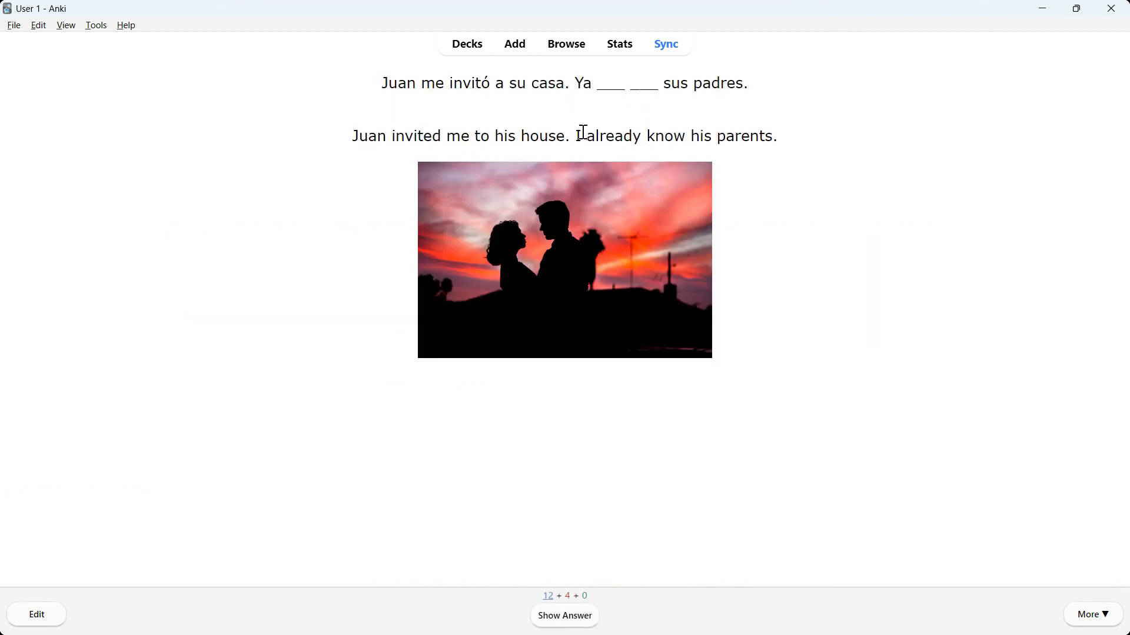
pyautogui.press('space')
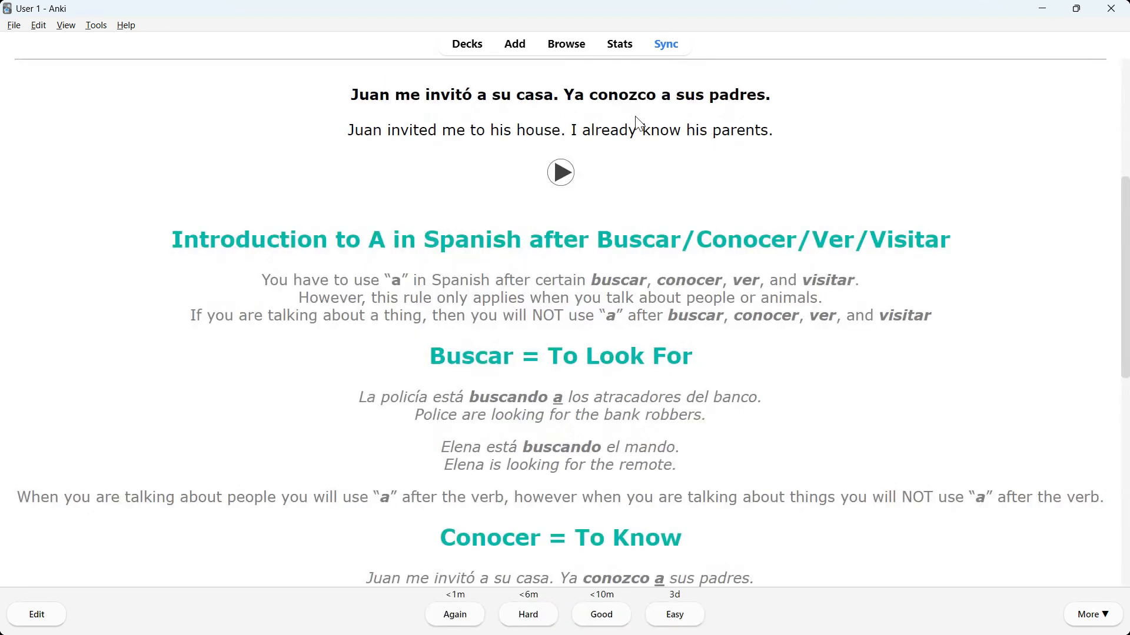
pyautogui.press('space')
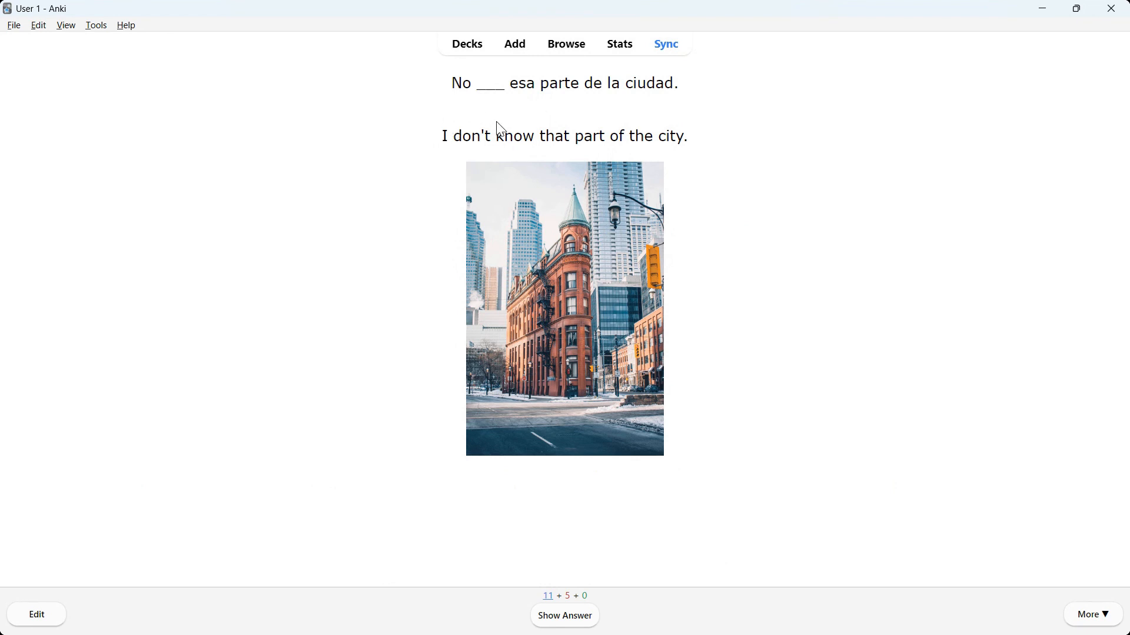
pyautogui.press('space')
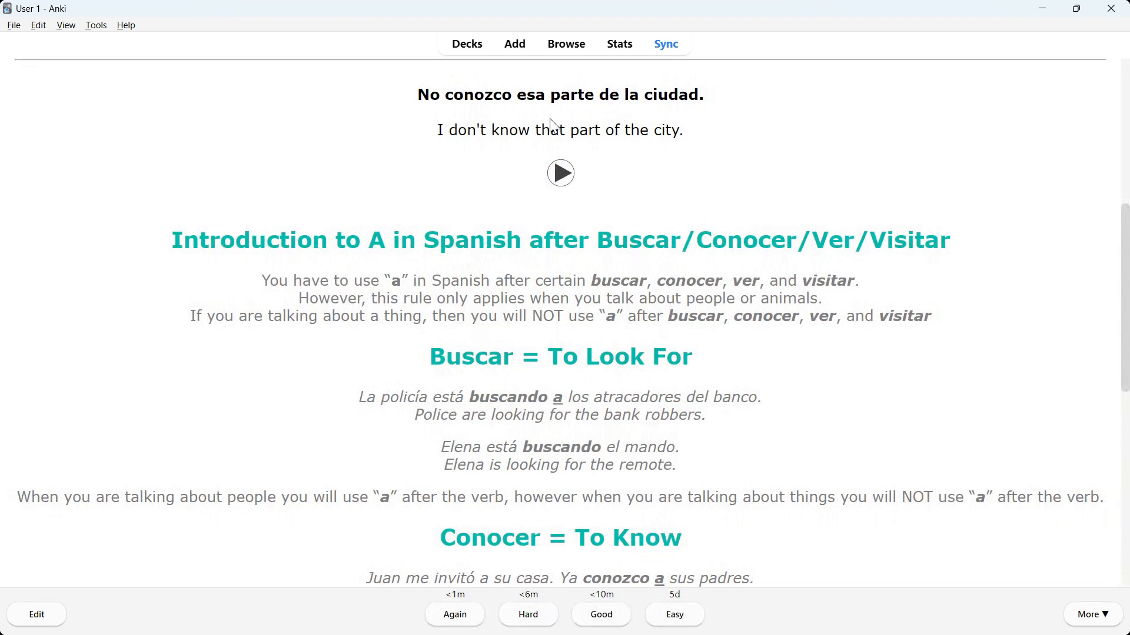
pyautogui.press('space')
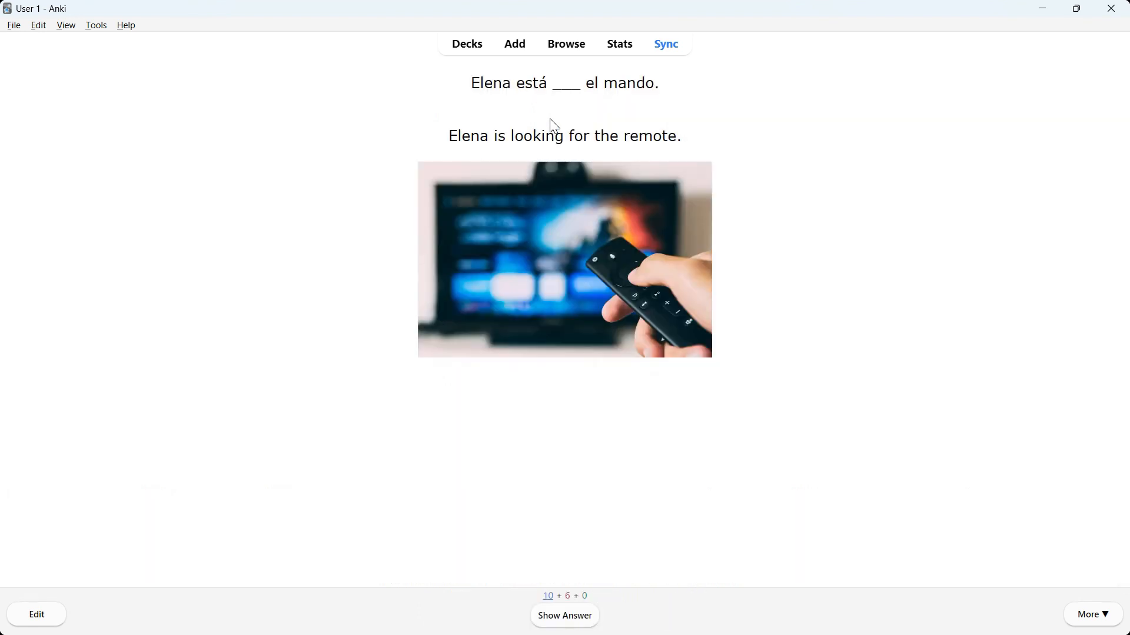
# - Reveal and rate Good the "looking for the remote" and "Police are looking for the bank robbers" cards
pyautogui.press('space')
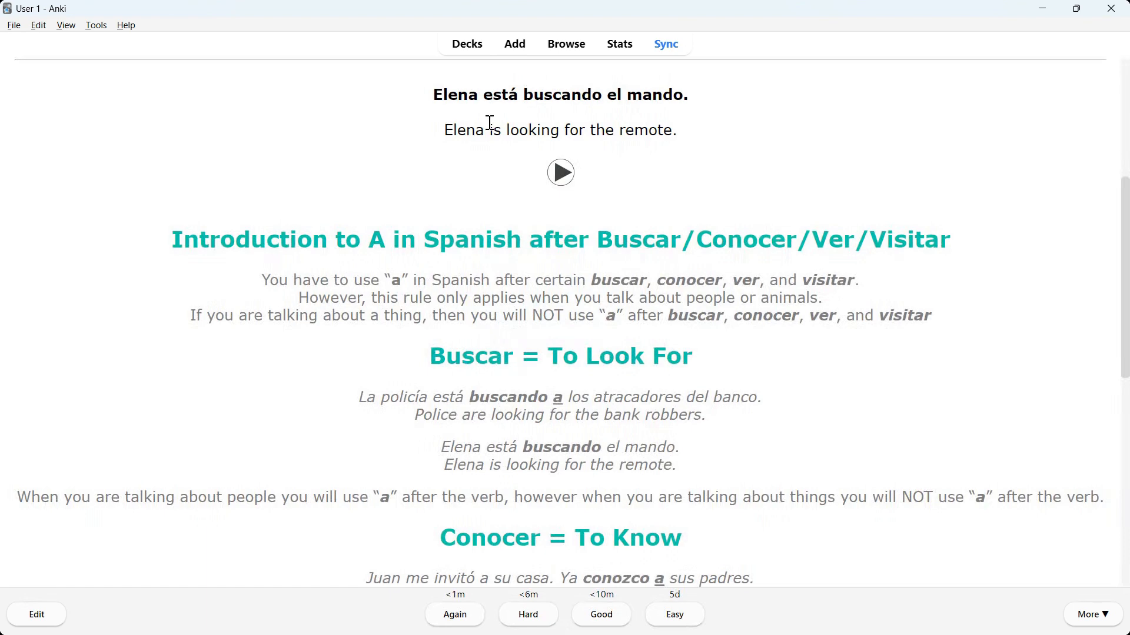
pyautogui.scroll(5, 319, 130)
pyautogui.press('space')
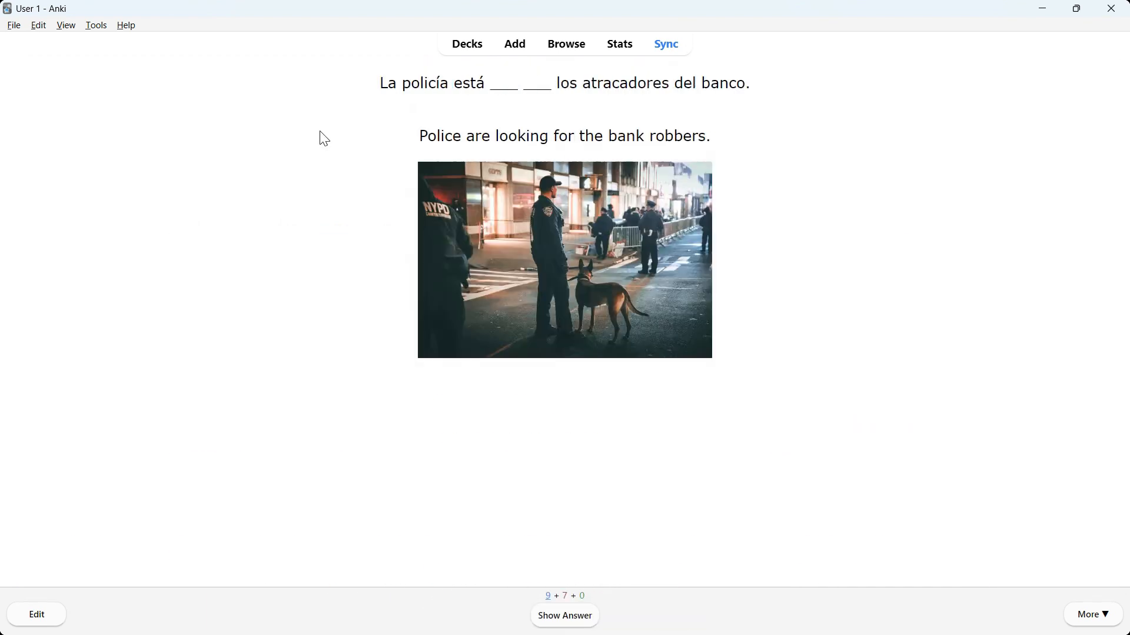
pyautogui.press('space')
pyautogui.press('space')
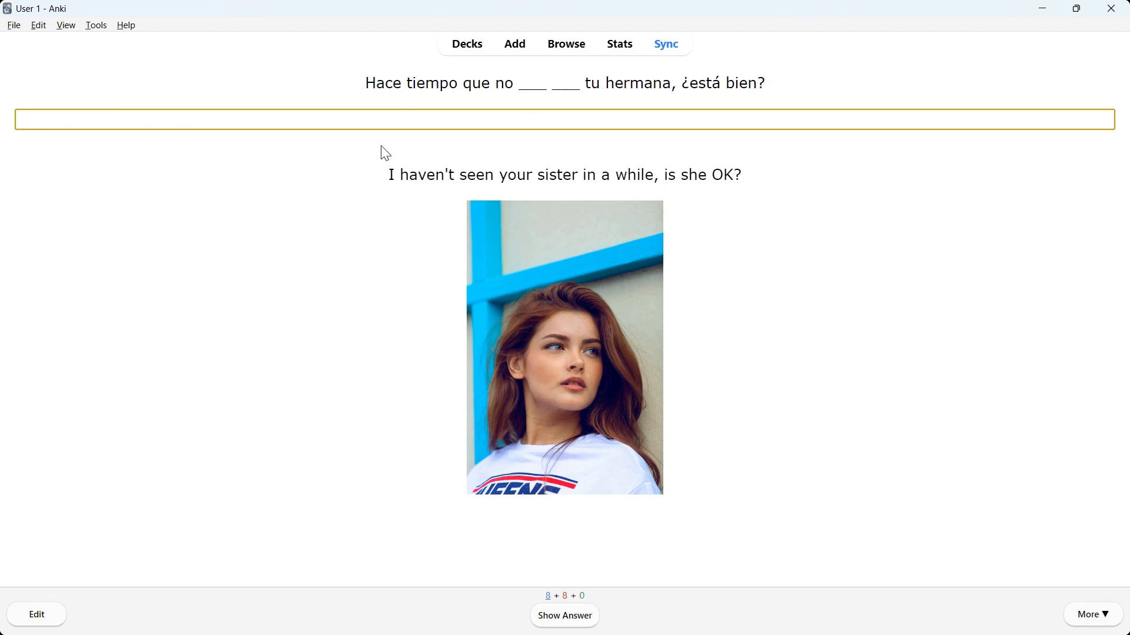
# - Return to the deck list and collapse Chapter 3: Idioms, the European Spanish A2 - Grammar deck and the Complete European Spanish A2 deck
pyautogui.click(455, 53)
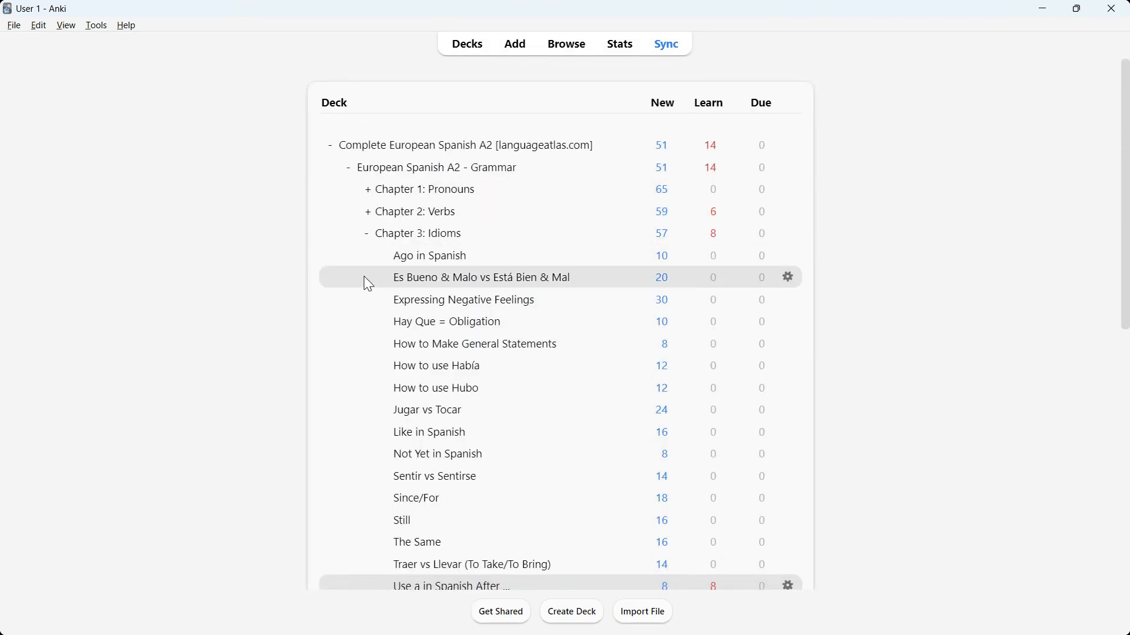
pyautogui.scroll(-5, 475, 313)
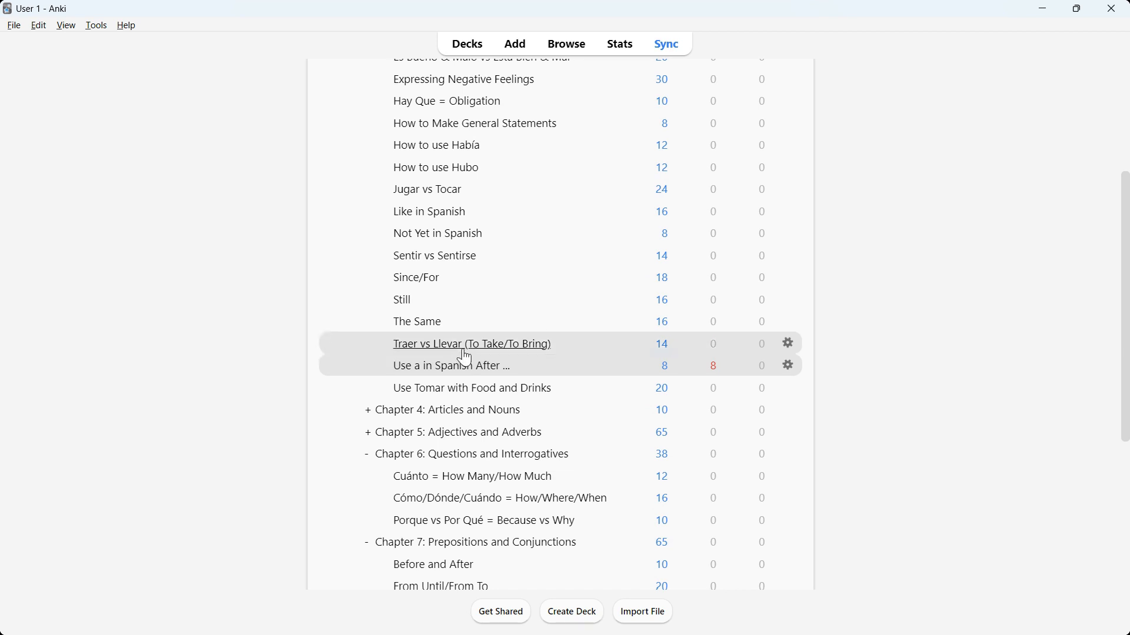
pyautogui.scroll(5, 449, 373)
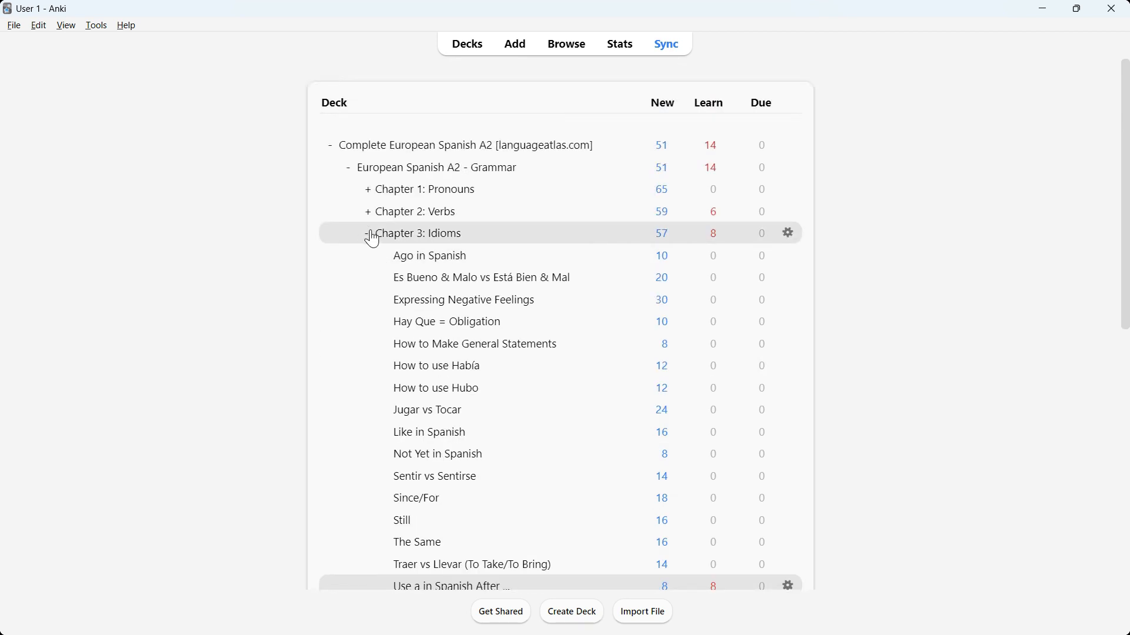
pyautogui.click(367, 234)
pyautogui.click(348, 168)
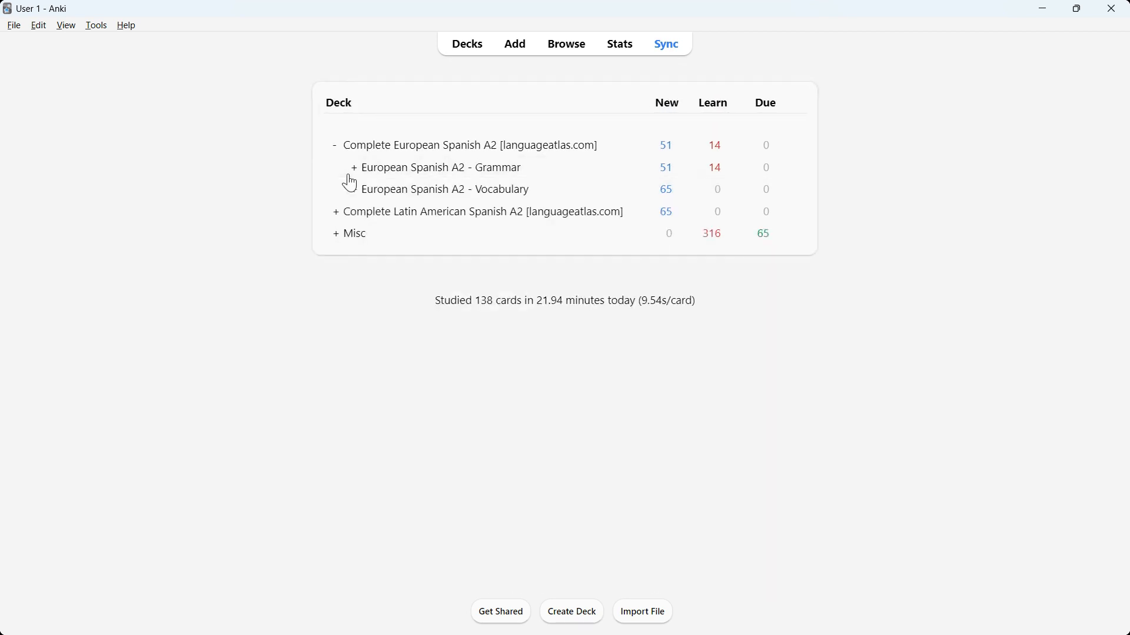
pyautogui.click(336, 147)
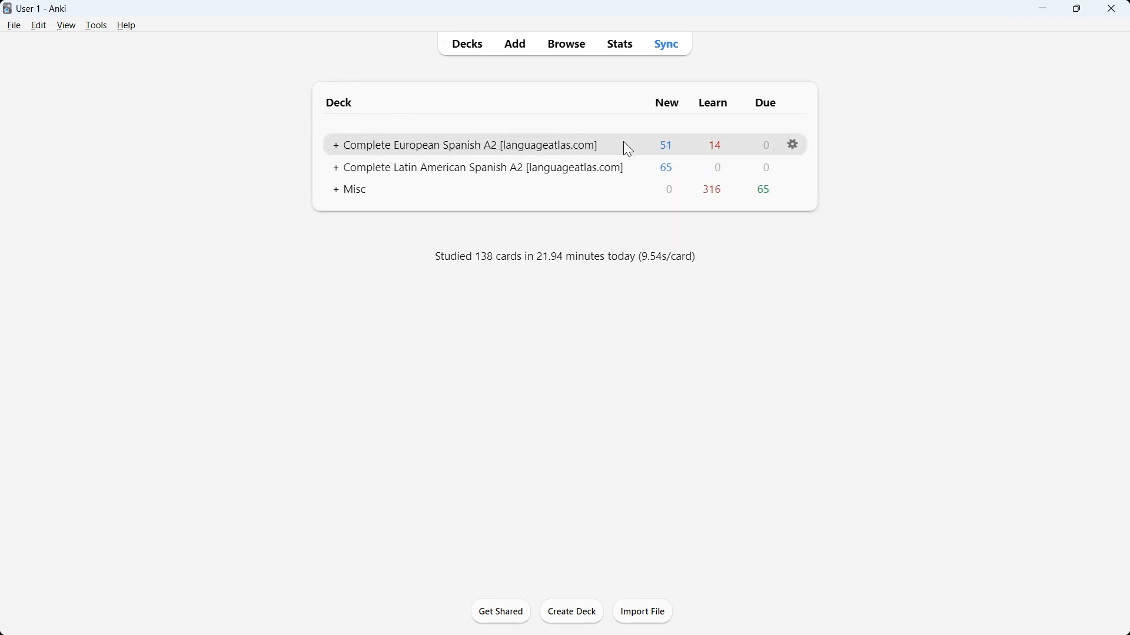
# - Set both new cards per day and maximum reviews per day to 100 in the Complete European Spanish A2 deck's options and save
pyautogui.click(797, 147)
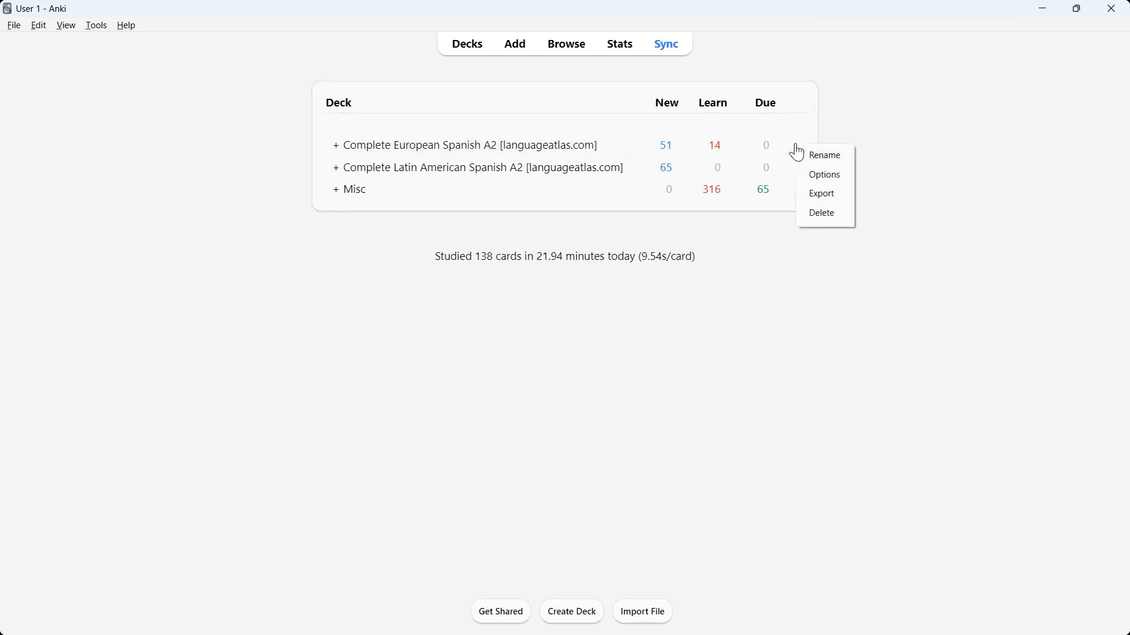
pyautogui.click(821, 189)
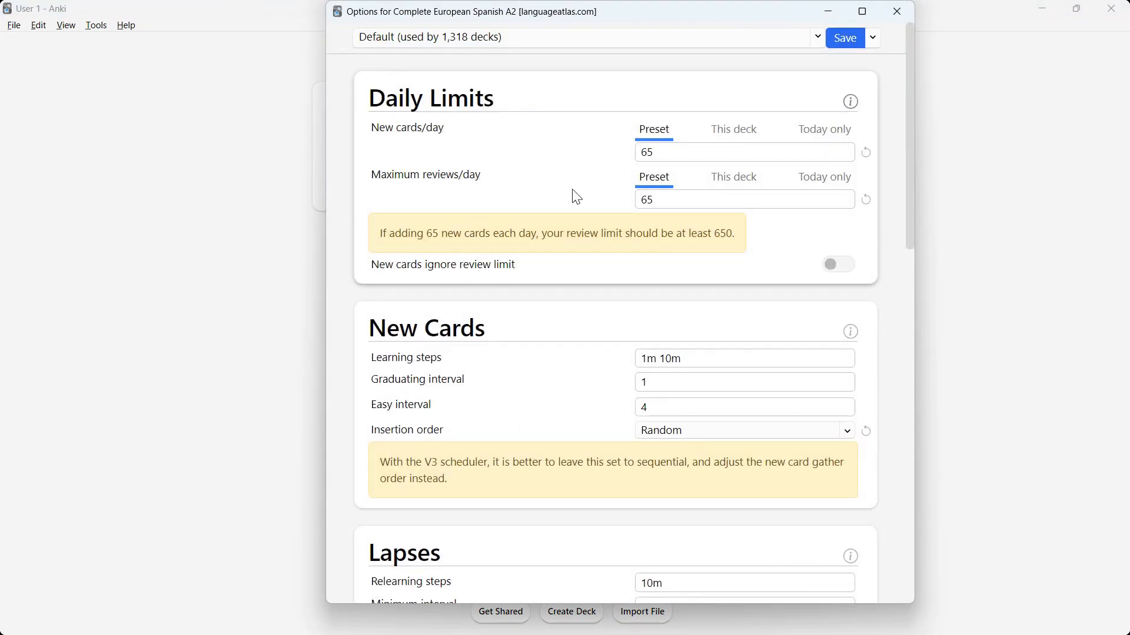
pyautogui.doubleClick(645, 153)
pyautogui.write('100')
pyautogui.doubleClick(643, 200)
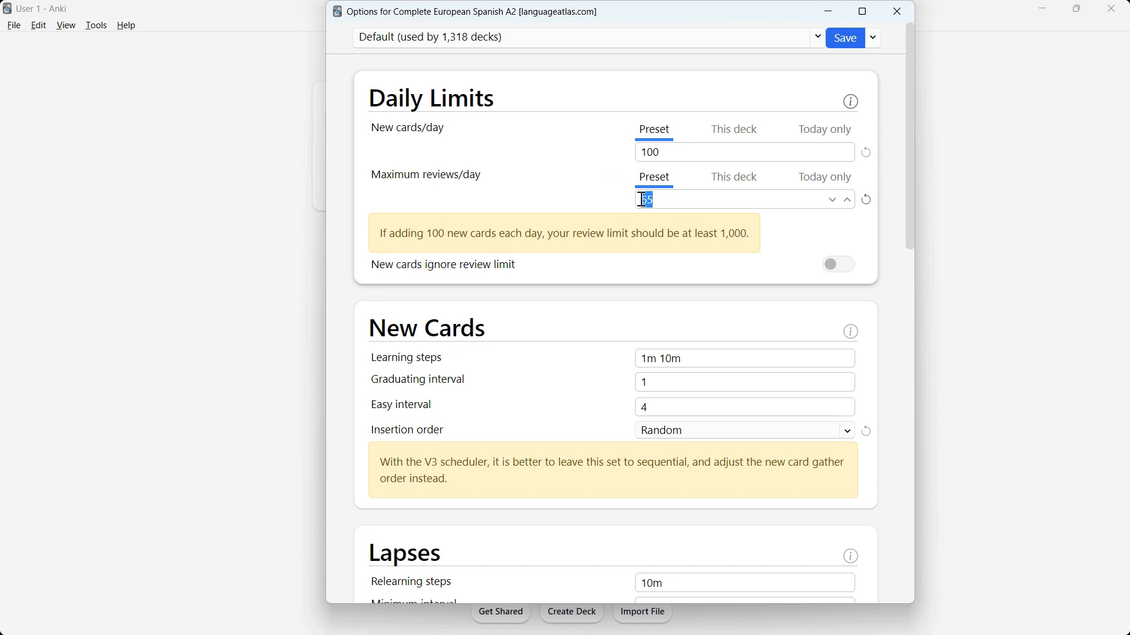
pyautogui.write('100')
pyautogui.click(830, 38)
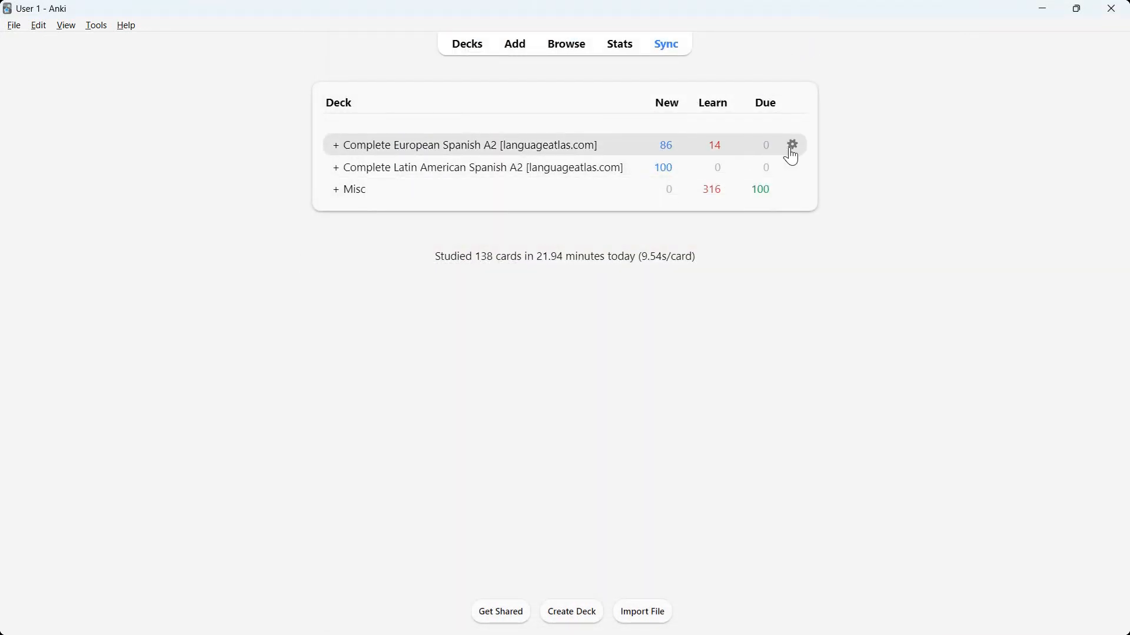
# - Set both new cards per day and maximum reviews per day to 20 in the Complete European Spanish A2 deck's options and save
pyautogui.click(792, 147)
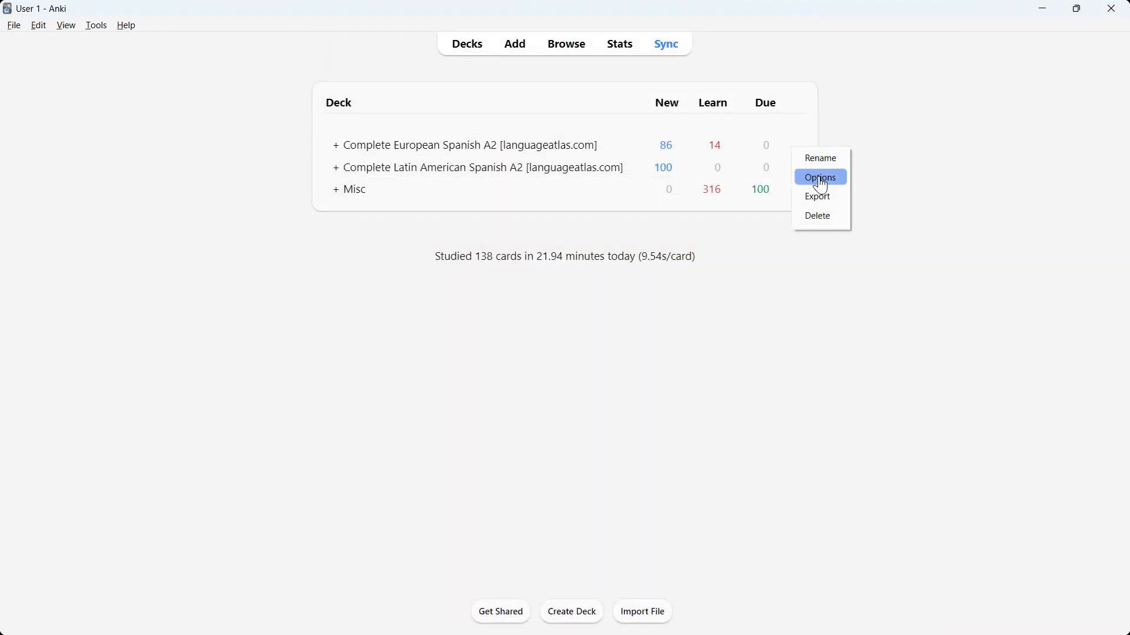
pyautogui.click(820, 176)
pyautogui.doubleClick(651, 153)
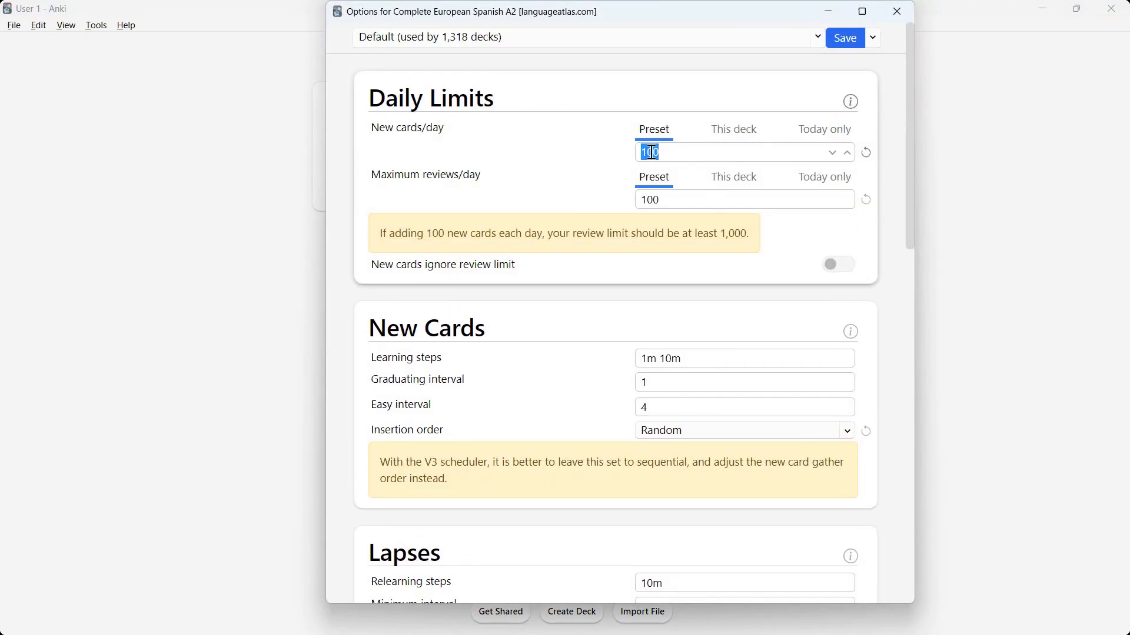
pyautogui.write('20')
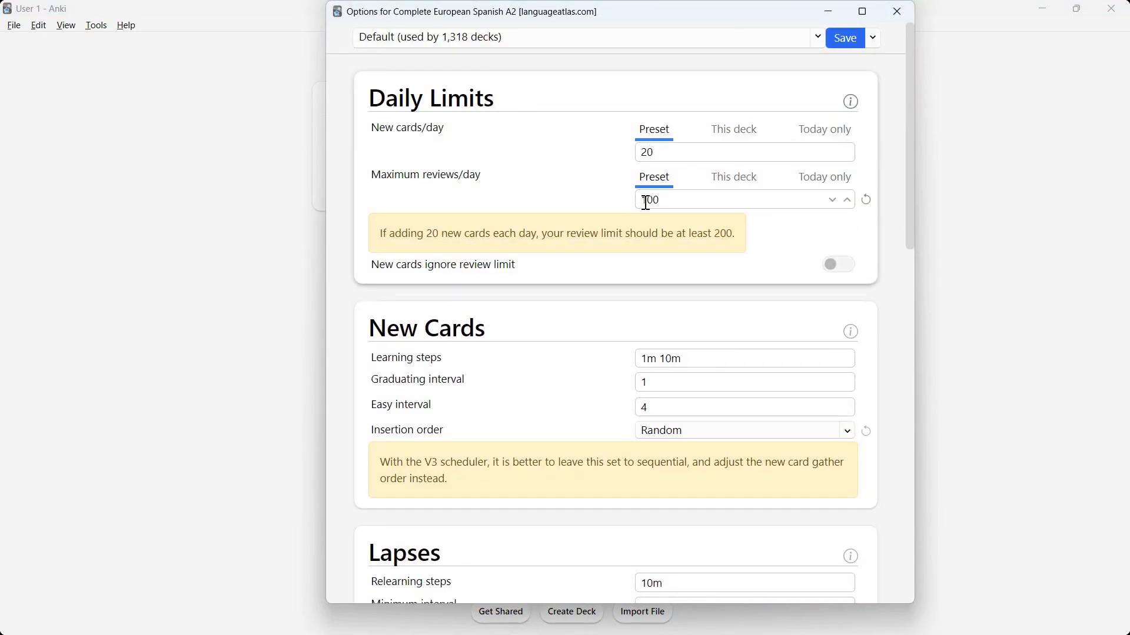
pyautogui.doubleClick(650, 200)
pyautogui.write('20')
pyautogui.click(845, 39)
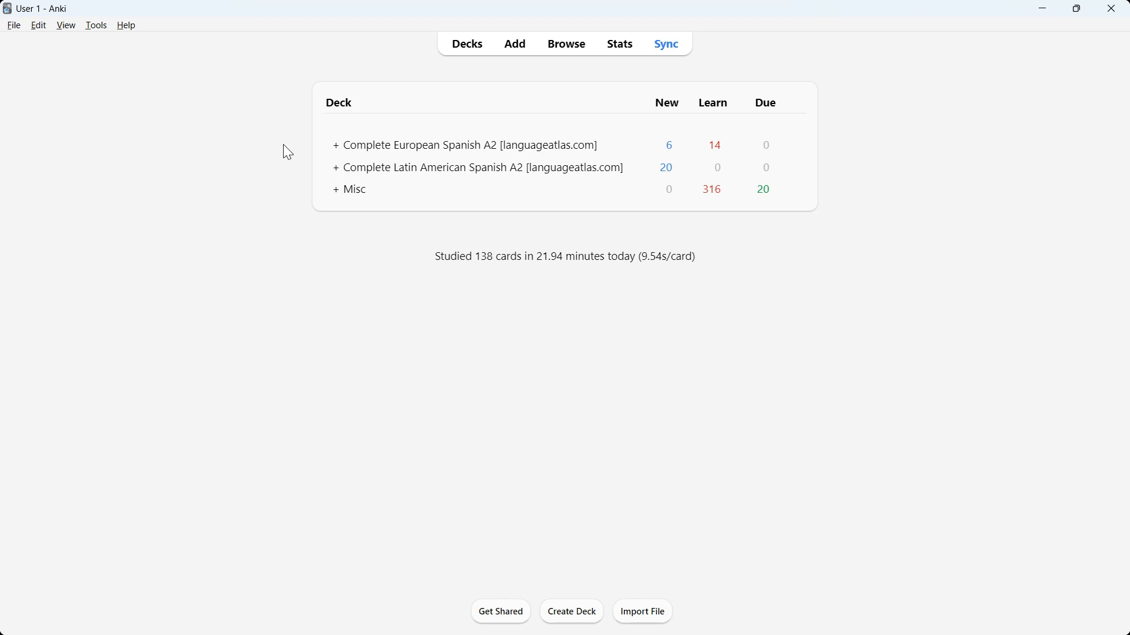
# - Expand the Complete European Spanish A2 deck to show its Grammar and Vocabulary subdecks
pyautogui.click(335, 146)
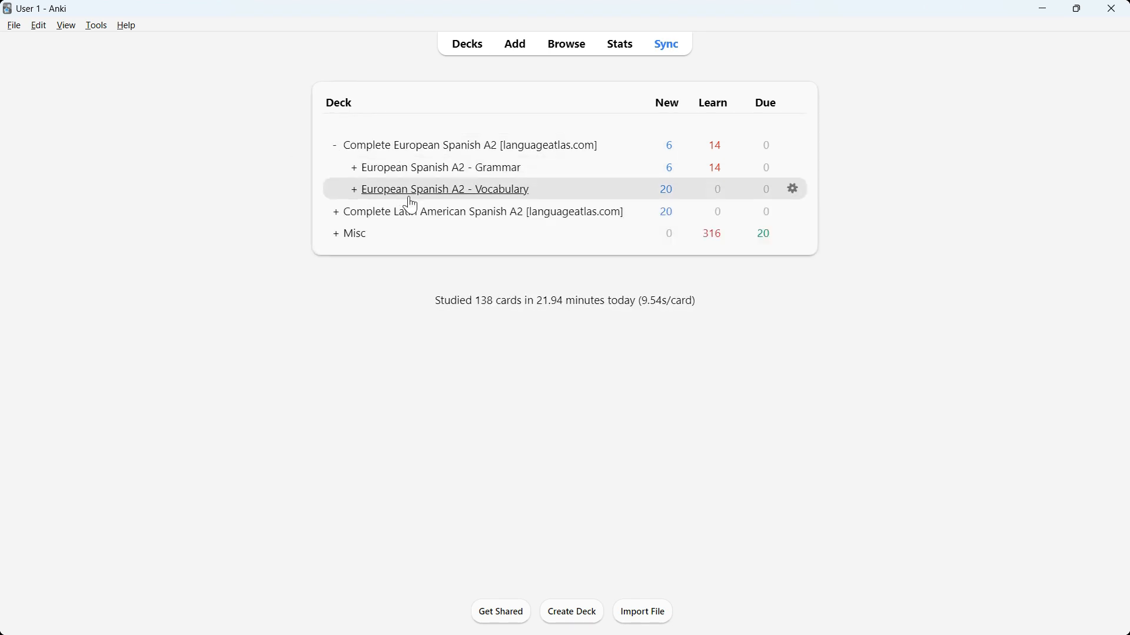